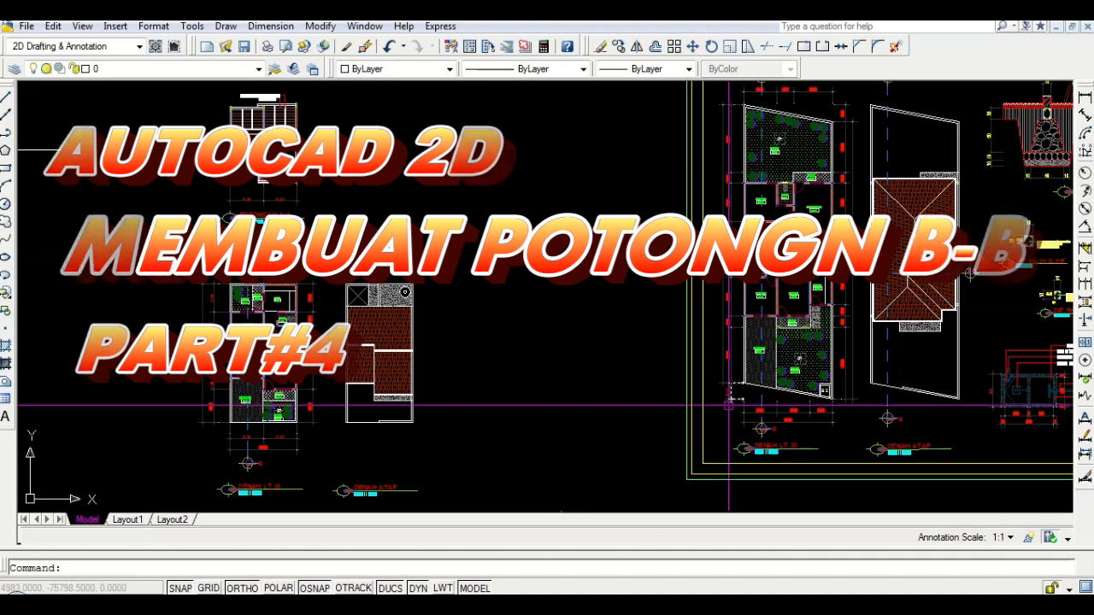
Draw a vertical construction line through the upper-left corner of the roof plan
middle_drag(418, 191, 527, 250)
text(xl)
key(Return)
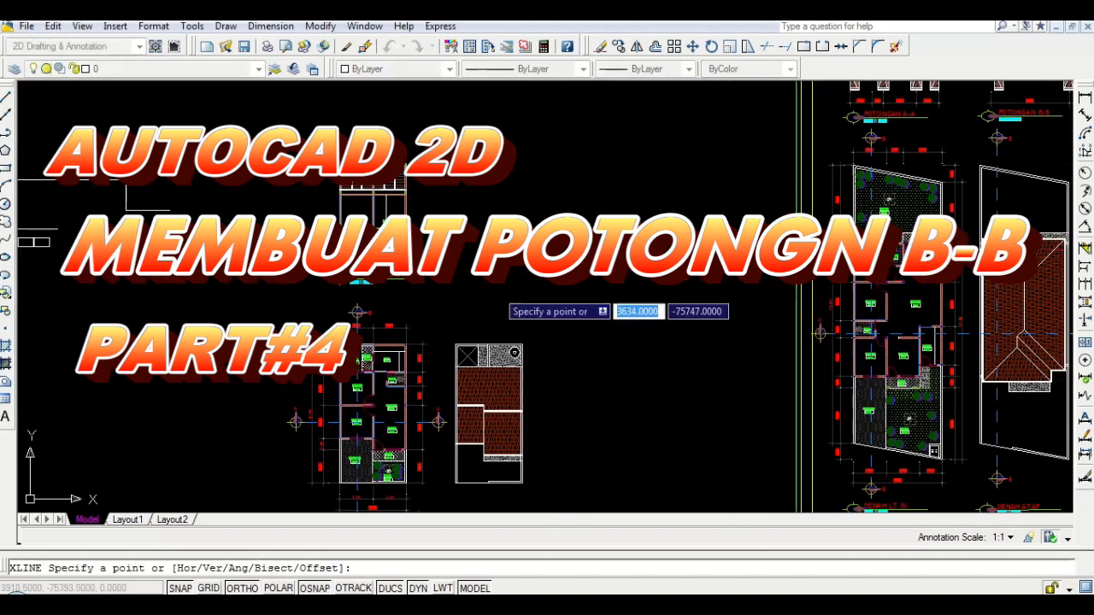
scroll(459, 350, up, 4)
click(459, 354)
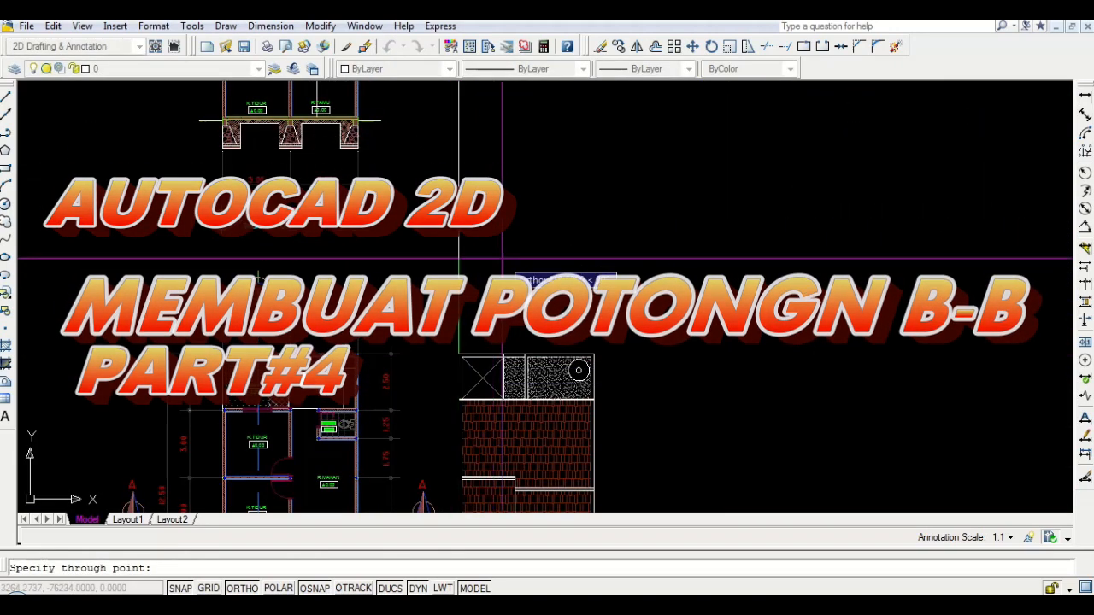
click(503, 258)
key(Escape)
Draw a horizontal construction line through the floor level at the outer wall of section A-A
middle_drag(481, 186, 454, 371)
scroll(398, 375, up, 3)
key(Return)
click(341, 365)
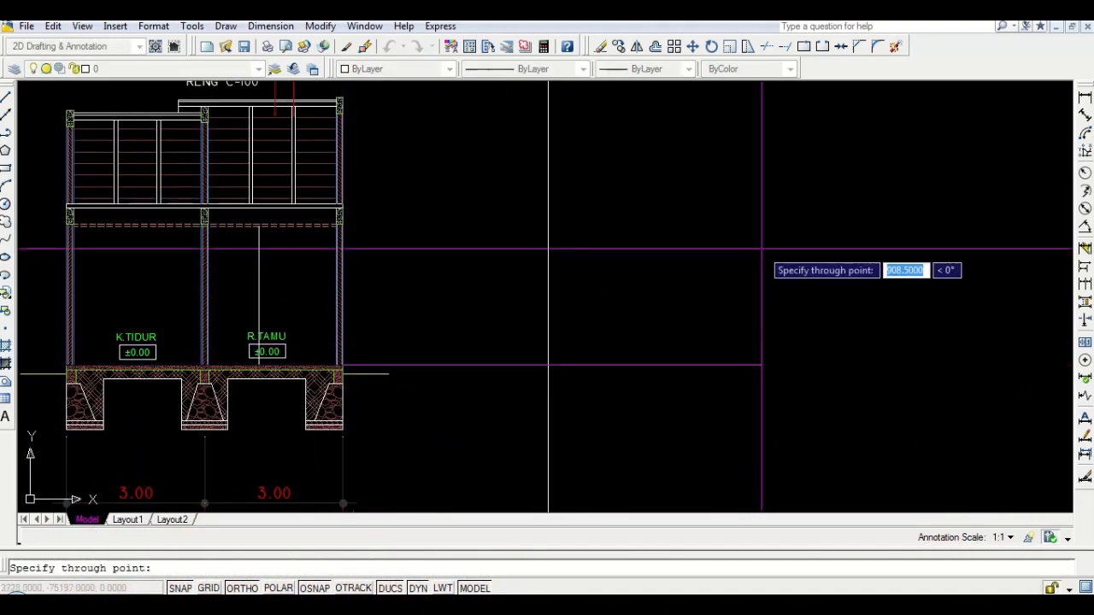
click(762, 249)
key(Escape)
Offset the horizontal floor-level construction line upward to the ring beam level
scroll(406, 253, down, 4)
scroll(428, 224, up, 2)
middle_drag(427, 224, 375, 301)
text(o)
key(Return)
text(3)
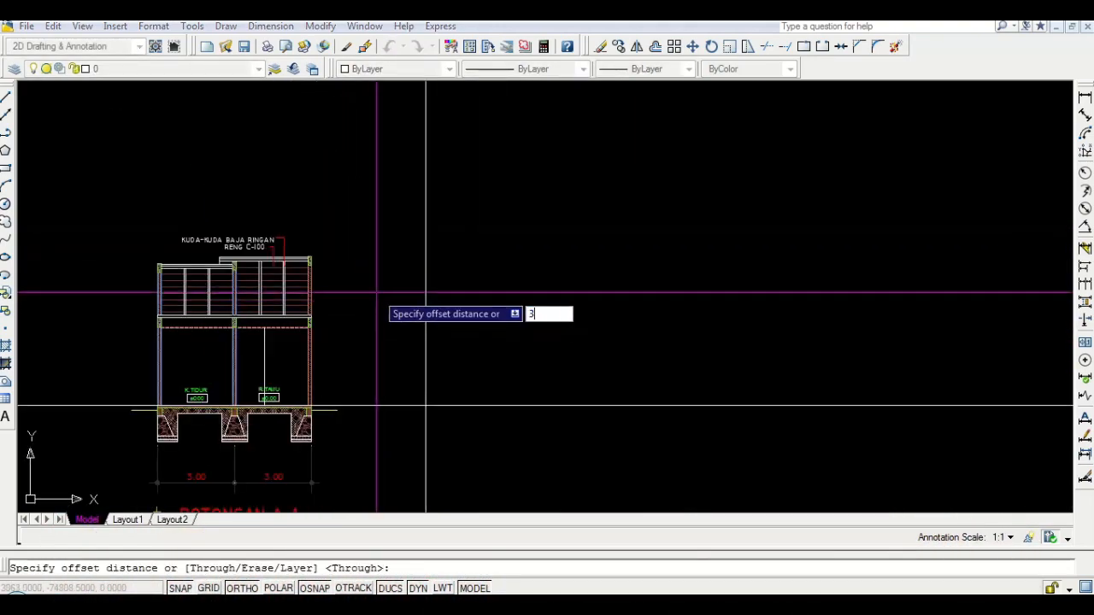
key(Return)
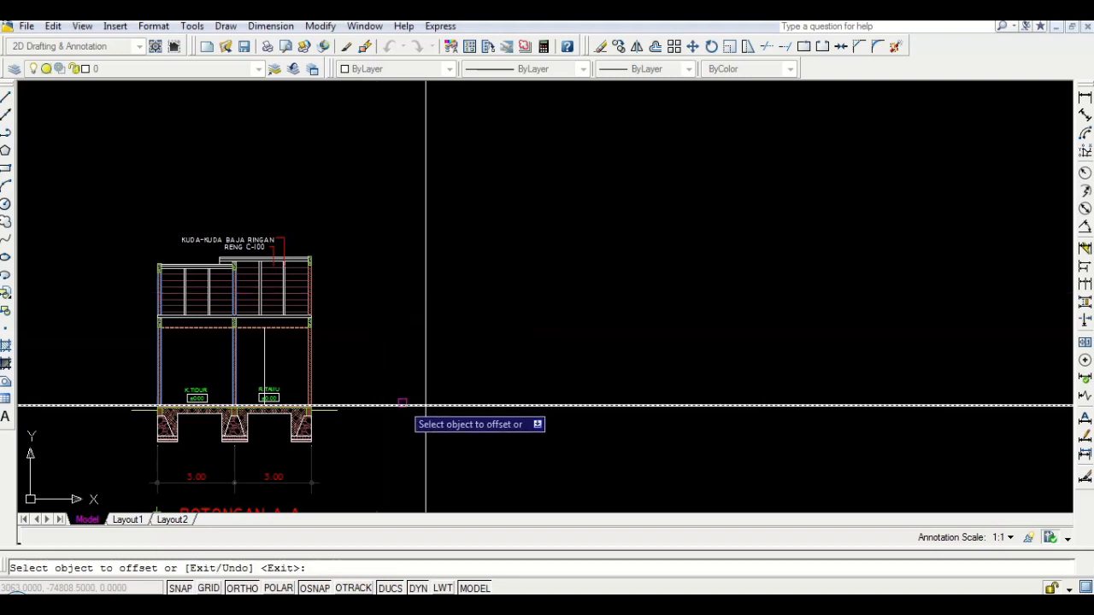
scroll(402, 355, down, 5)
key(Escape)
Draw vertical construction lines from the rotated floor plan's rear bedroom wall and the wall between the two K.TIDUR rooms
scroll(456, 227, up, 3)
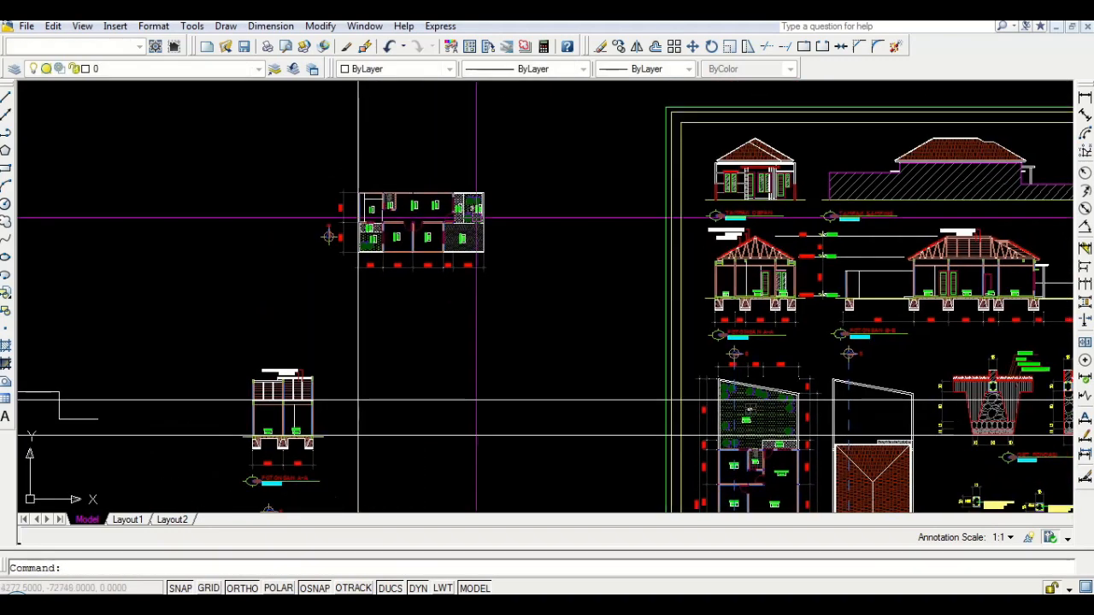
text(xl)
key(Return)
scroll(317, 279, up, 1)
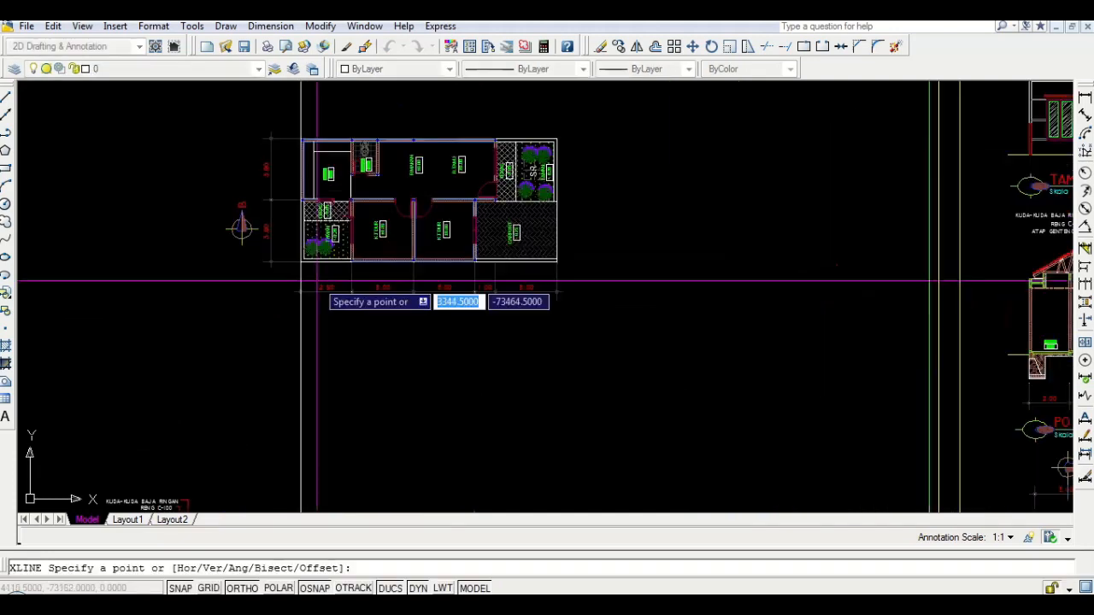
scroll(326, 286, up, 2)
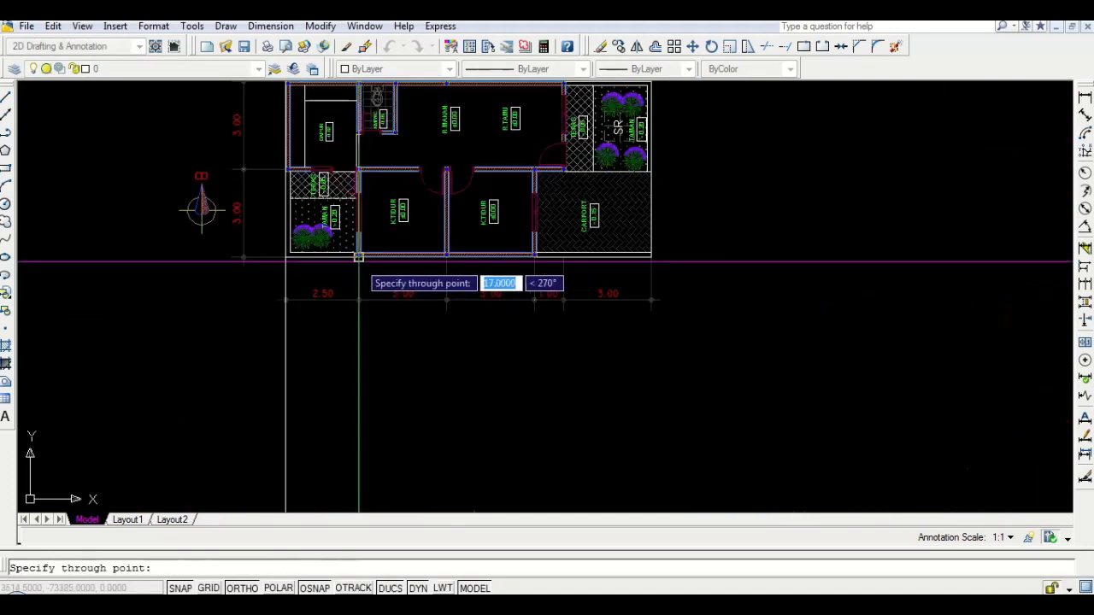
click(358, 256)
key(Return)
scroll(453, 248, up, 2)
key(Return)
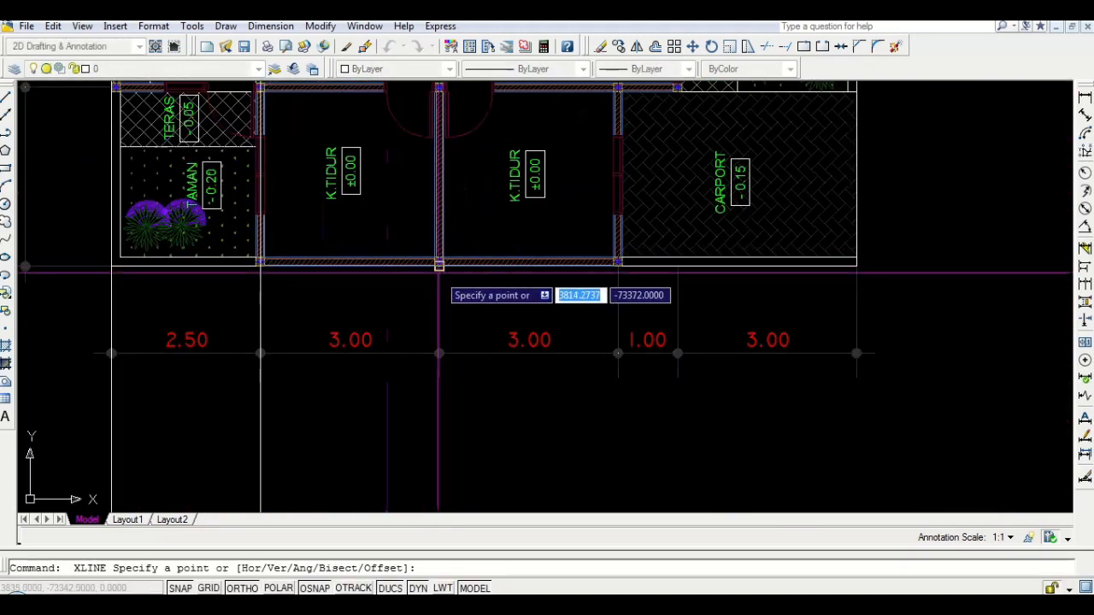
click(438, 265)
click(453, 306)
key(Return)
Draw vertical construction lines from the front bedroom wall beside the carport and from the carport's outer corner
key(Return)
click(617, 263)
click(605, 304)
key(Return)
middle_drag(592, 297, 417, 308)
key(Return)
click(682, 277)
click(709, 327)
key(Return)
Copy the rear bedroom wall with its foundation, canopy, ring beam and floor and ceiling lines from the reference section B-B to the rear wall's construction line
scroll(666, 257, down, 4)
scroll(627, 427, up, 2)
middle_drag(461, 378, 647, 325)
scroll(650, 326, down, 3)
middle_drag(160, 318, 321, 320)
scroll(320, 321, up, 10)
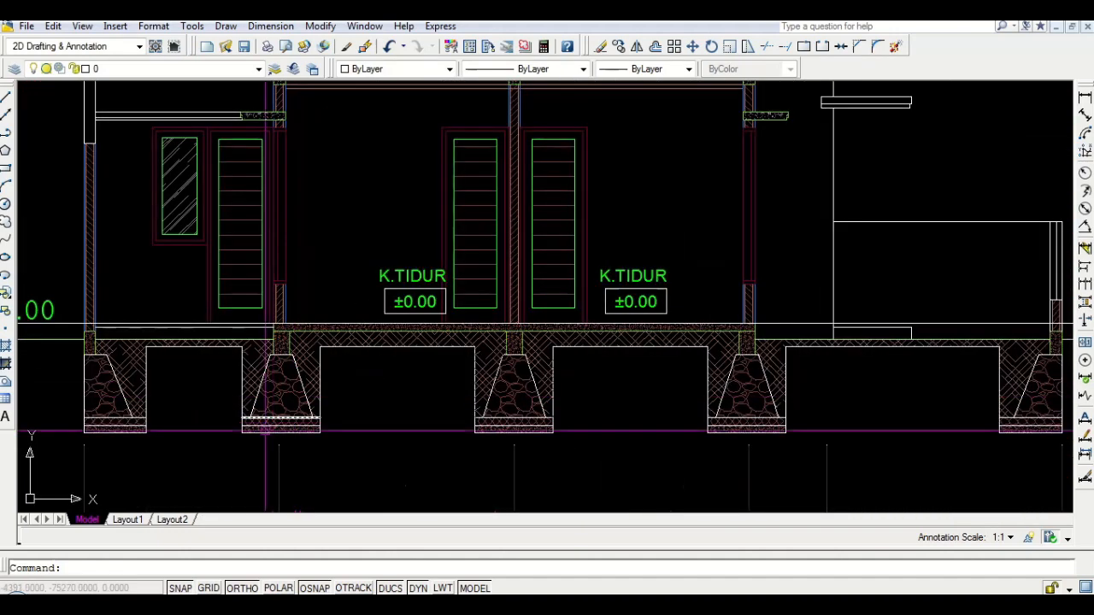
click(373, 296)
middle_drag(275, 340, 273, 366)
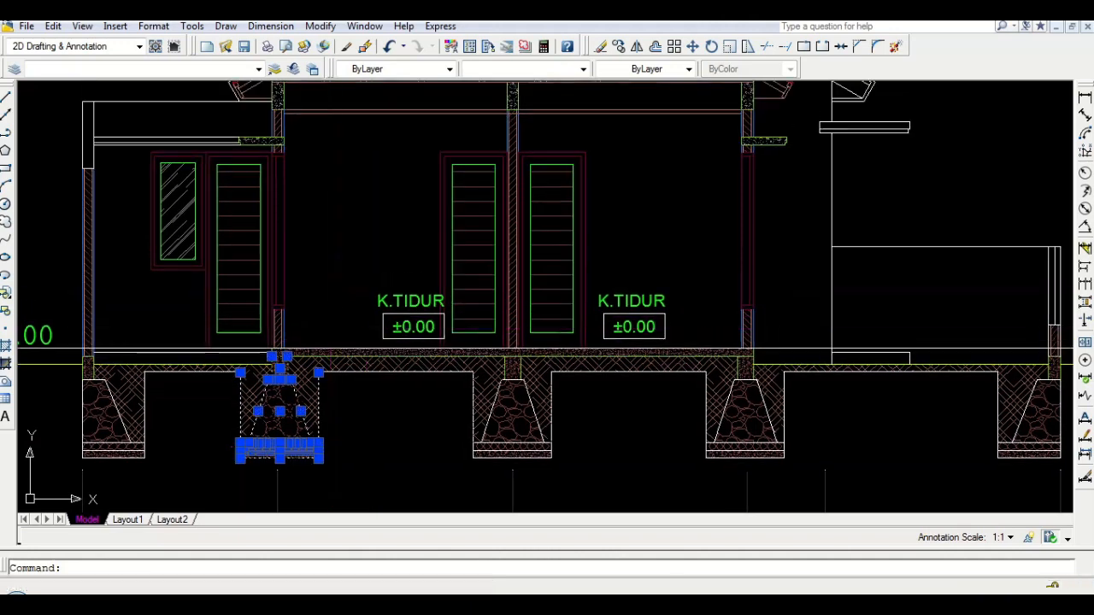
click(258, 486)
scroll(268, 448, down, 2)
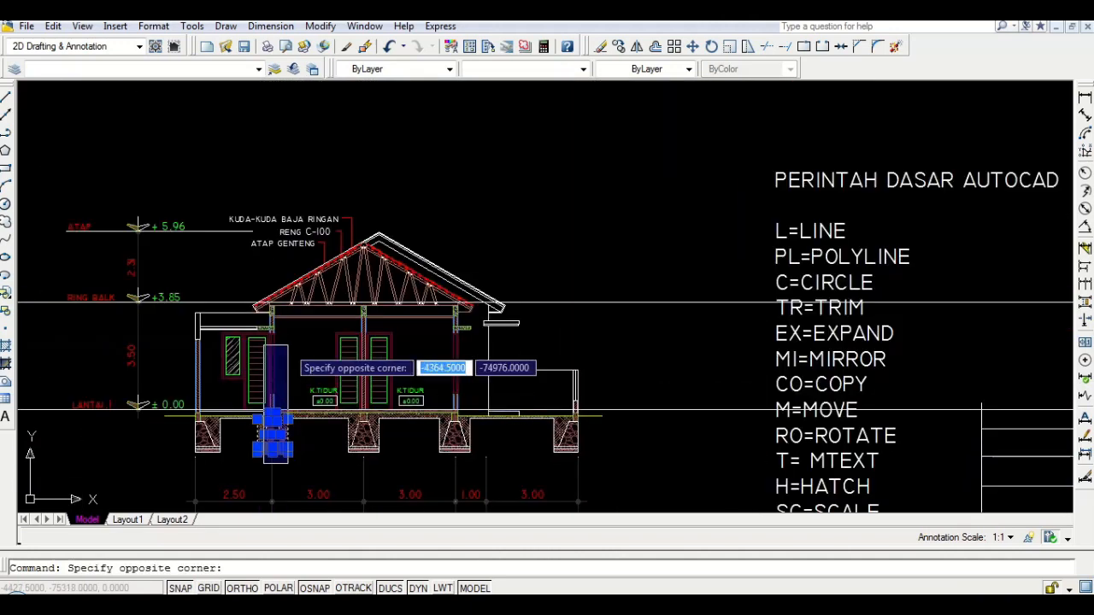
scroll(257, 327, up, 4)
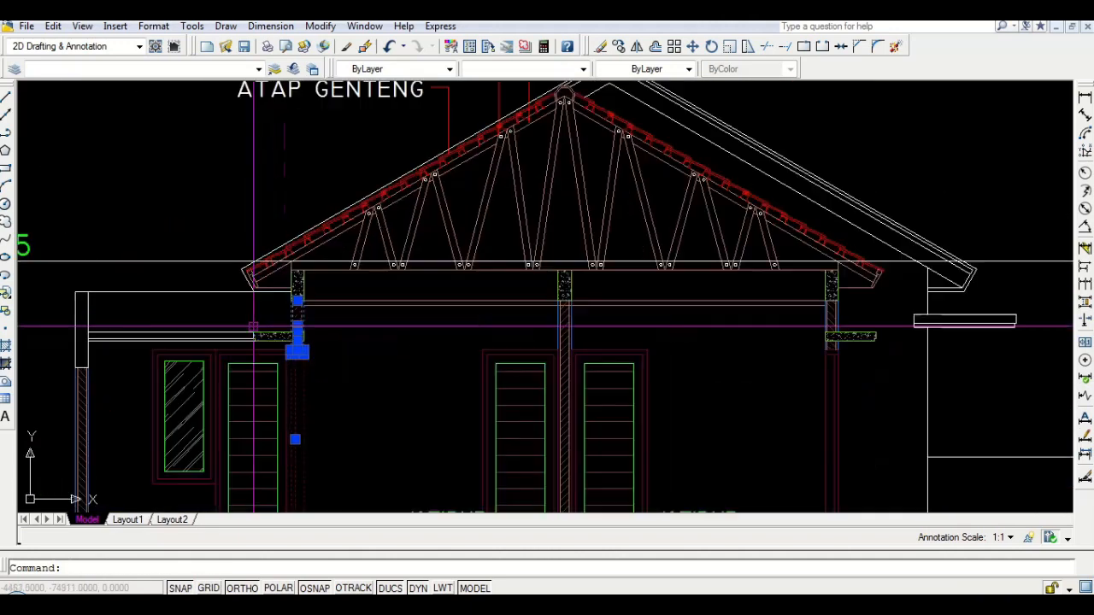
scroll(308, 292, up, 3)
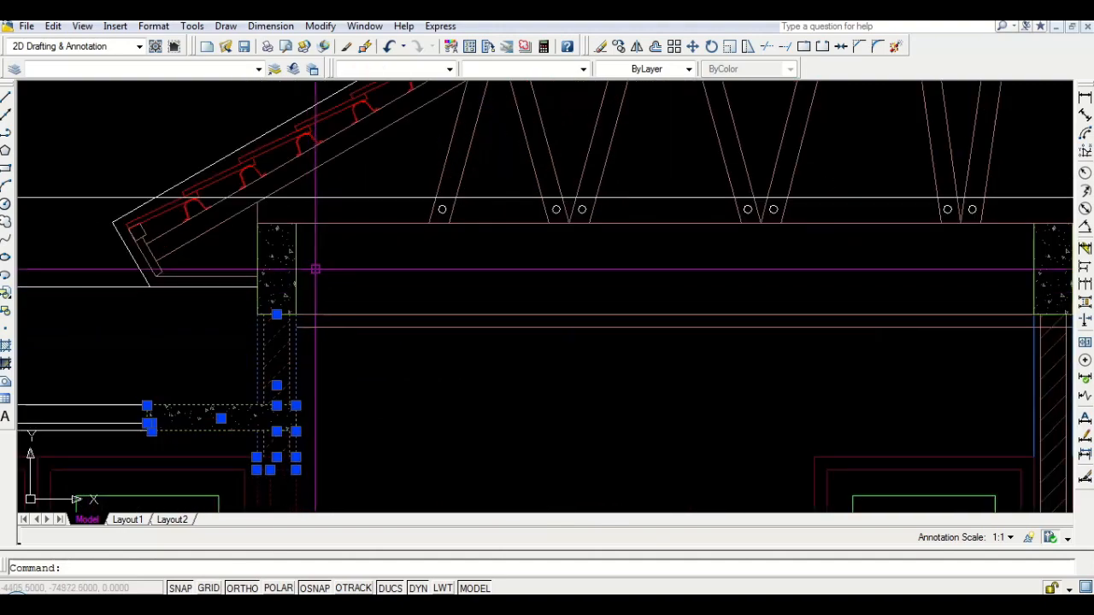
scroll(259, 240, down, 4)
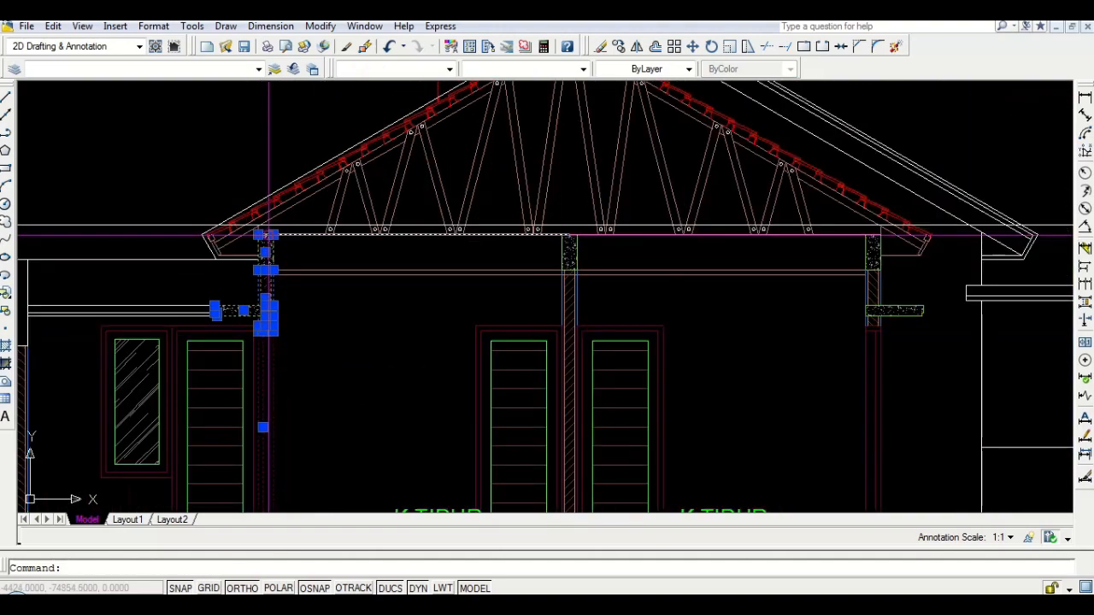
scroll(319, 298, up, 2)
scroll(306, 242, down, 4)
scroll(333, 432, up, 5)
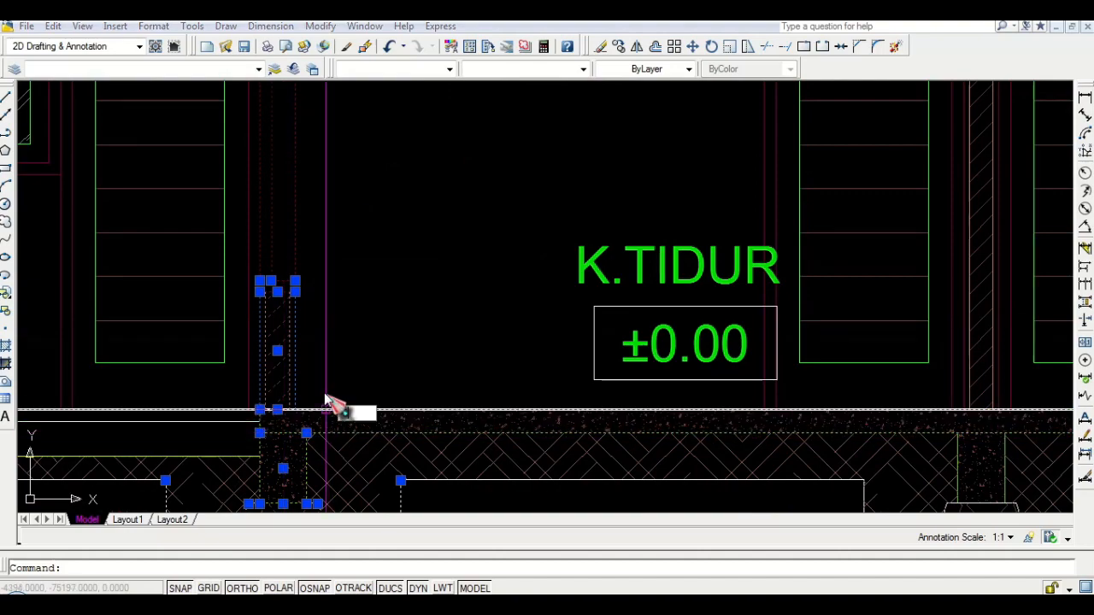
text(m)
key(Return)
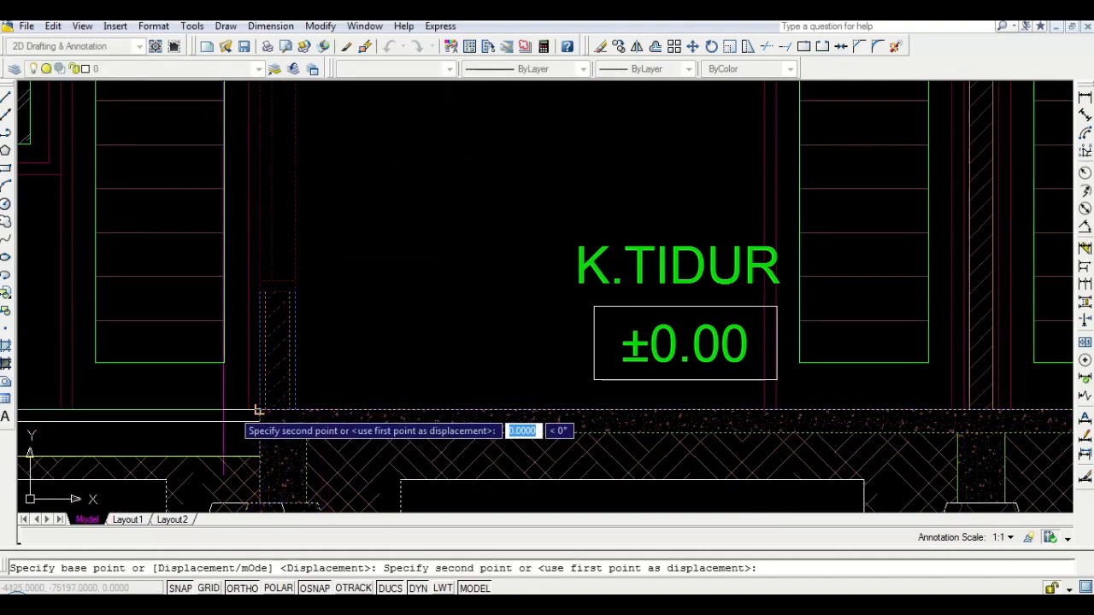
scroll(258, 411, down, 8)
scroll(479, 350, up, 6)
scroll(331, 319, up, 6)
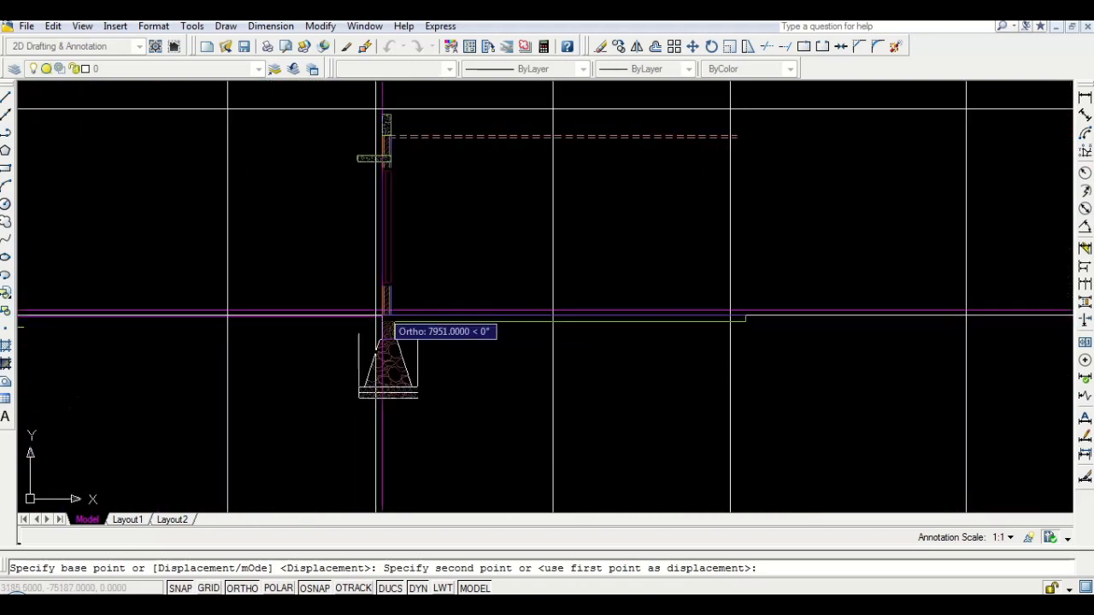
click(375, 314)
scroll(367, 345, down, 4)
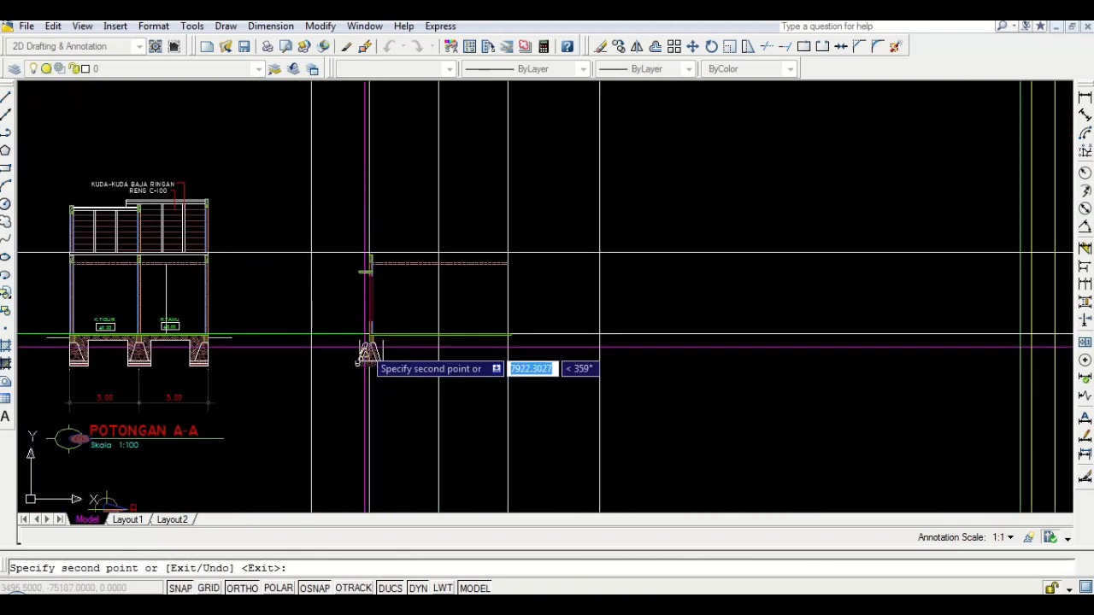
key(Return)
Move the copied wall and foundation assembly 7.5 units left to center it on its construction line
scroll(329, 371, up, 2)
click(336, 376)
click(662, 187)
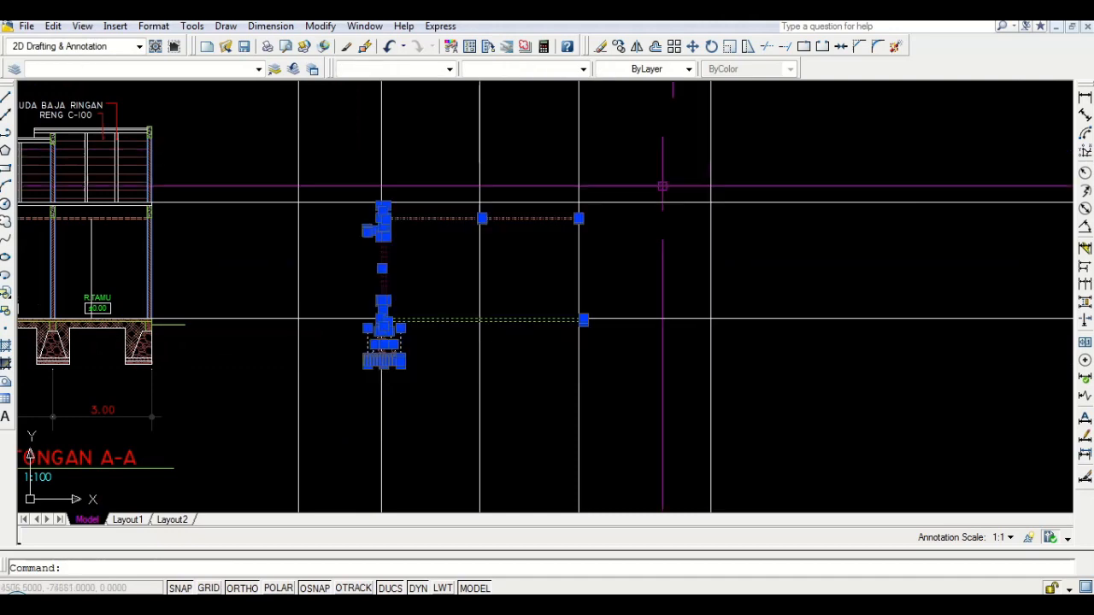
text(m)
key(space)
scroll(528, 270, up, 2)
click(550, 261)
text(7.5)
key(Return)
Copy the middle bedroom wall with its foundation and ring beam from the reference section B-B to the middle construction line at floor level
scroll(588, 220, down, 10)
middle_drag(393, 290, 656, 317)
scroll(419, 289, up, 10)
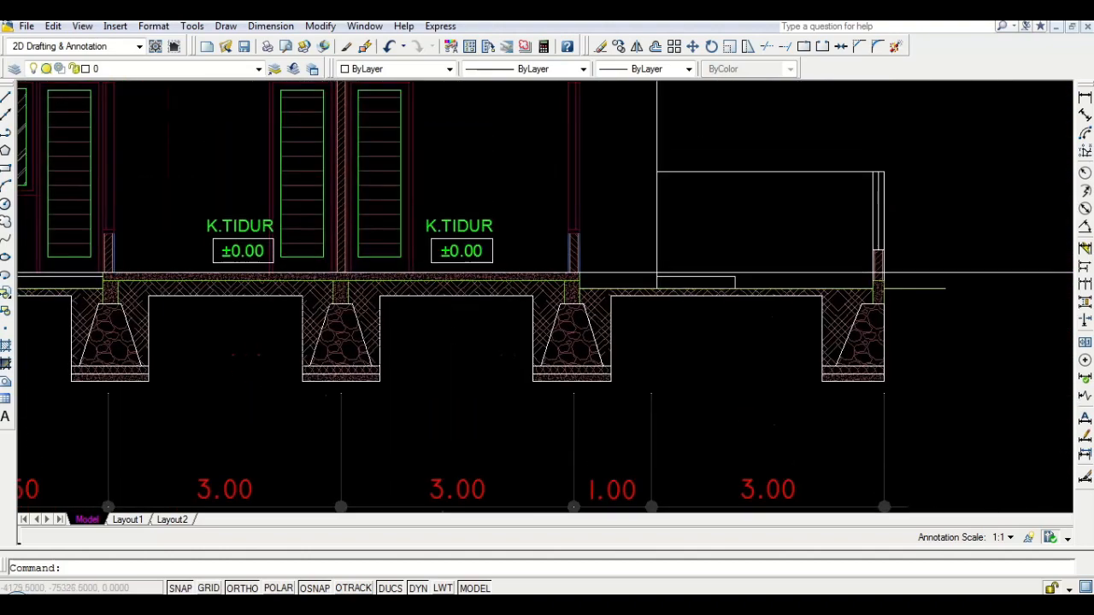
scroll(277, 397, down, 2)
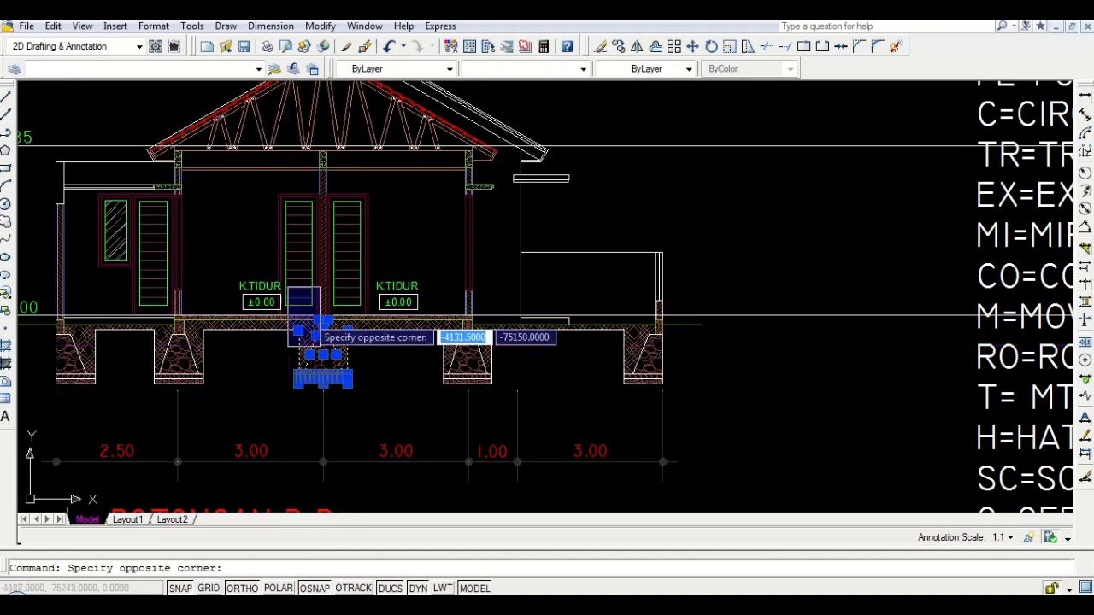
click(342, 161)
scroll(340, 162, up, 3)
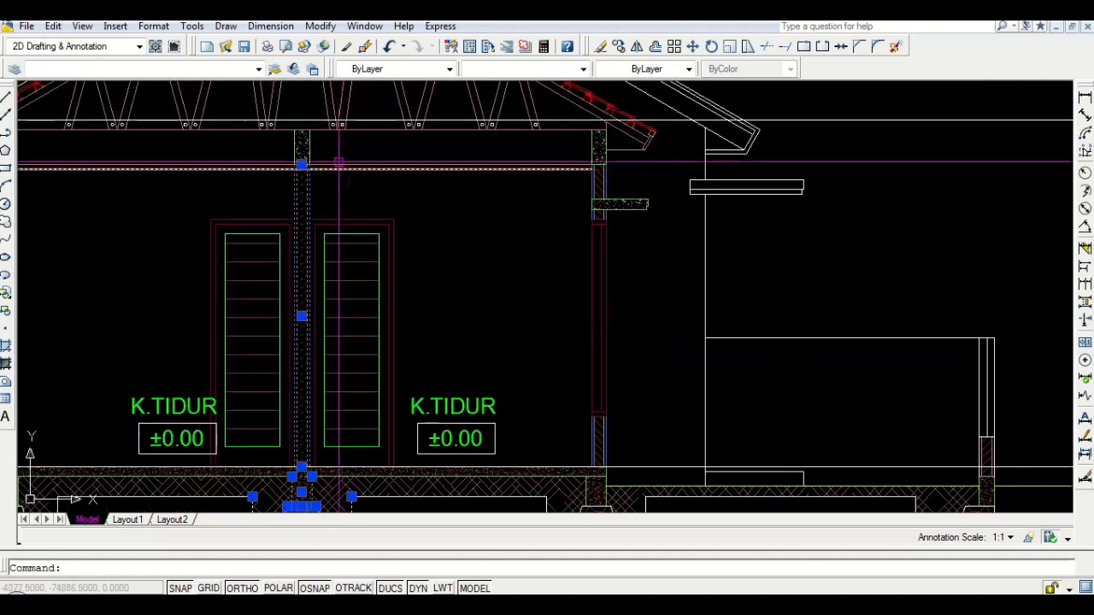
click(346, 164)
key(m)
key(space)
scroll(342, 206, down, 3)
scroll(322, 428, up, 5)
click(308, 347)
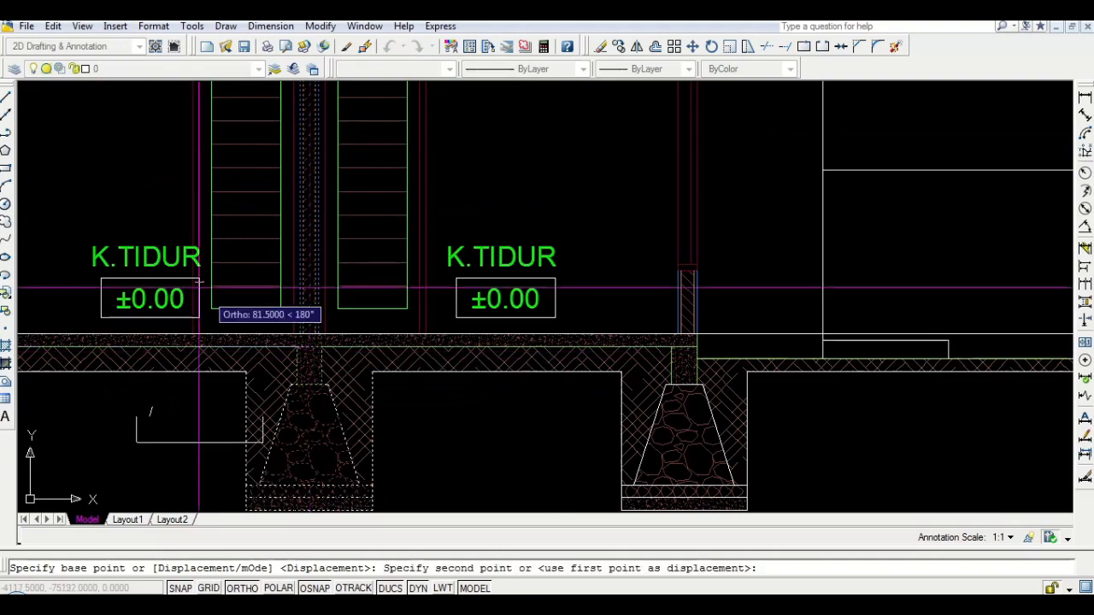
scroll(146, 257, down, 10)
scroll(530, 273, up, 10)
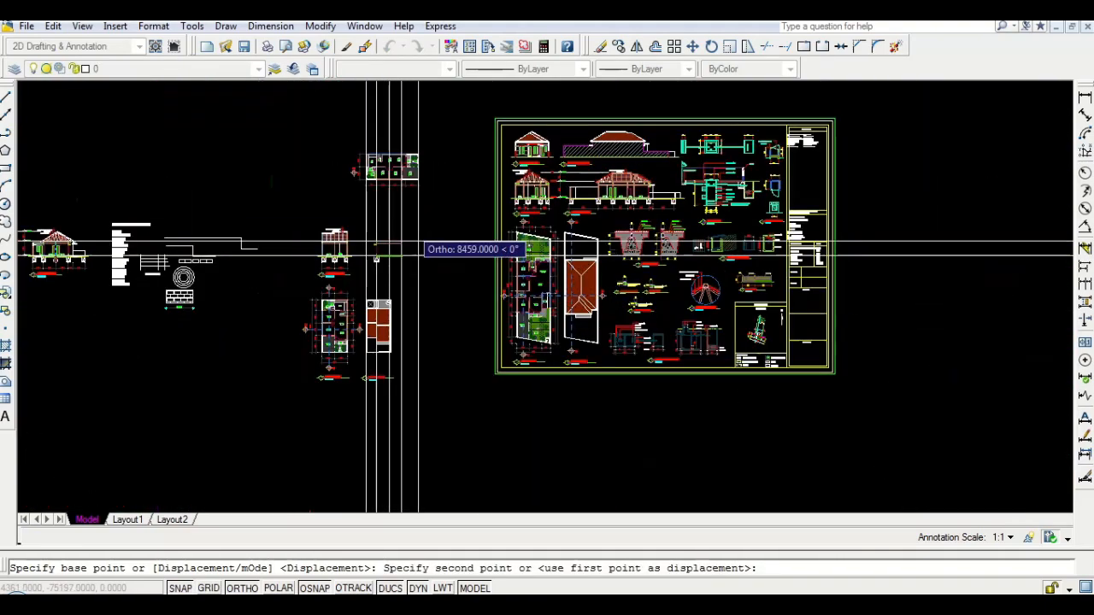
scroll(484, 292, down, 1)
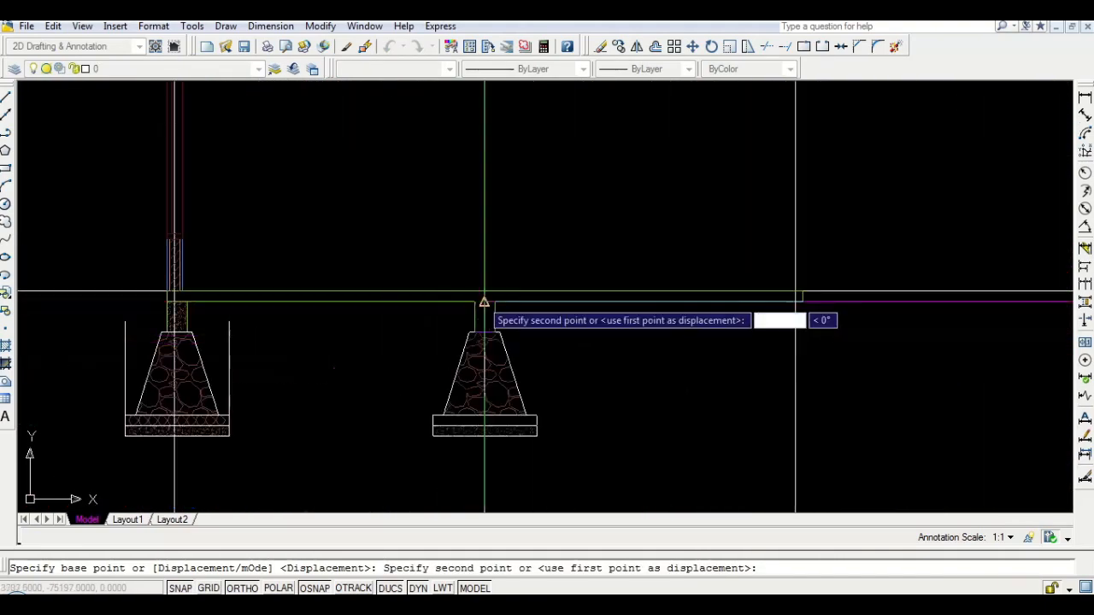
click(491, 292)
key(Return)
Mirror the rear wall, canopy and foundation assembly about the middle wall's axis, keeping the original
scroll(479, 291, down, 4)
middle_drag(258, 306, 595, 306)
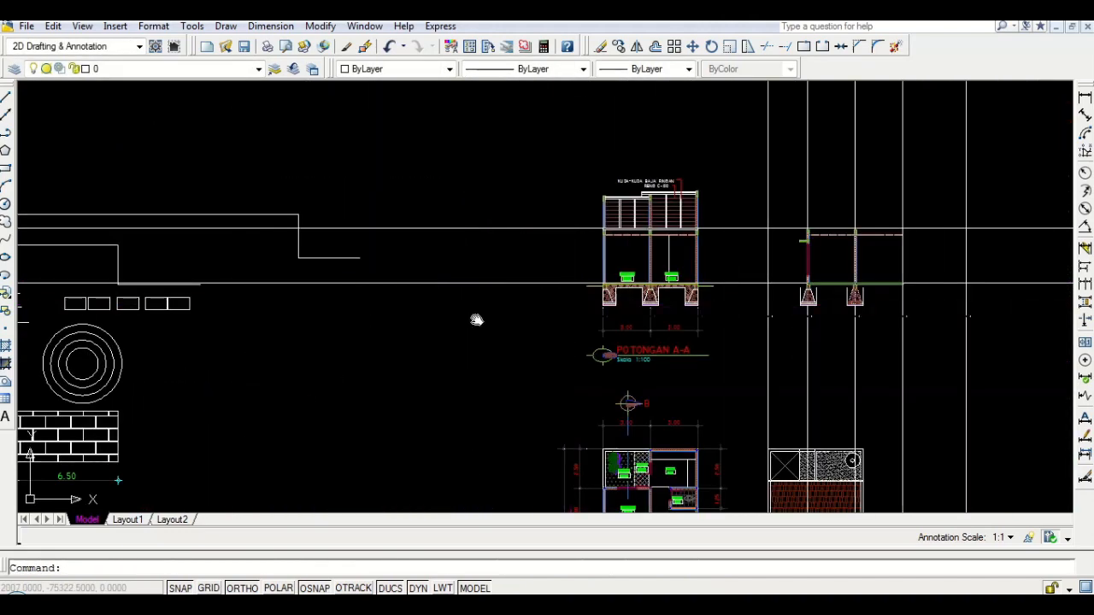
middle_drag(476, 319, 869, 321)
middle_drag(302, 317, 521, 324)
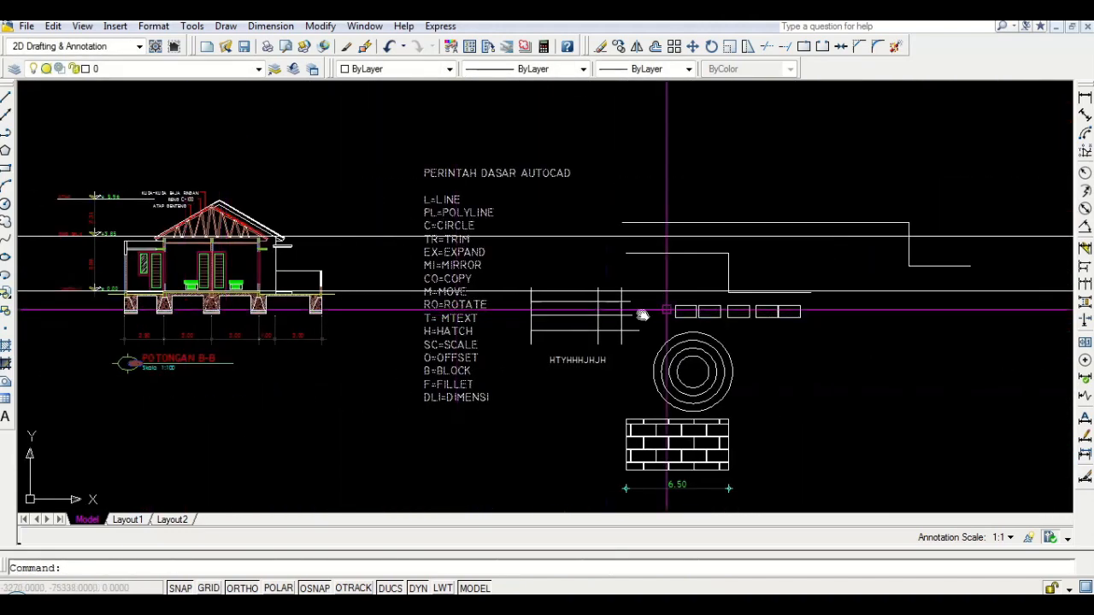
middle_drag(642, 316, 86, 305)
scroll(513, 342, up, 6)
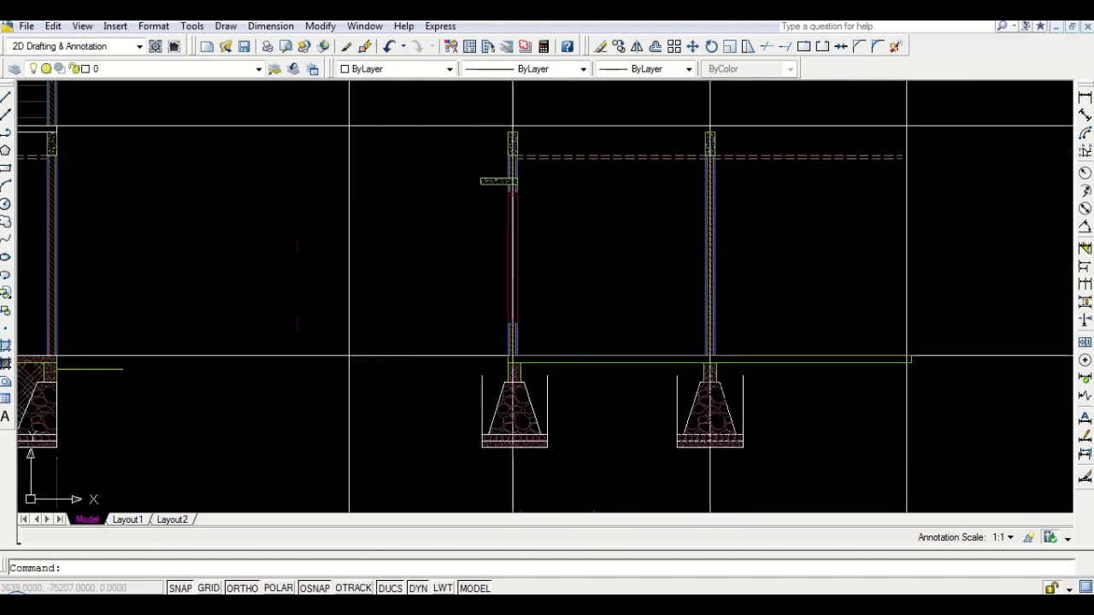
middle_drag(447, 104, 447, 125)
click(438, 115)
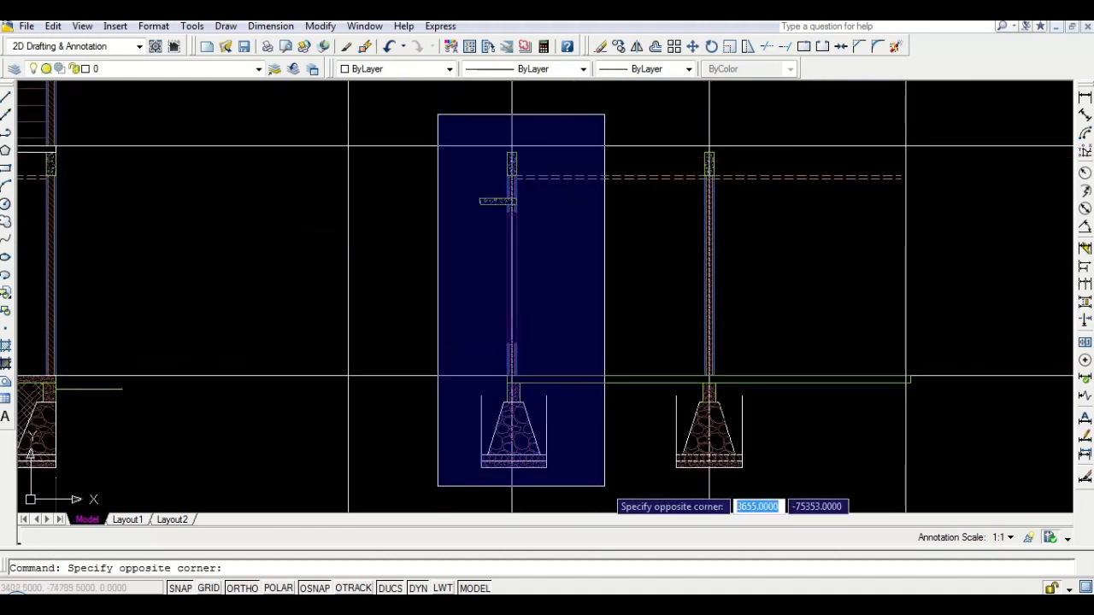
click(602, 483)
middle_drag(744, 403, 610, 410)
text(mi)
key(Return)
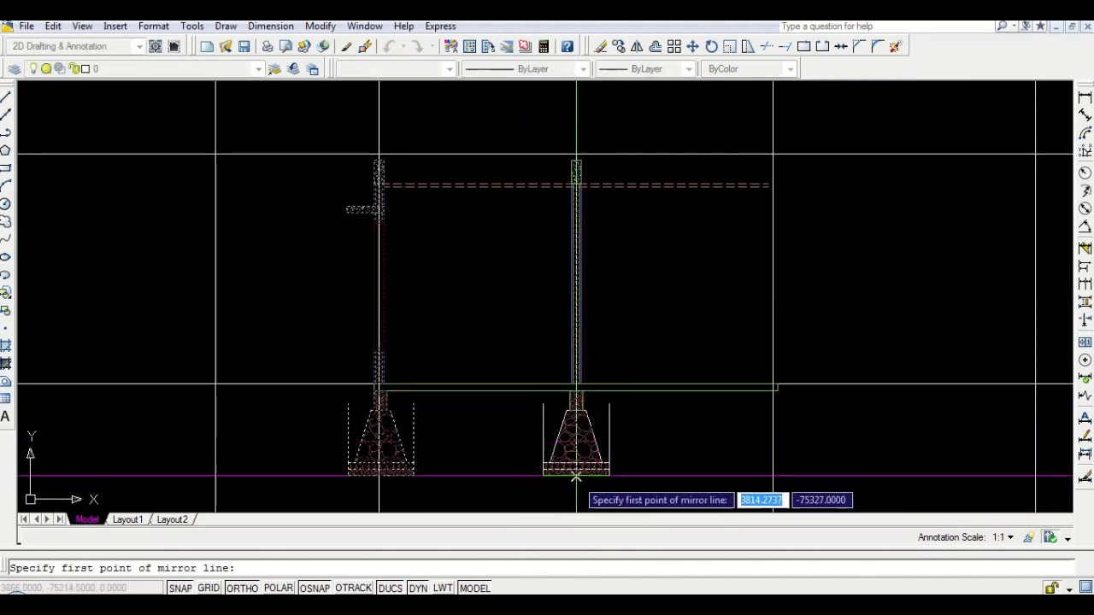
click(653, 300)
key(Return)
Draw two horizontal lines joining the upper ends of the foundation trenches between the three bedroom walls
scroll(726, 393, up, 4)
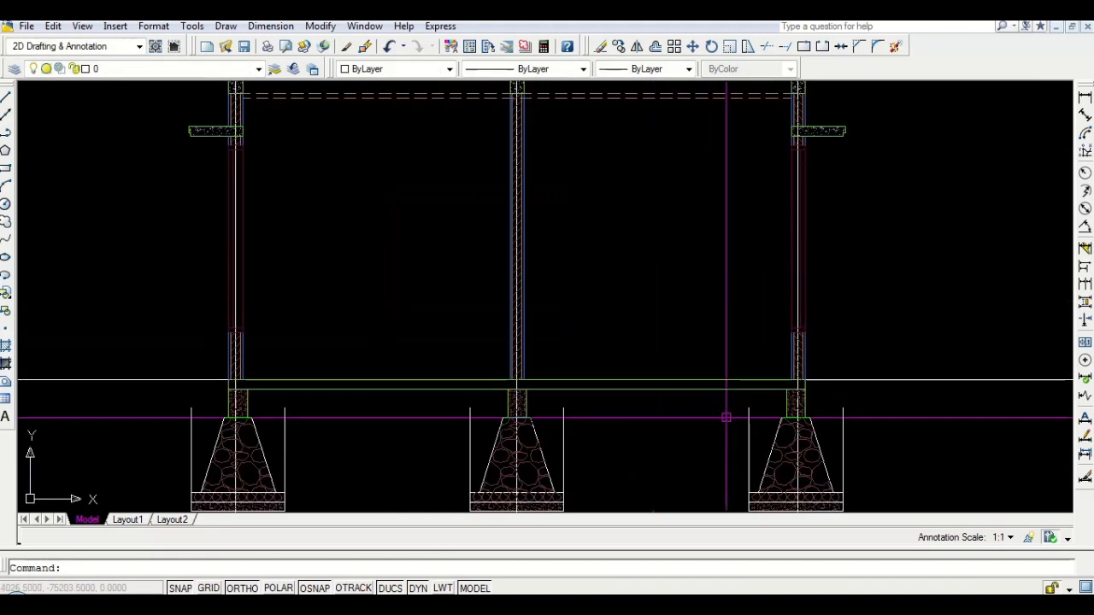
text(l)
key(Return)
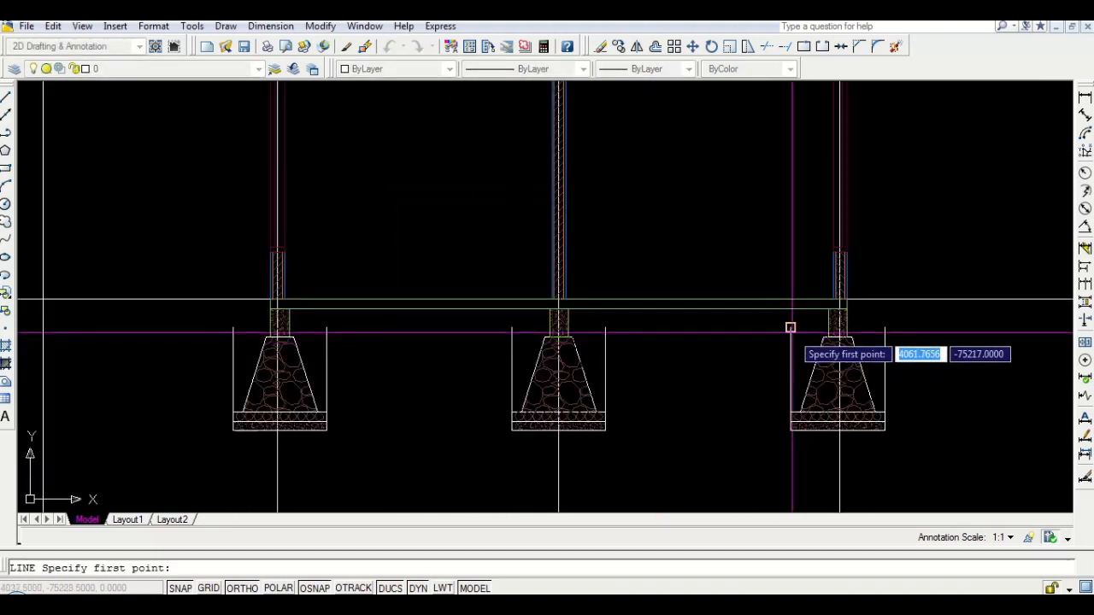
click(789, 328)
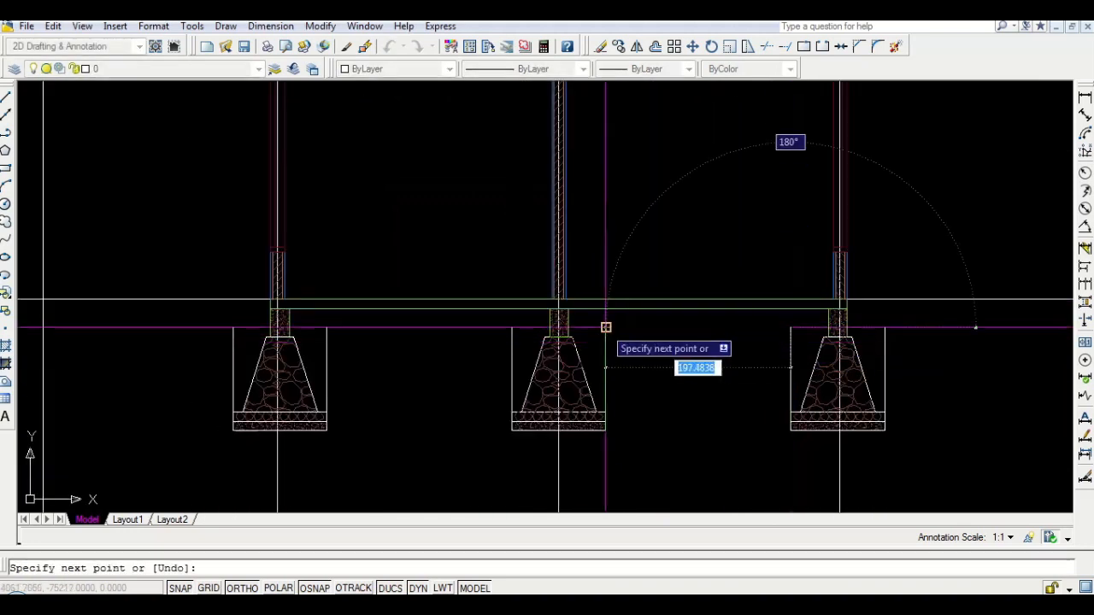
click(606, 349)
key(Return)
key(Return)
click(511, 327)
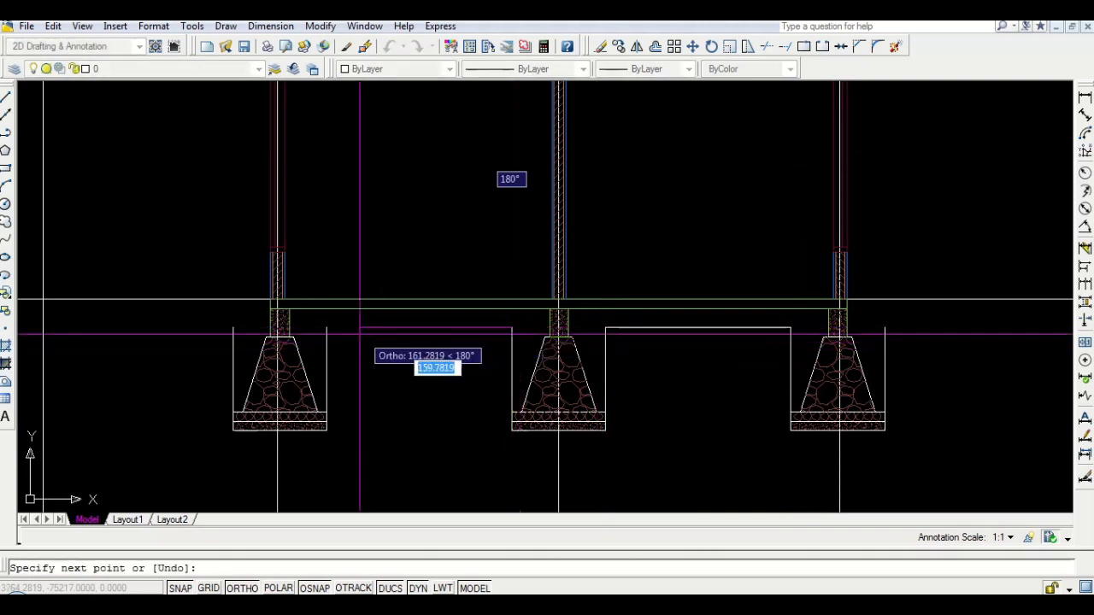
click(326, 327)
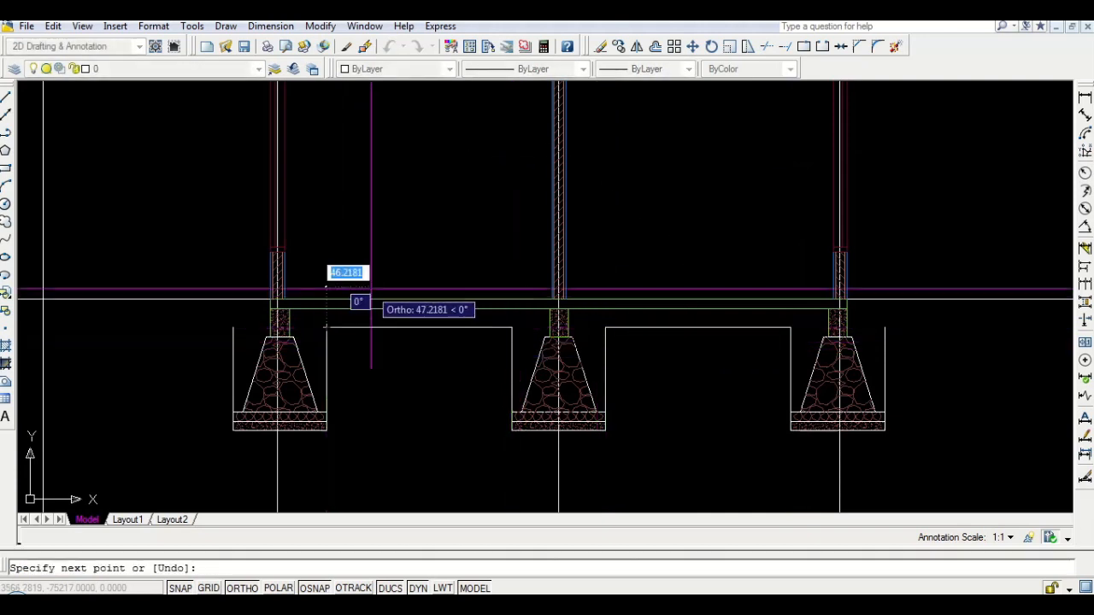
key(Return)
Copy the left half of the tiled roof truss from the reference section B-B onto the rear wall's ring beam and erase the copied ATAP GENTENG label
scroll(383, 282, down, 2)
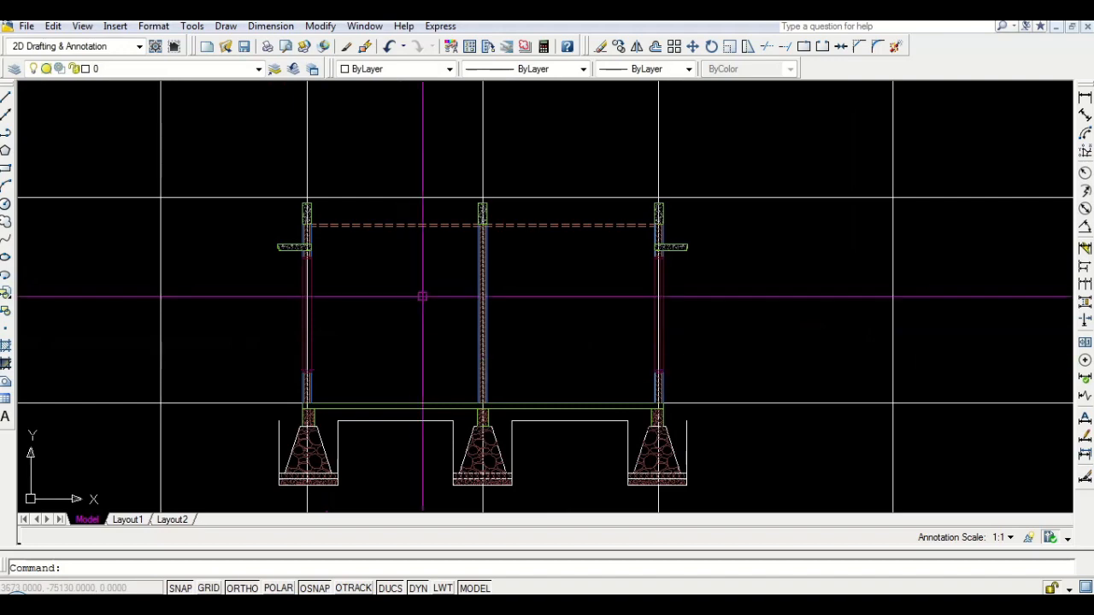
scroll(574, 279, down, 2)
middle_drag(311, 280, 860, 294)
middle_drag(360, 296, 838, 308)
middle_drag(244, 307, 1017, 329)
middle_drag(292, 307, 366, 317)
scroll(292, 277, up, 3)
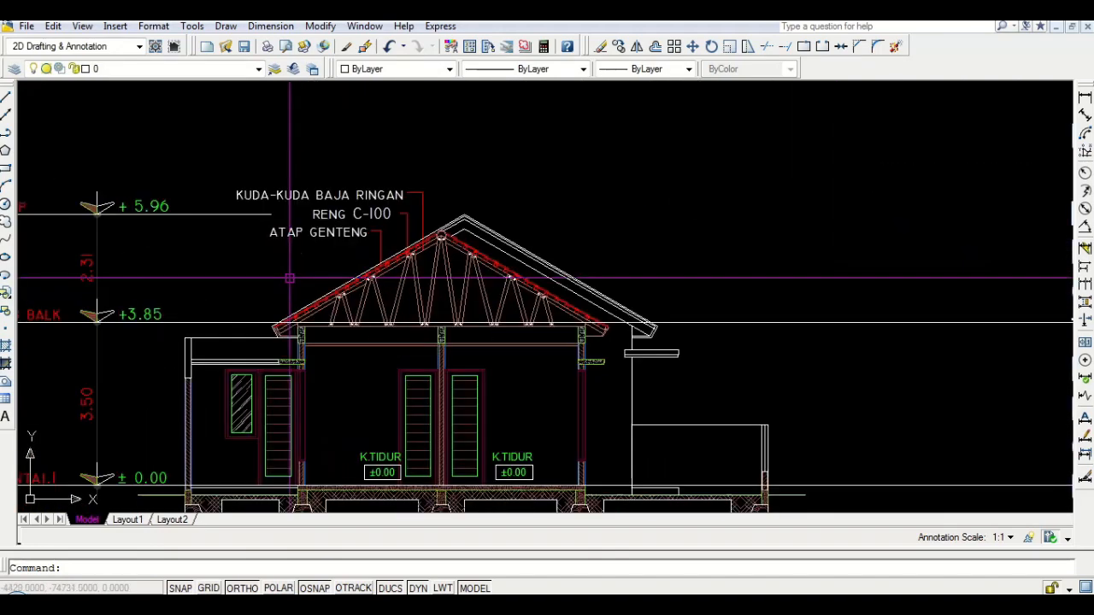
scroll(267, 328, up, 5)
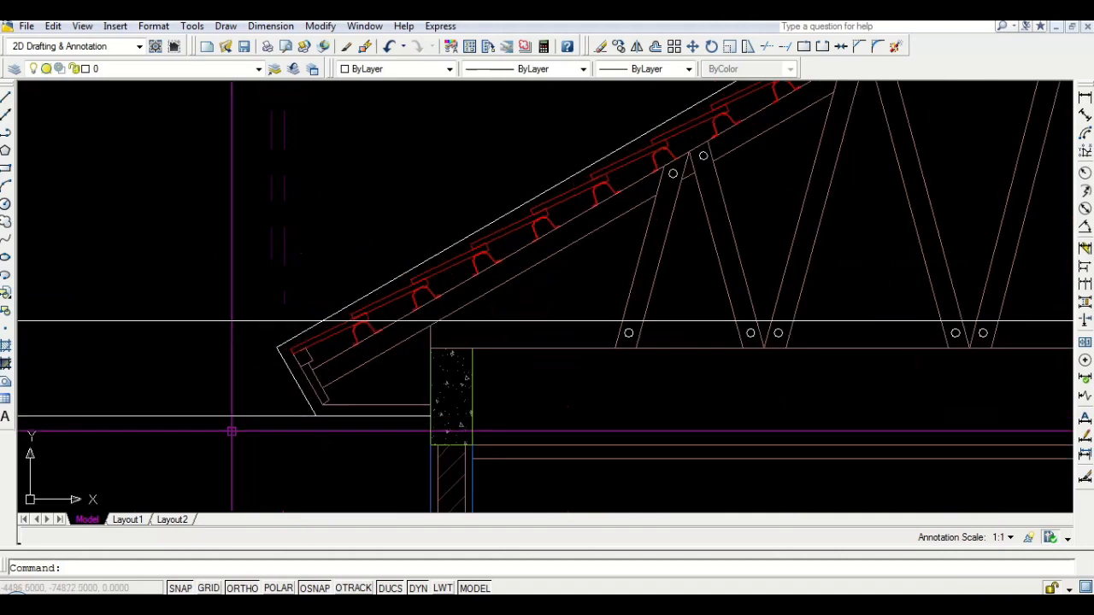
scroll(231, 415, down, 5)
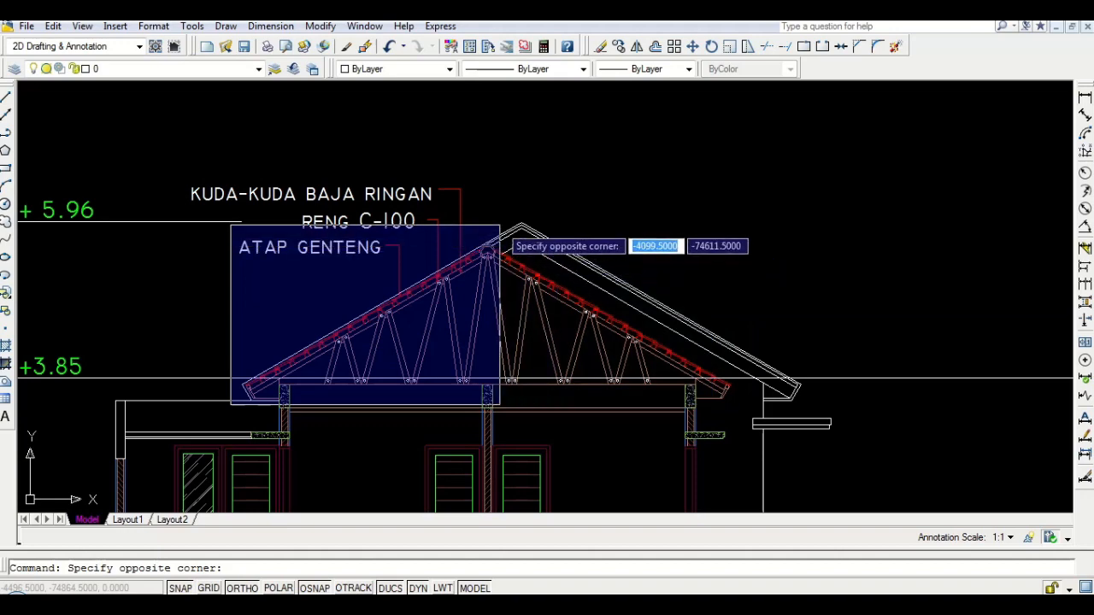
click(499, 226)
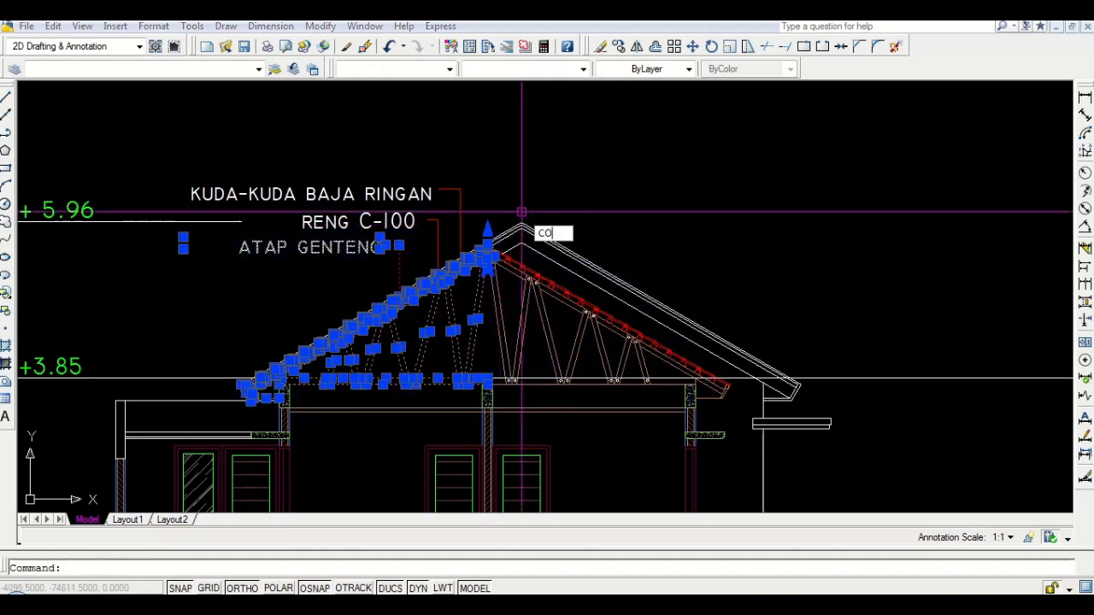
key(Return)
scroll(270, 382, up, 5)
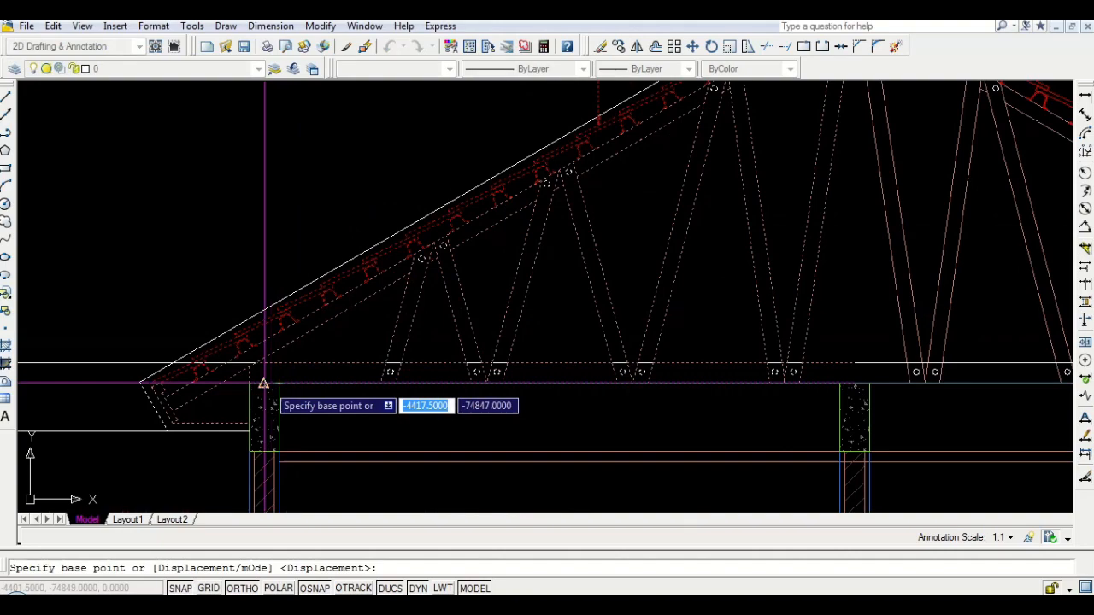
click(263, 382)
scroll(291, 380, down, 10)
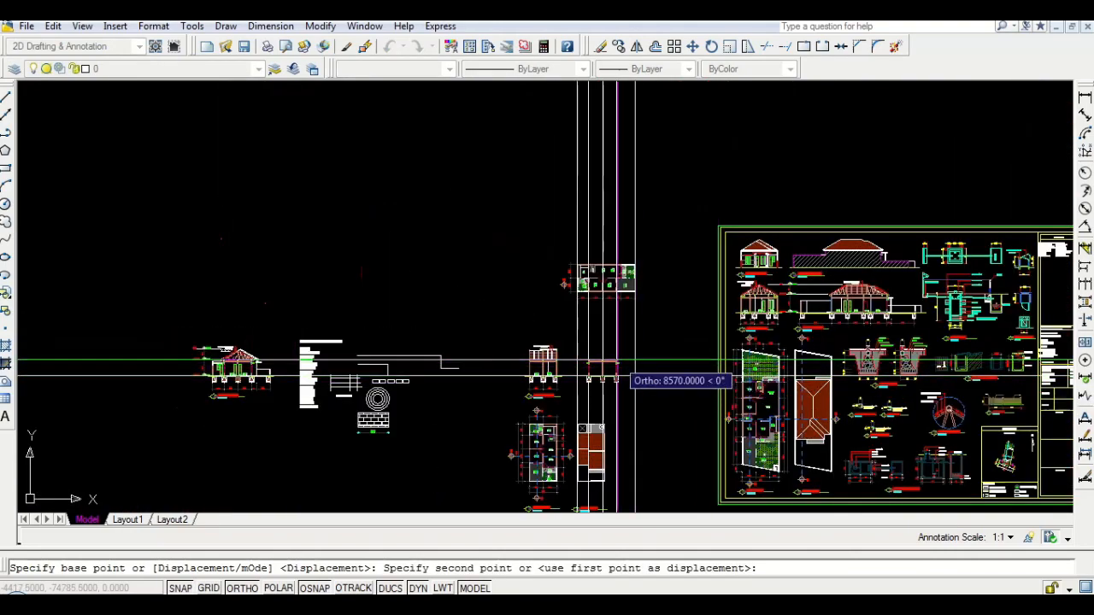
scroll(616, 375, up, 8)
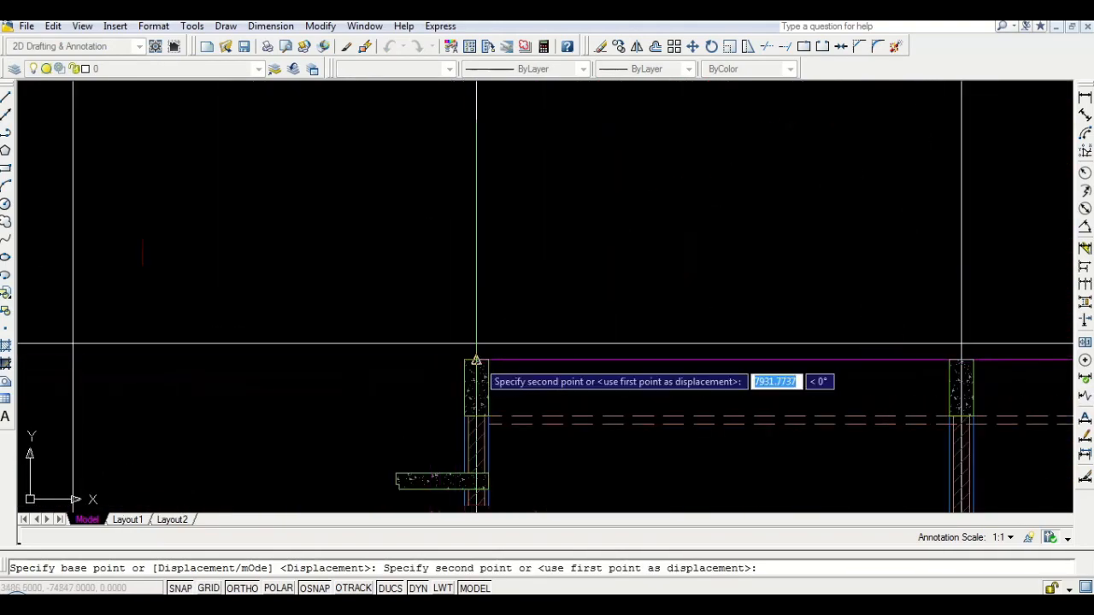
click(476, 360)
scroll(476, 360, down, 3)
key(Return)
scroll(589, 313, up, 4)
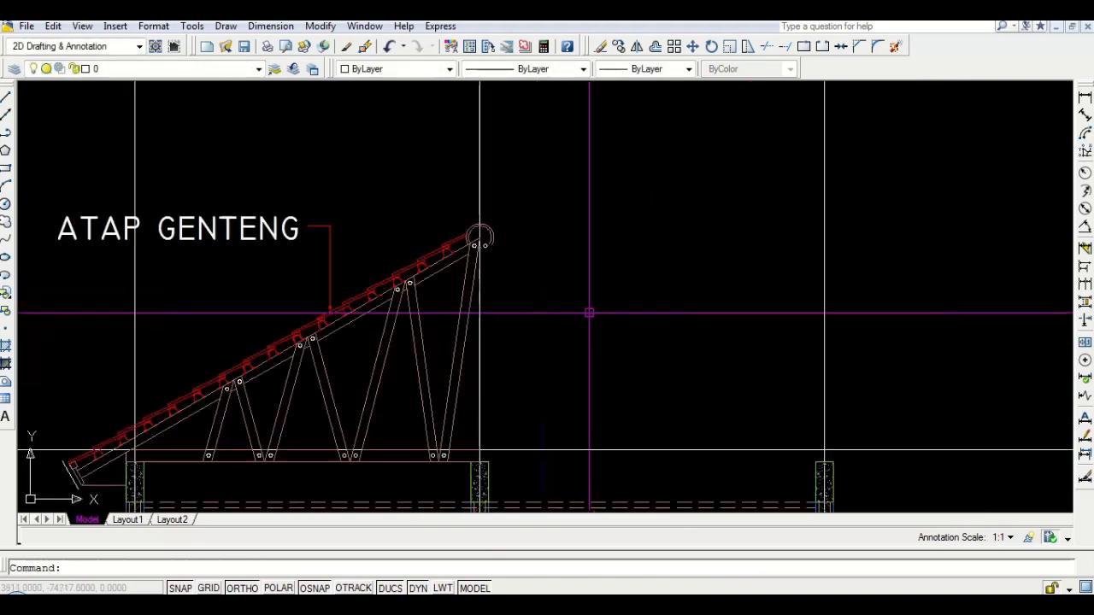
key(Escape)
scroll(479, 244, up, 3)
scroll(529, 246, down, 5)
Copy the right half of the tiled roof truss with its eaves from the reference section B-B onto the mirrored wall's ring beam
scroll(549, 245, down, 4)
middle_drag(480, 294, 859, 341)
scroll(349, 311, up, 4)
scroll(254, 292, up, 2)
scroll(255, 291, up, 10)
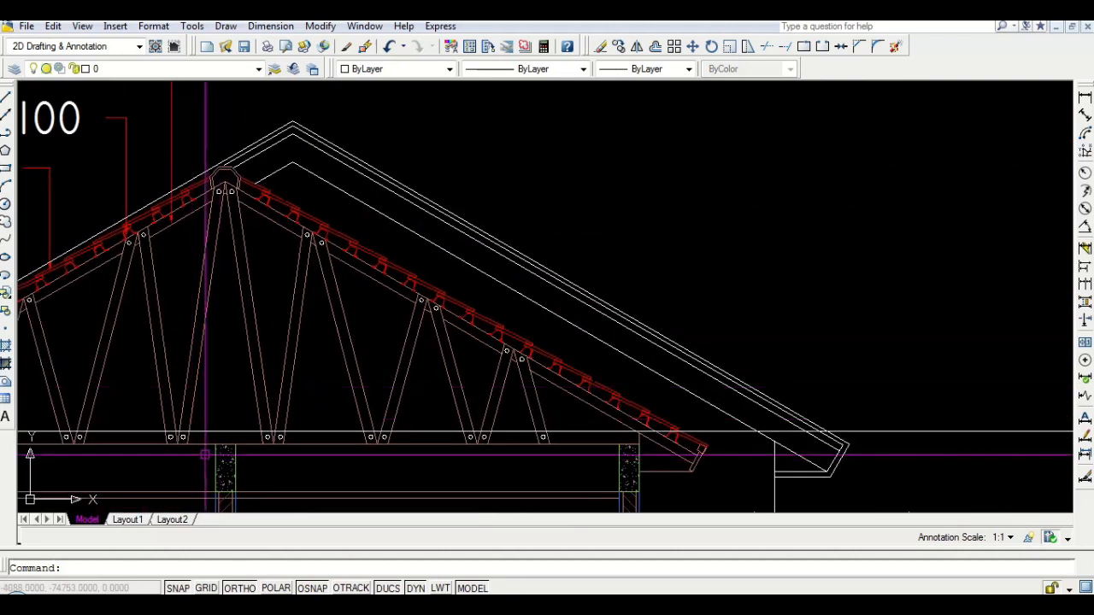
scroll(235, 453, up, 2)
key(Delete)
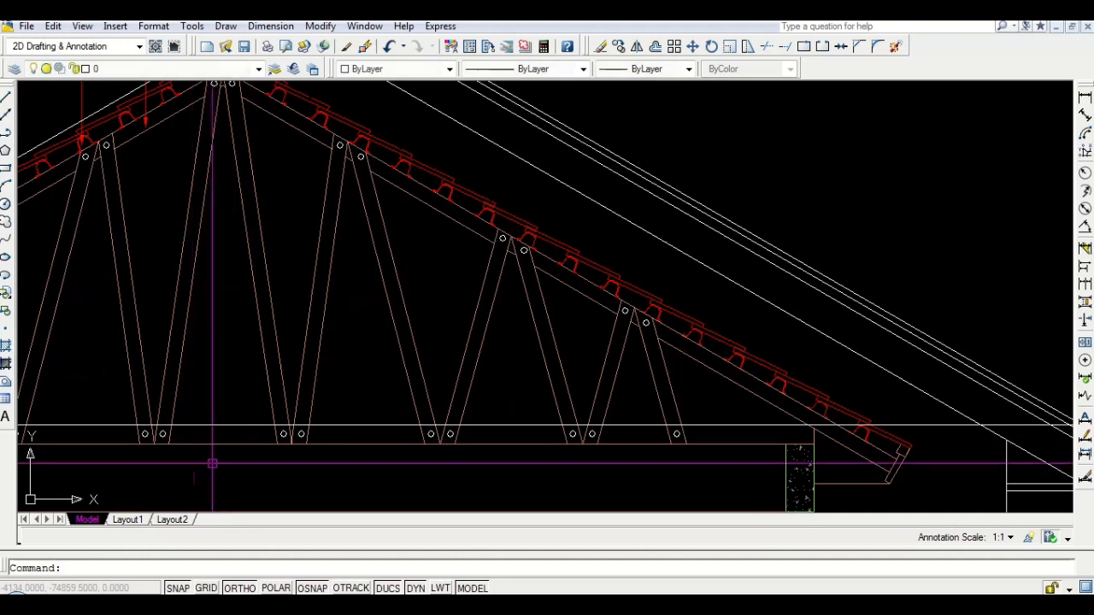
click(219, 464)
scroll(219, 464, down, 2)
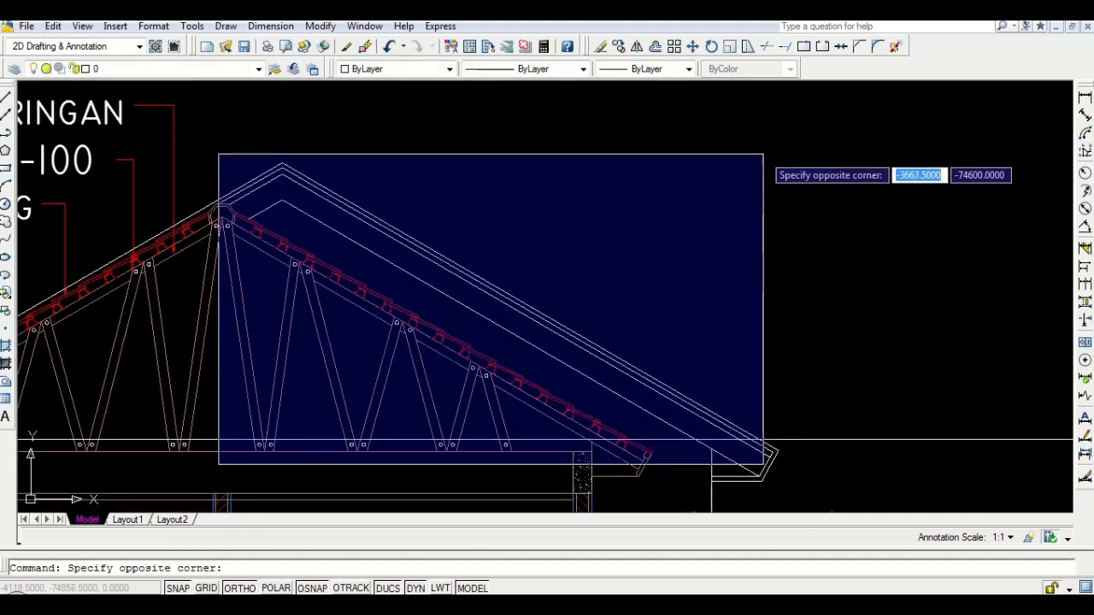
click(763, 155)
middle_drag(515, 202, 466, 137)
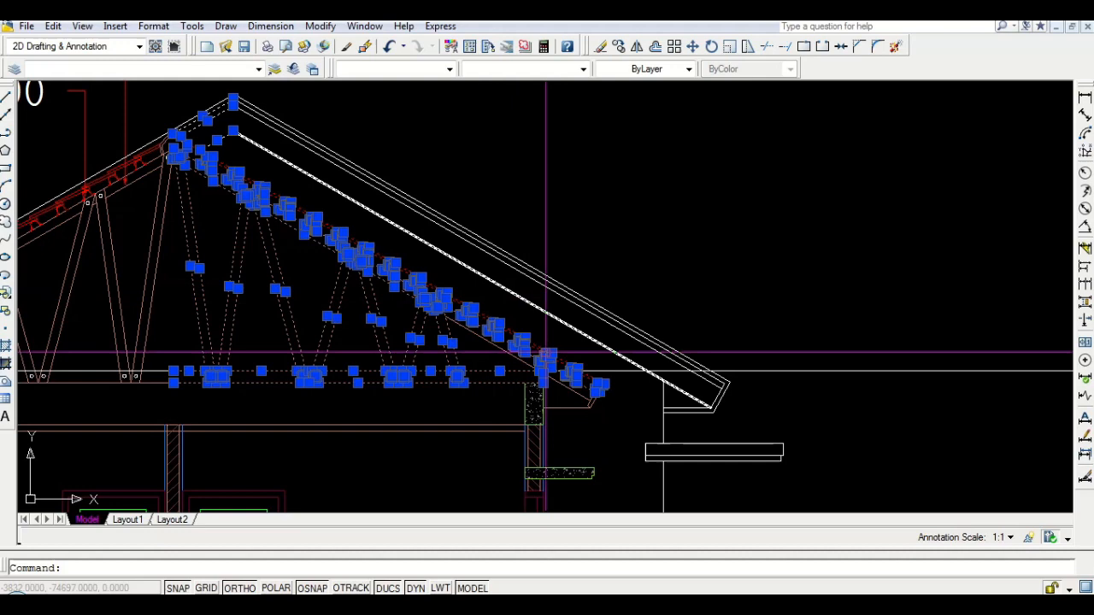
click(257, 414)
click(598, 191)
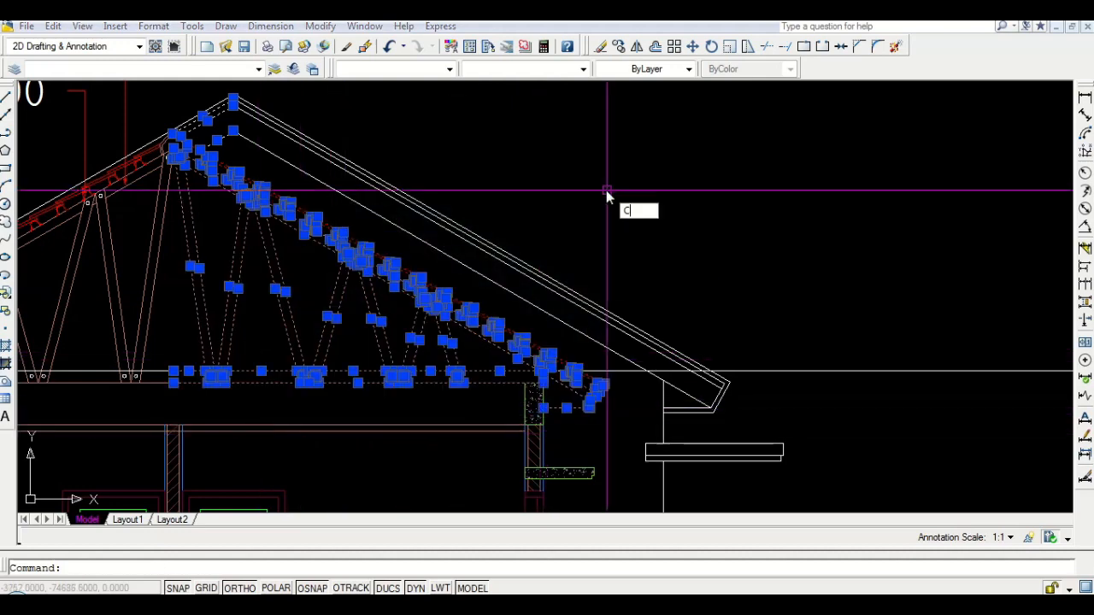
text(m)
key(Return)
scroll(531, 389, up, 2)
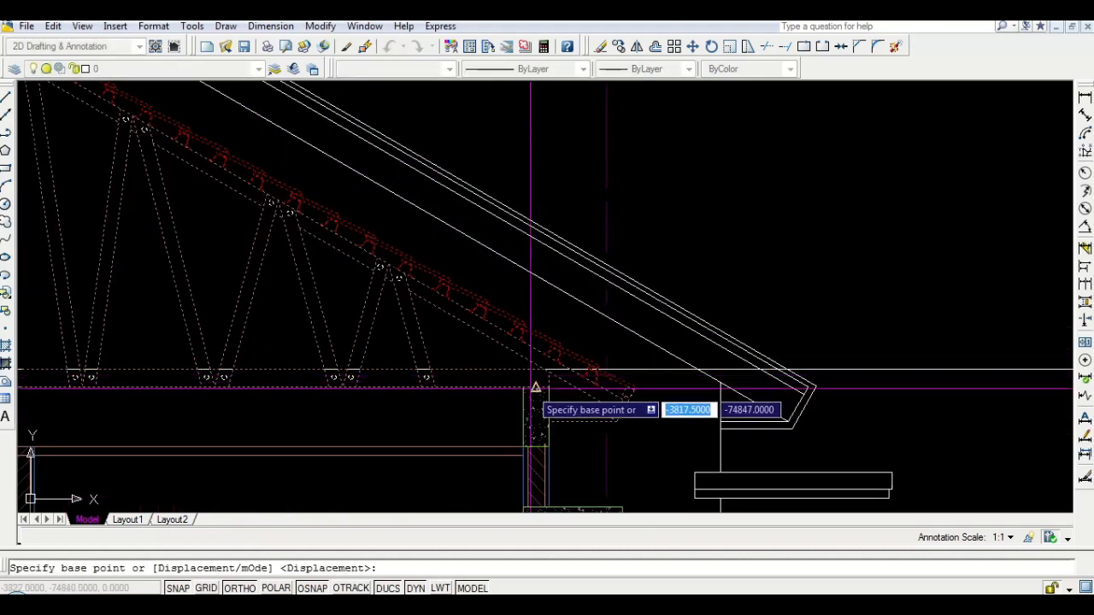
scroll(536, 389, down, 6)
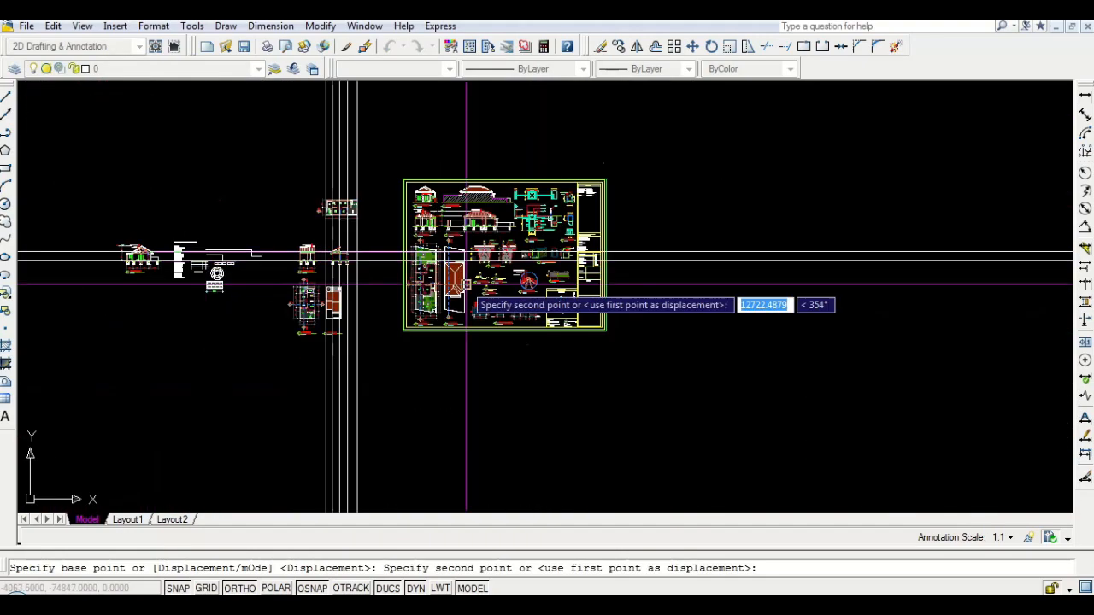
scroll(333, 239, up, 3)
scroll(329, 220, up, 8)
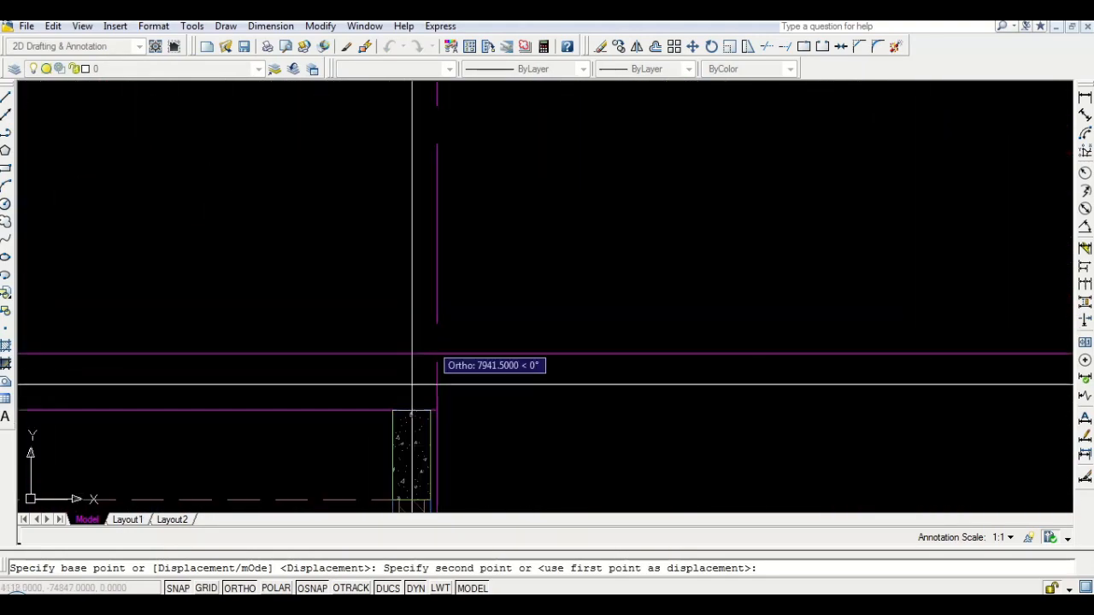
click(411, 412)
scroll(533, 331, down, 6)
middle_drag(296, 273, 360, 316)
scroll(354, 267, up, 6)
Erase the stray roof lines at the ridge and the vertical construction lines through the three bedroom walls
click(387, 269)
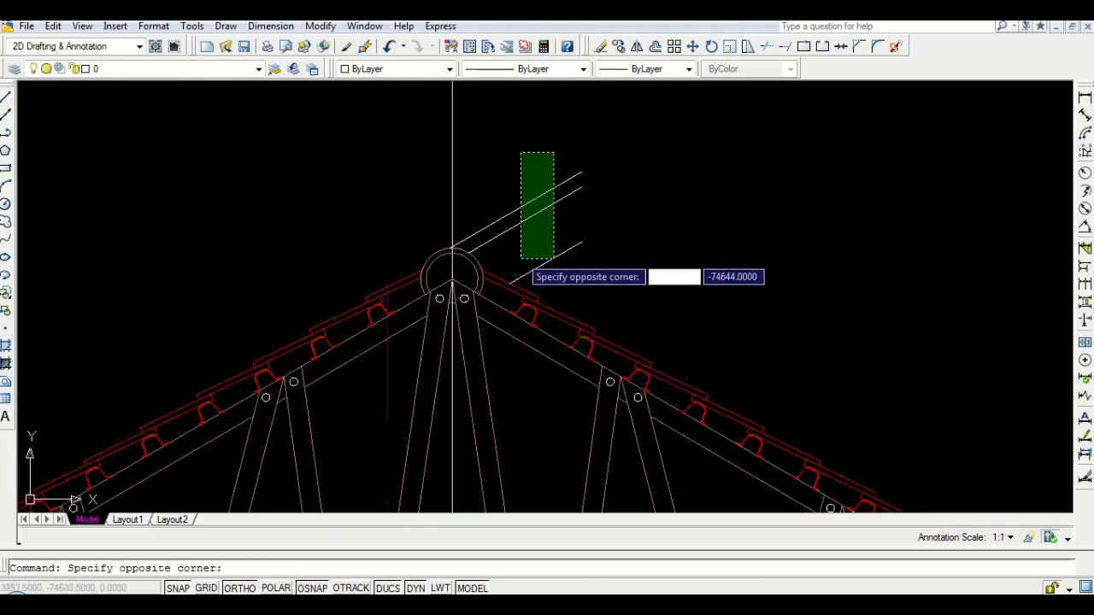
click(518, 253)
scroll(539, 196, down, 8)
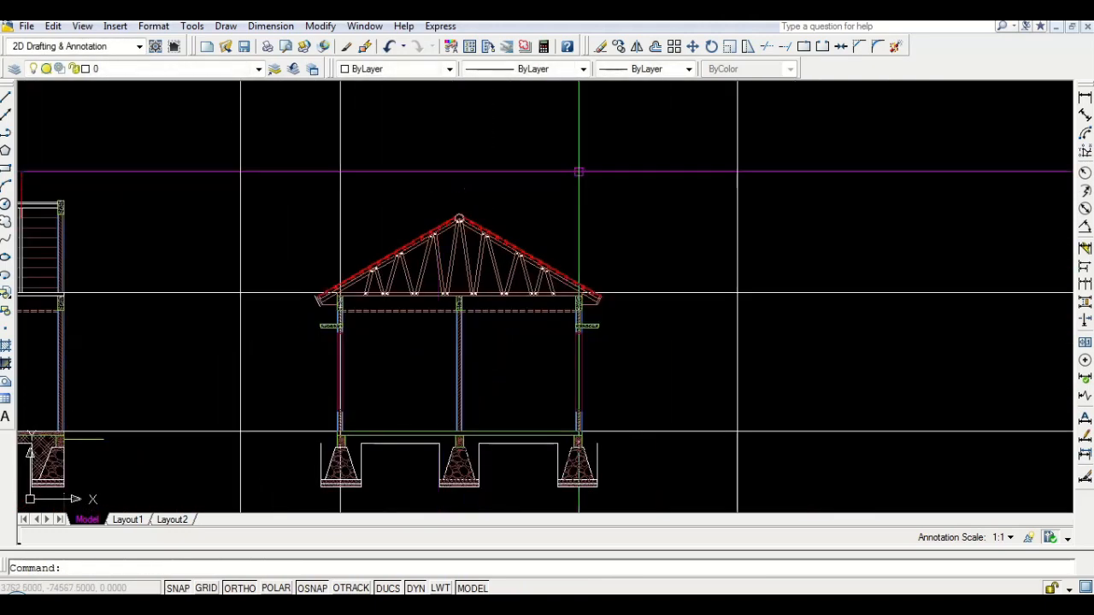
click(530, 168)
click(335, 168)
scroll(324, 293, up, 5)
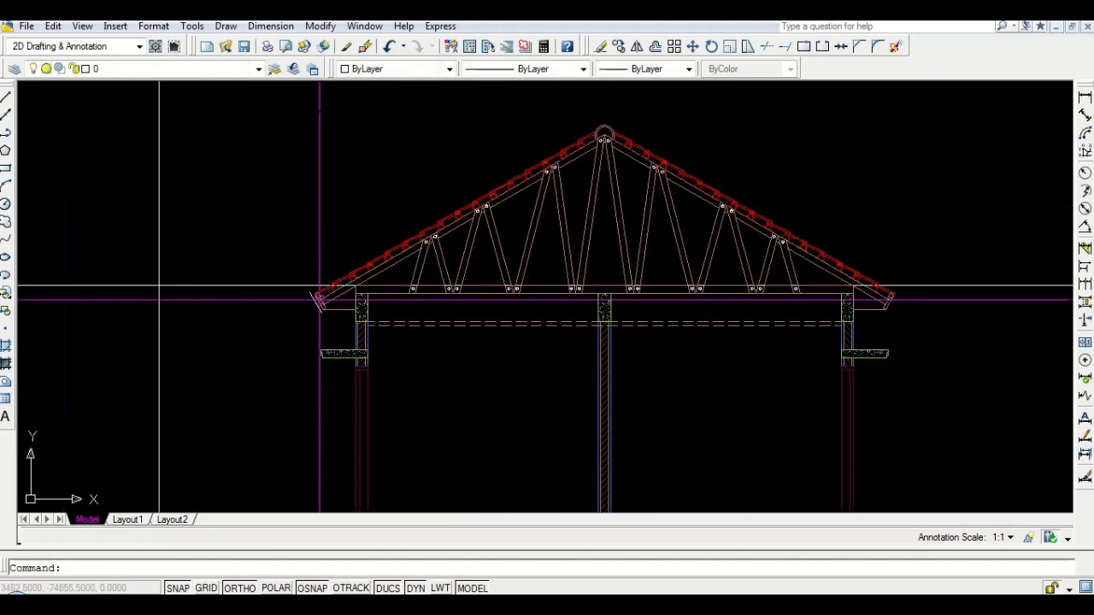
Copy the leftmost outer wall with its foundation, trench and ground lines from the reference section B-B to the leftmost construction line at floor level
scroll(571, 278, down, 3)
scroll(571, 276, down, 5)
middle_drag(372, 274, 513, 257)
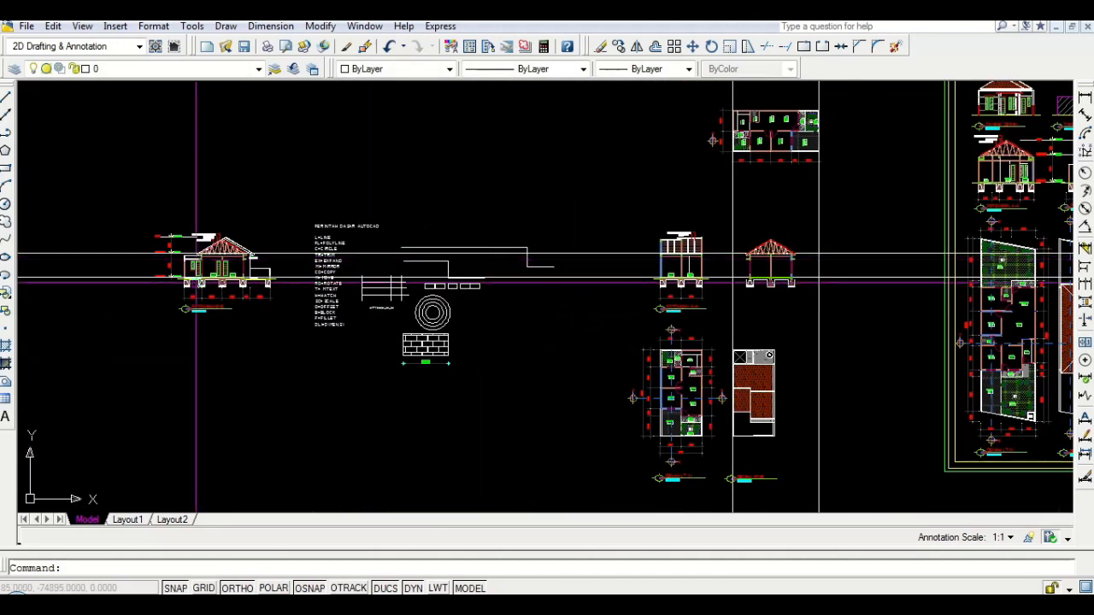
scroll(197, 280, up, 8)
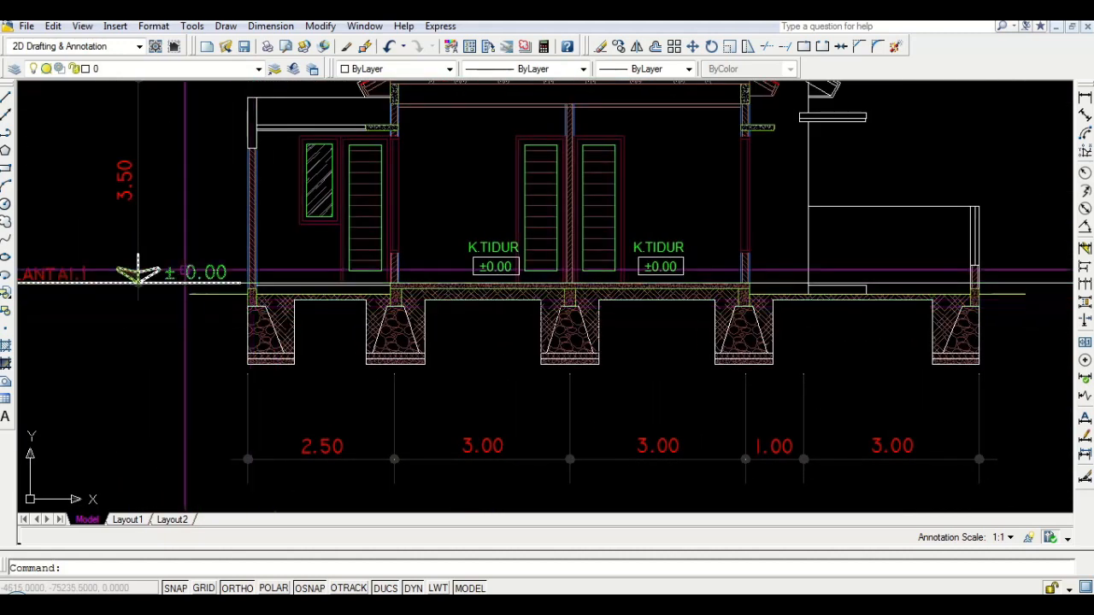
key(Escape)
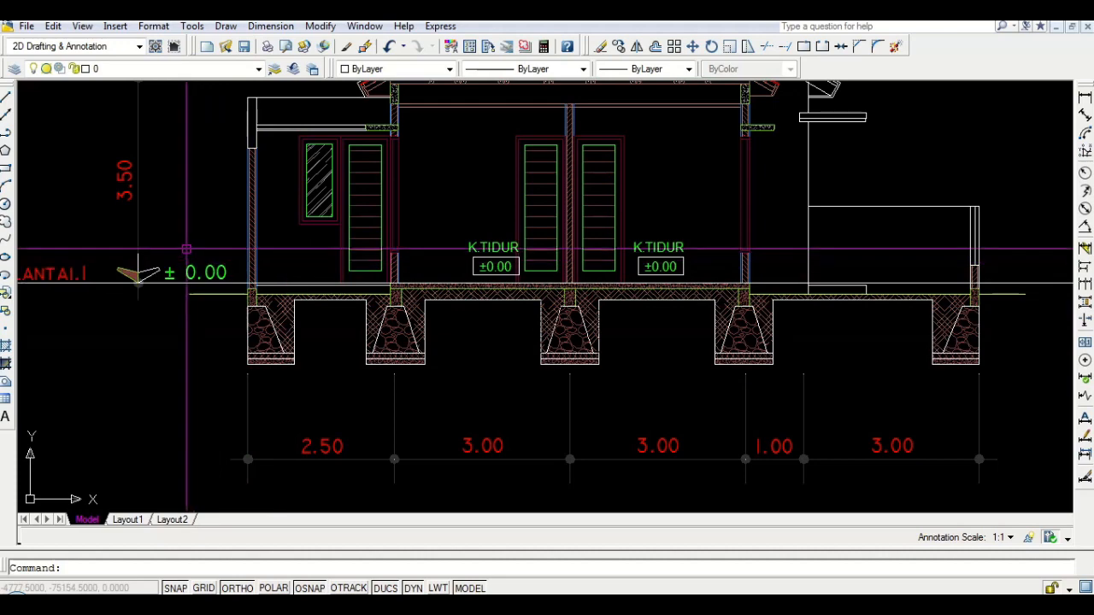
click(325, 368)
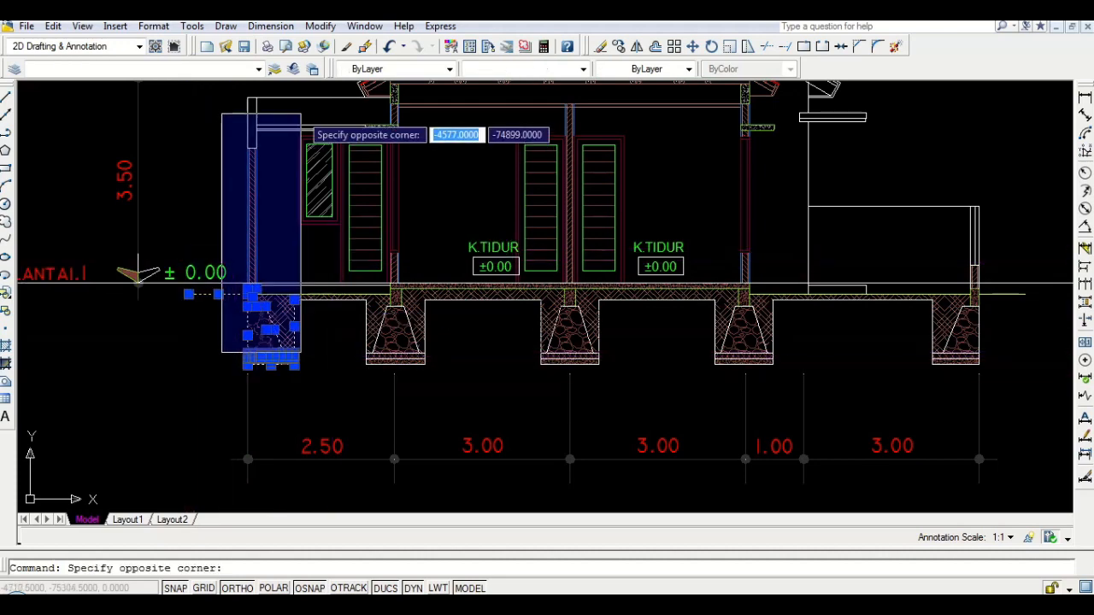
click(279, 129)
scroll(342, 322, up, 3)
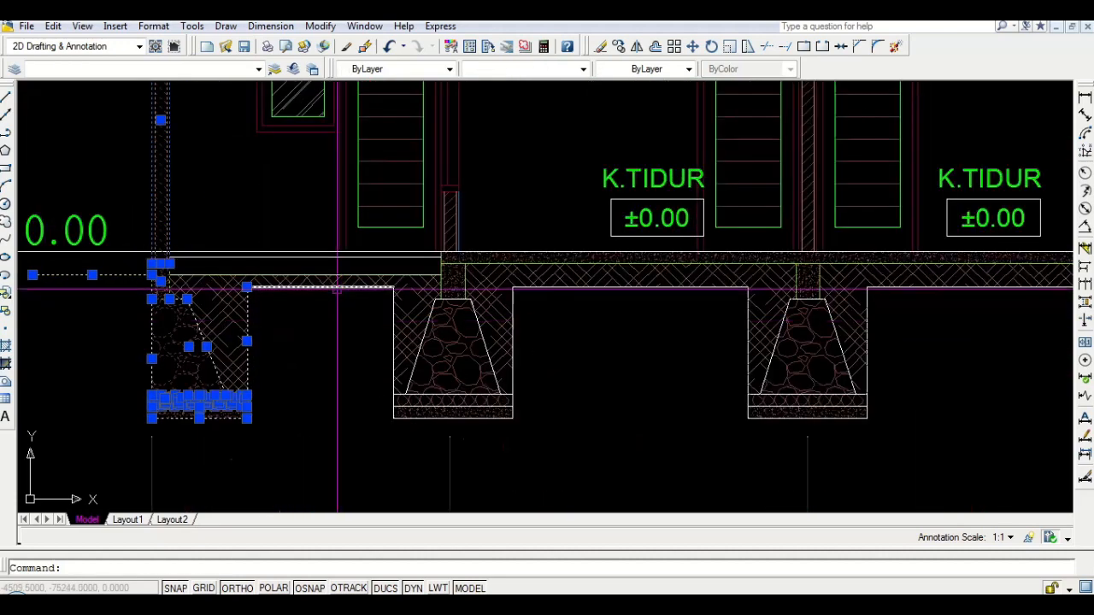
click(338, 287)
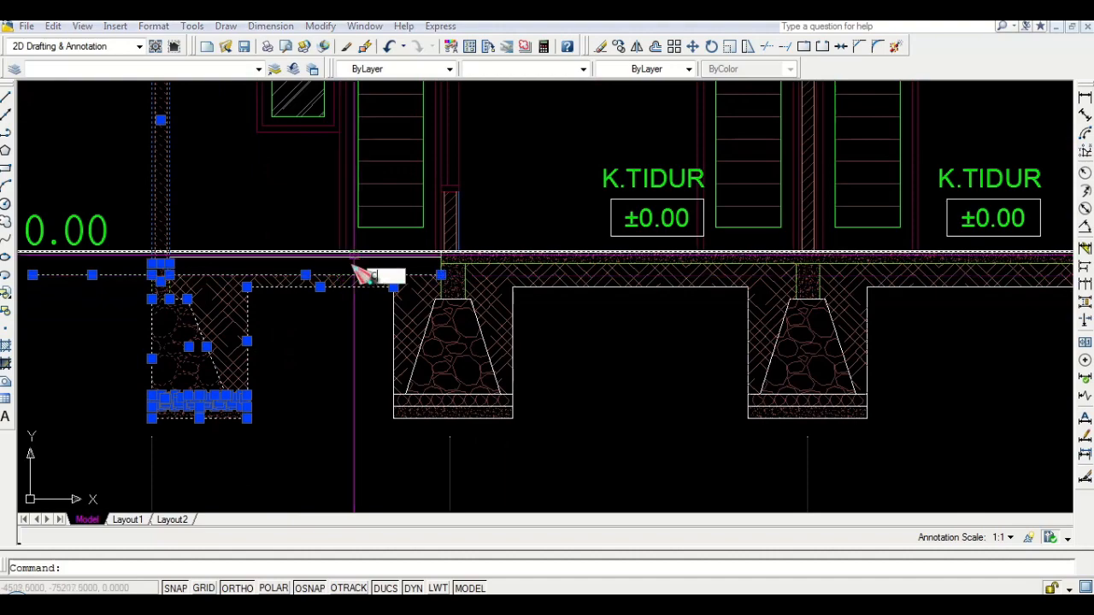
key(m)
key(Return)
click(152, 263)
scroll(308, 303, down, 5)
scroll(224, 308, up, 4)
scroll(393, 304, up, 6)
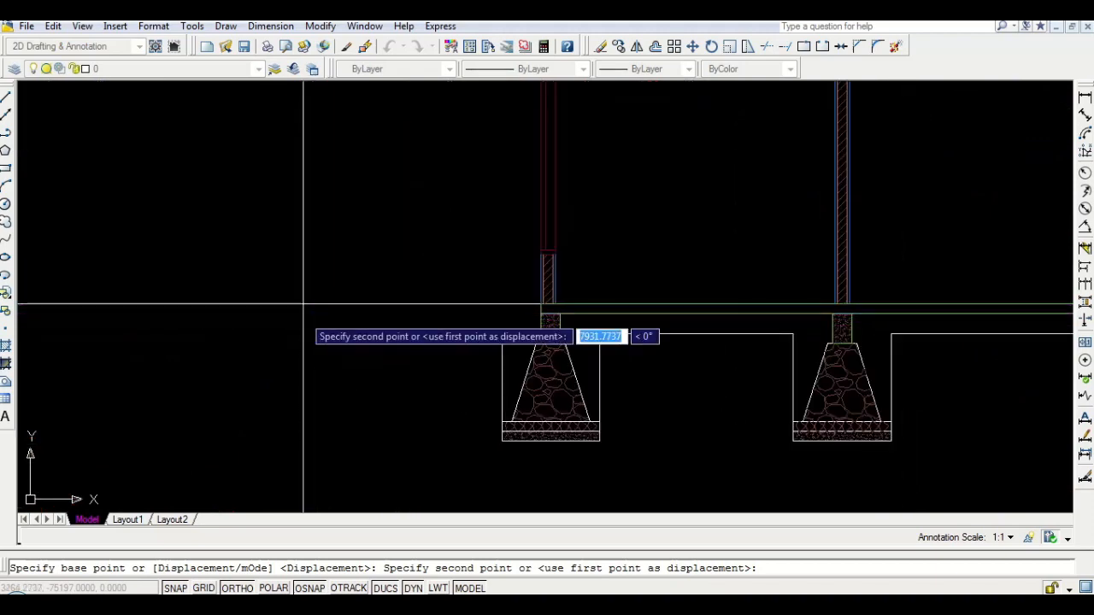
click(303, 303)
scroll(303, 324, down, 6)
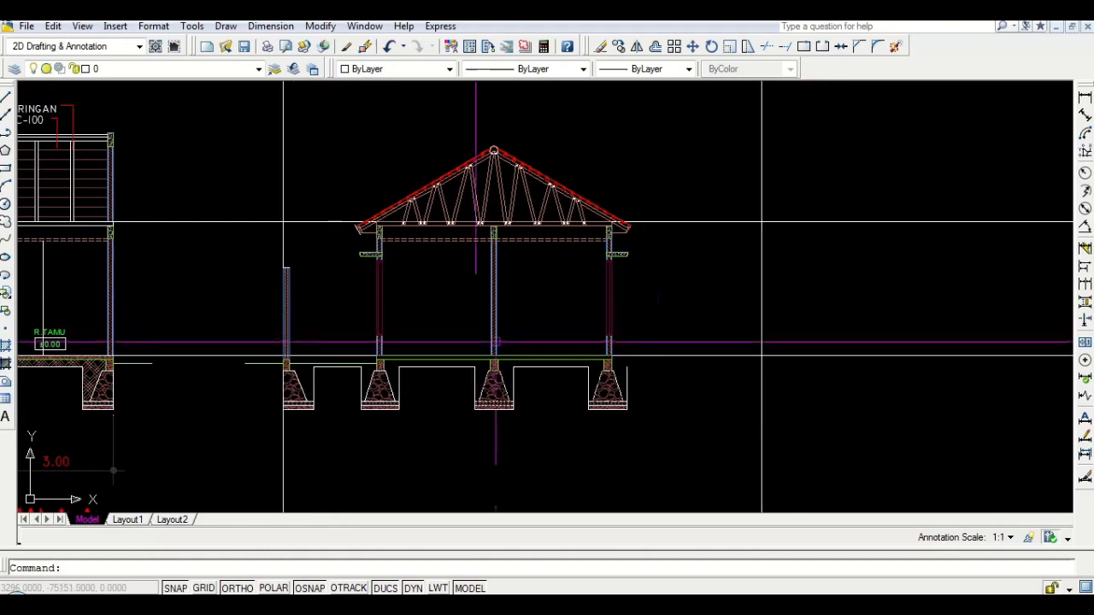
Copy the rightmost outer wall with its foundation and ground line from the reference section B-B onto the rightmost vertical construction line
scroll(526, 349, down, 5)
middle_drag(451, 313, 777, 288)
middle_drag(415, 293, 794, 293)
scroll(390, 294, up, 6)
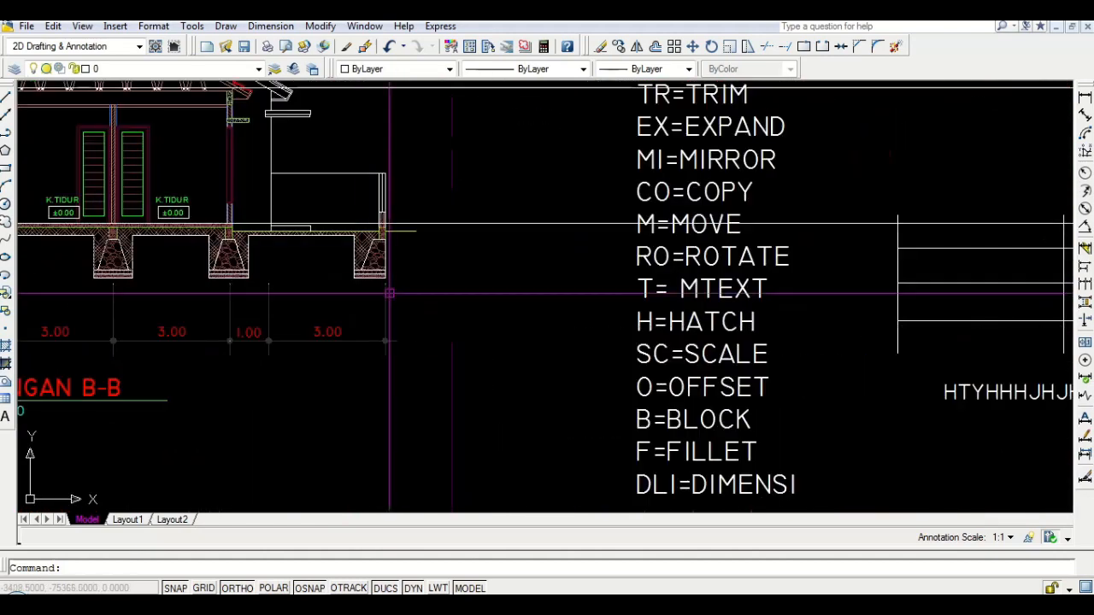
click(337, 288)
click(448, 138)
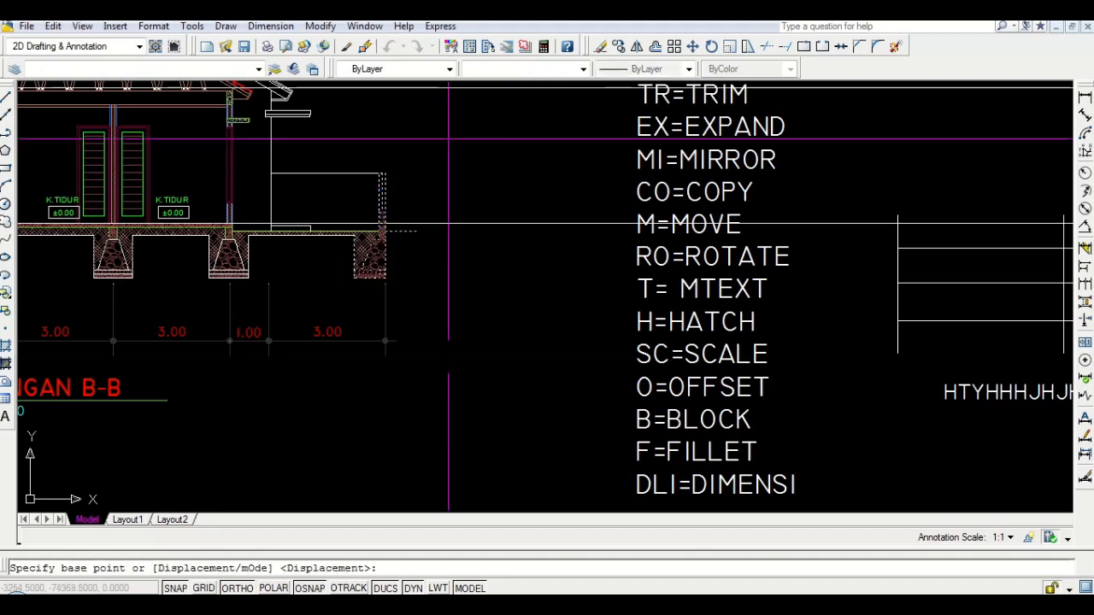
scroll(402, 220, up, 6)
click(326, 221)
scroll(326, 224, down, 6)
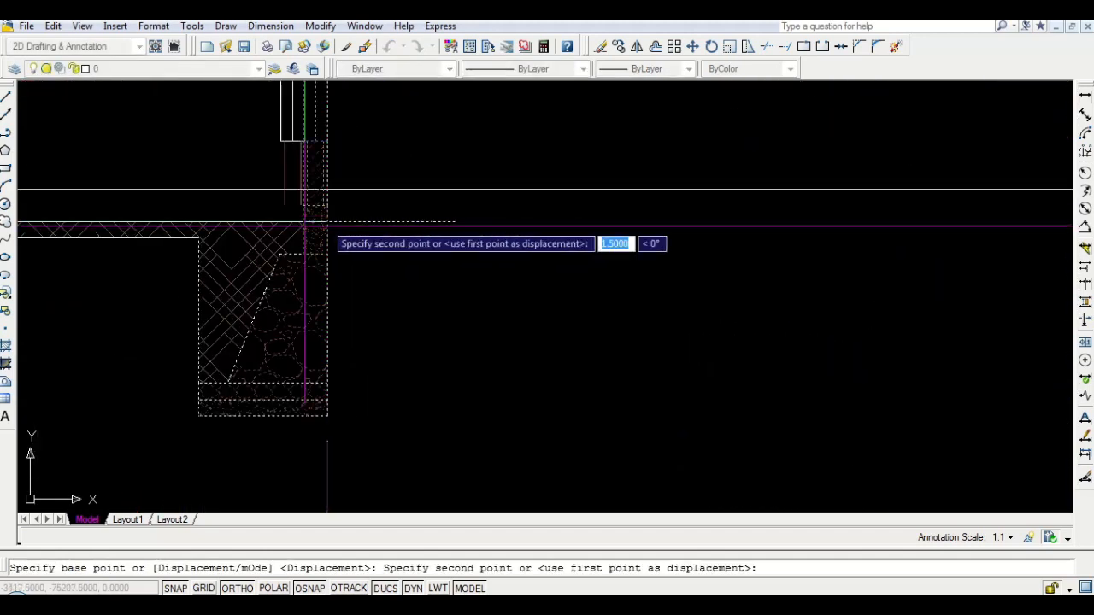
scroll(217, 249, down, 4)
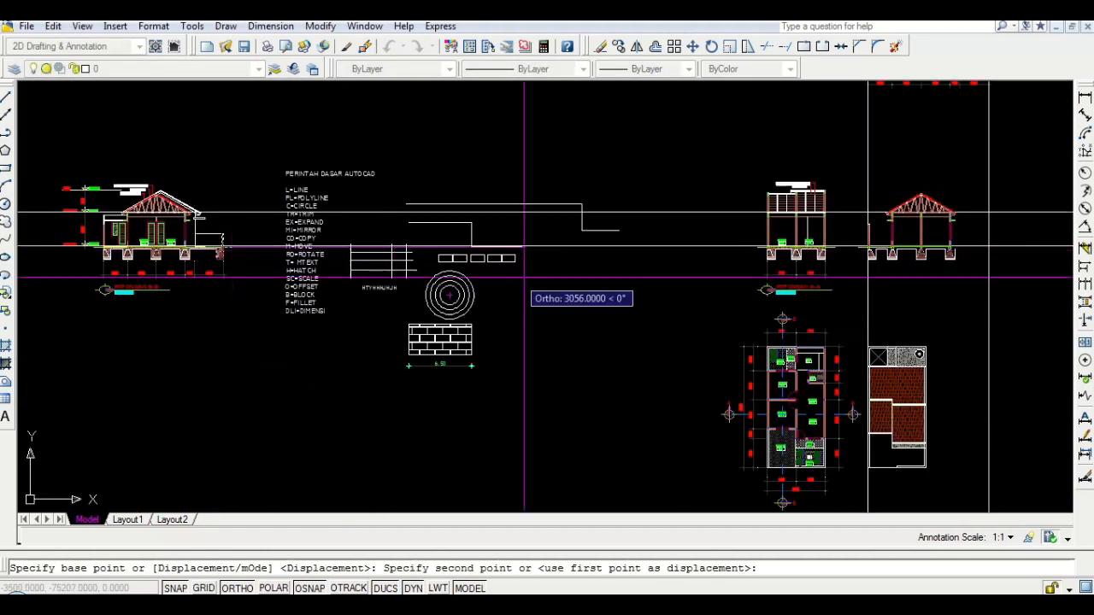
scroll(947, 236, up, 3)
middle_drag(948, 236, 412, 261)
scroll(495, 282, up, 6)
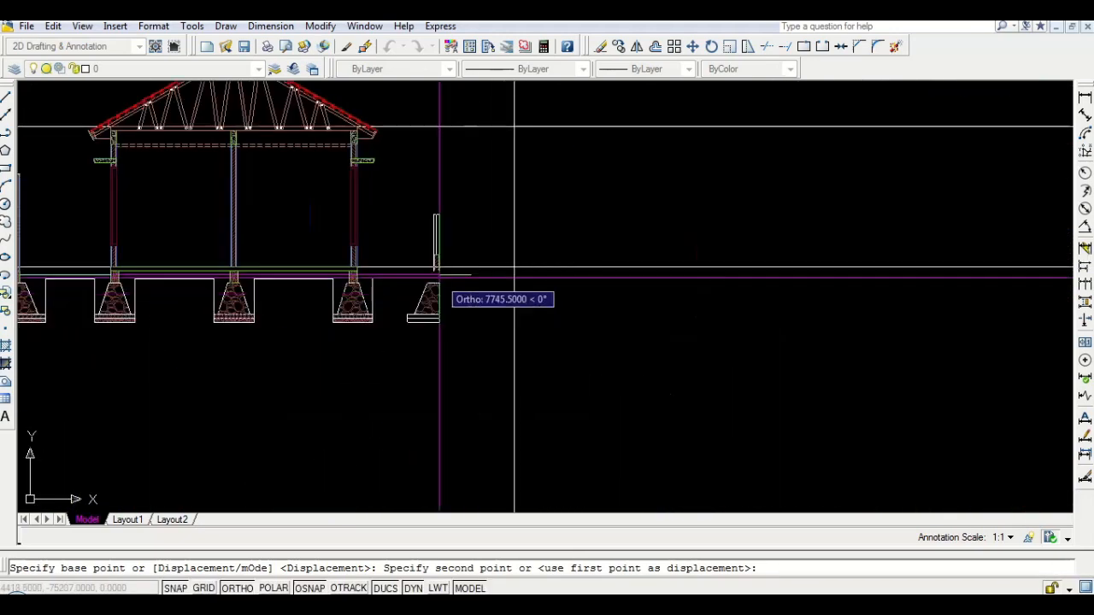
click(585, 258)
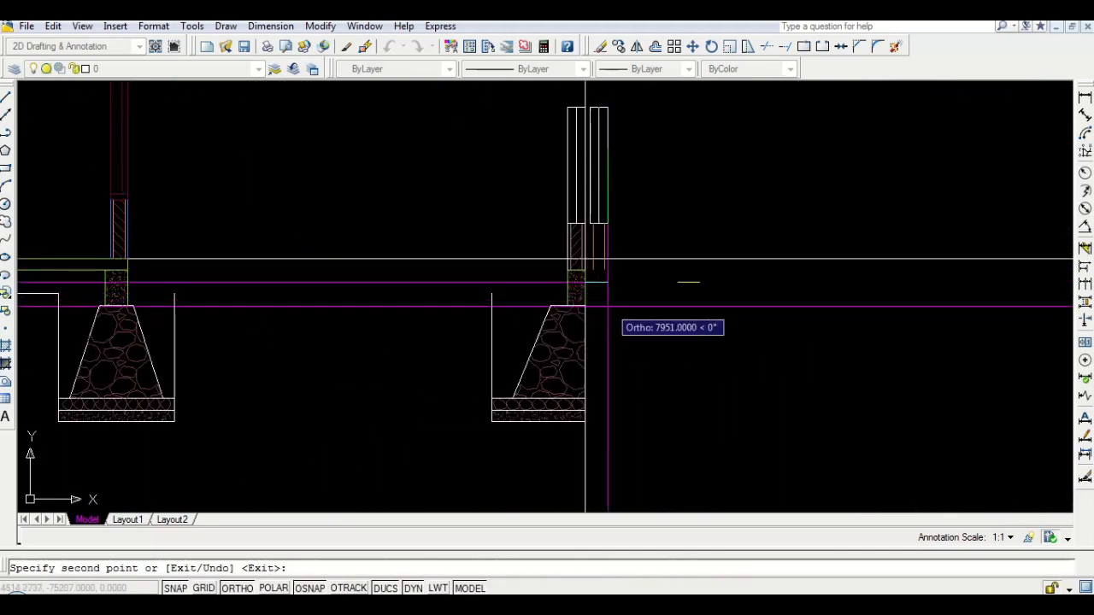
key(Return)
Mirror the short ground line about the rightmost outer wall's vertical centreline, keeping the original
text(mi)
key(Return)
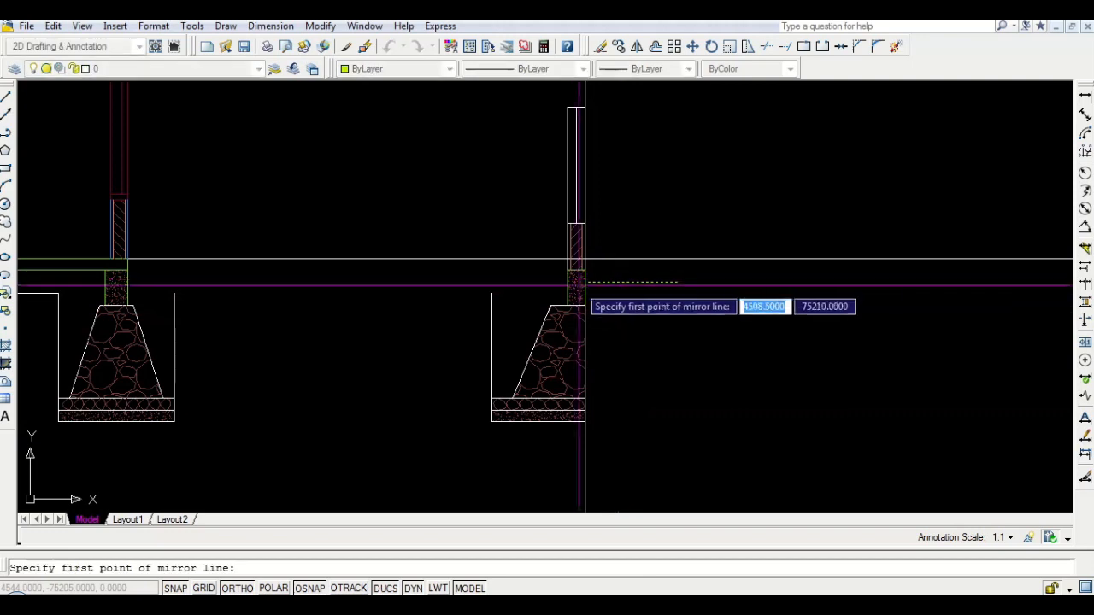
click(576, 271)
click(621, 329)
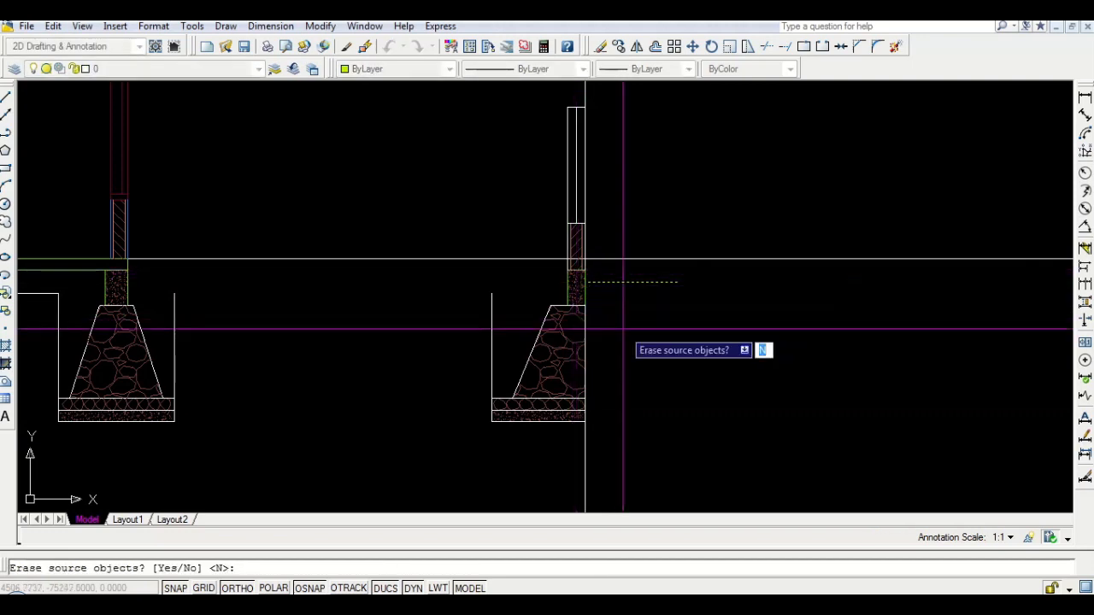
key(Return)
Draw a horizontal line from the top of the rightmost foundation trench toward the neighbouring bedroom foundation
middle_drag(492, 325, 659, 342)
text(l)
key(Return)
click(659, 310)
click(535, 311)
key(Return)
Extend the mirrored ground line to the neighbouring bedroom wall and the trench's top line to the neighbouring trench edge
text(EX)
key(Return)
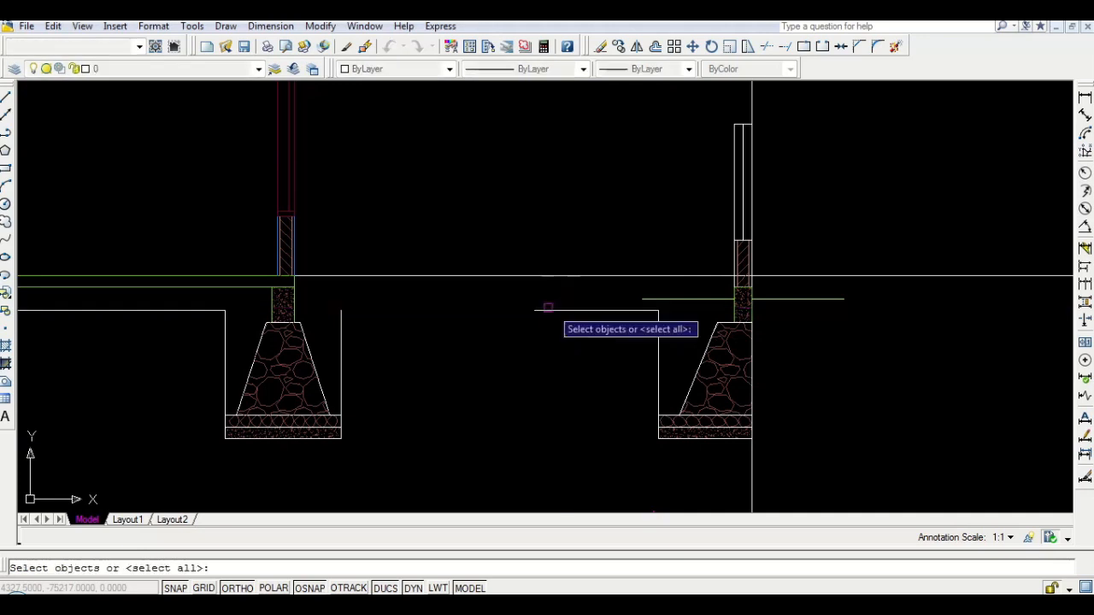
click(646, 300)
key(Return)
Draw a horizontal line about 203 units long from the rightmost outer wall's top inner corner toward the bedroom wall
middle_drag(687, 196, 673, 285)
text(l)
key(Return)
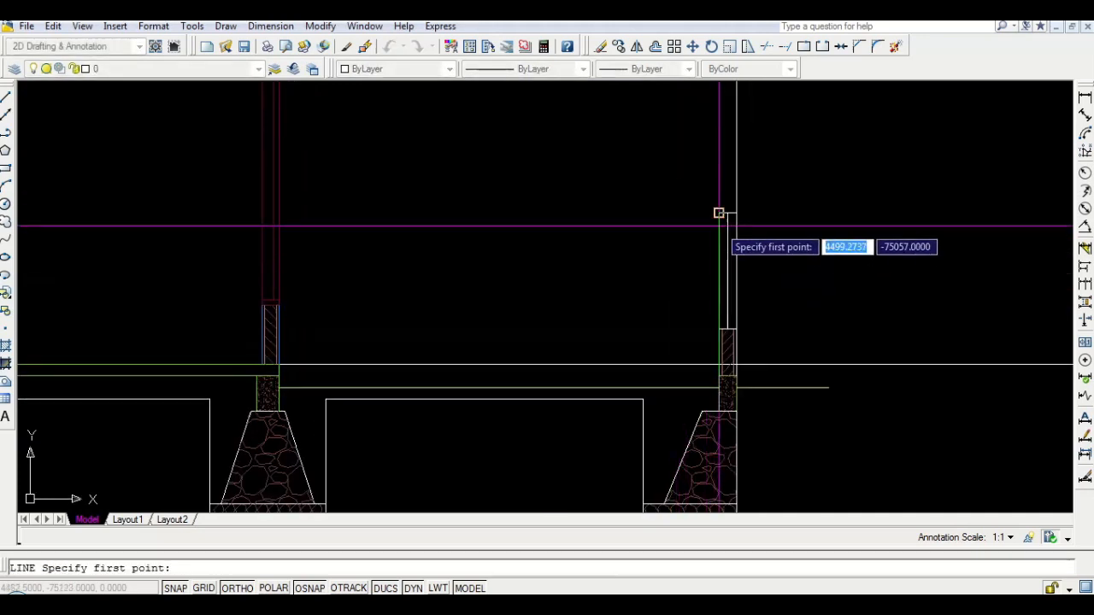
click(719, 212)
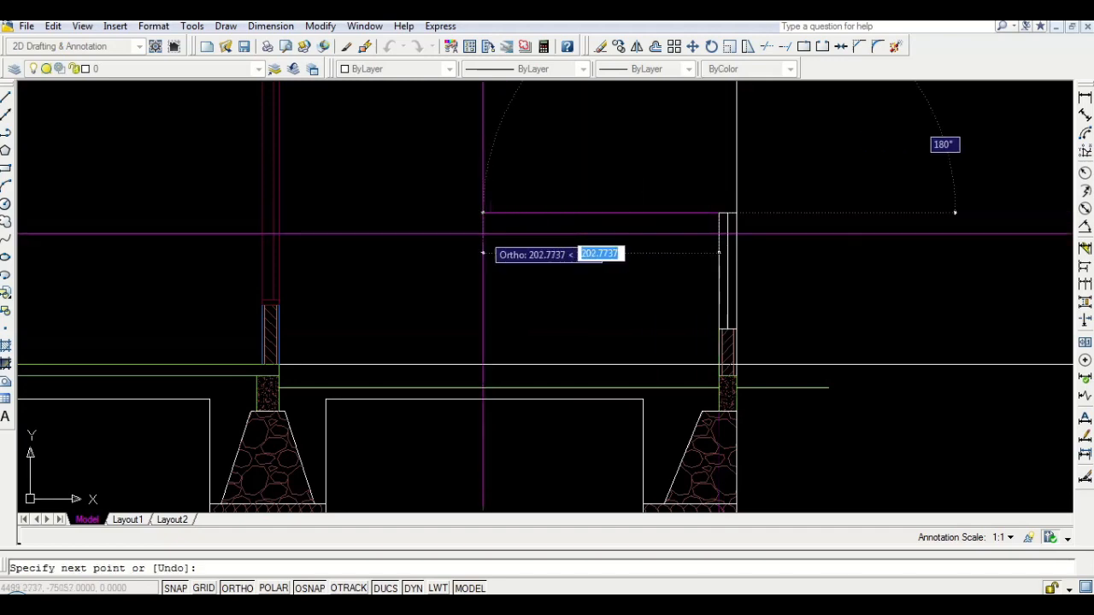
key(Escape)
scroll(525, 285, down, 2)
middle_drag(399, 274, 655, 338)
scroll(357, 284, up, 2)
middle_drag(358, 284, 383, 342)
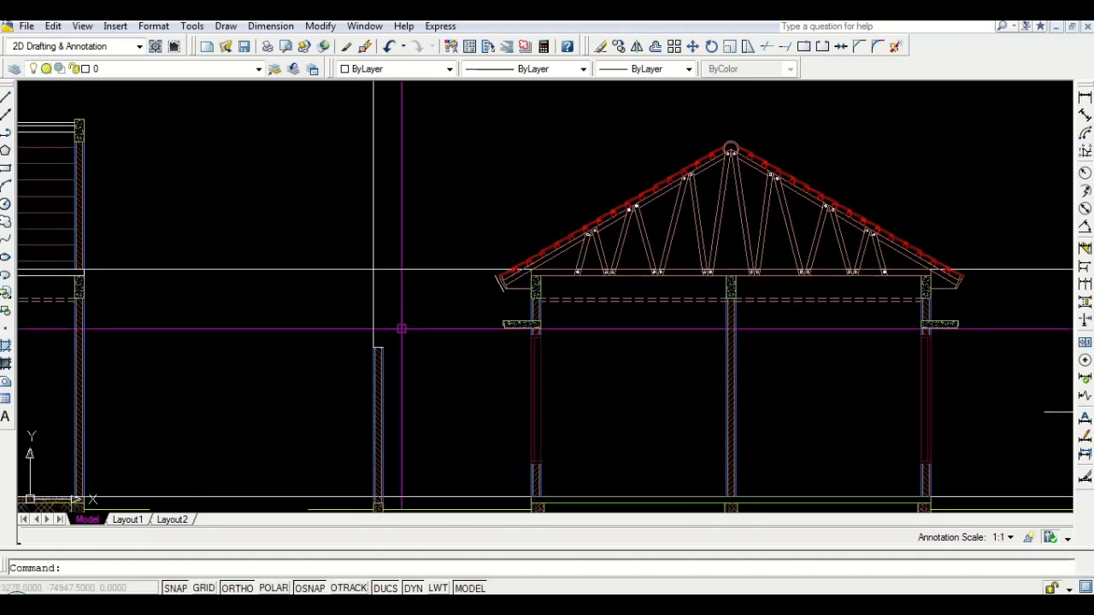
scroll(552, 273, up, 2)
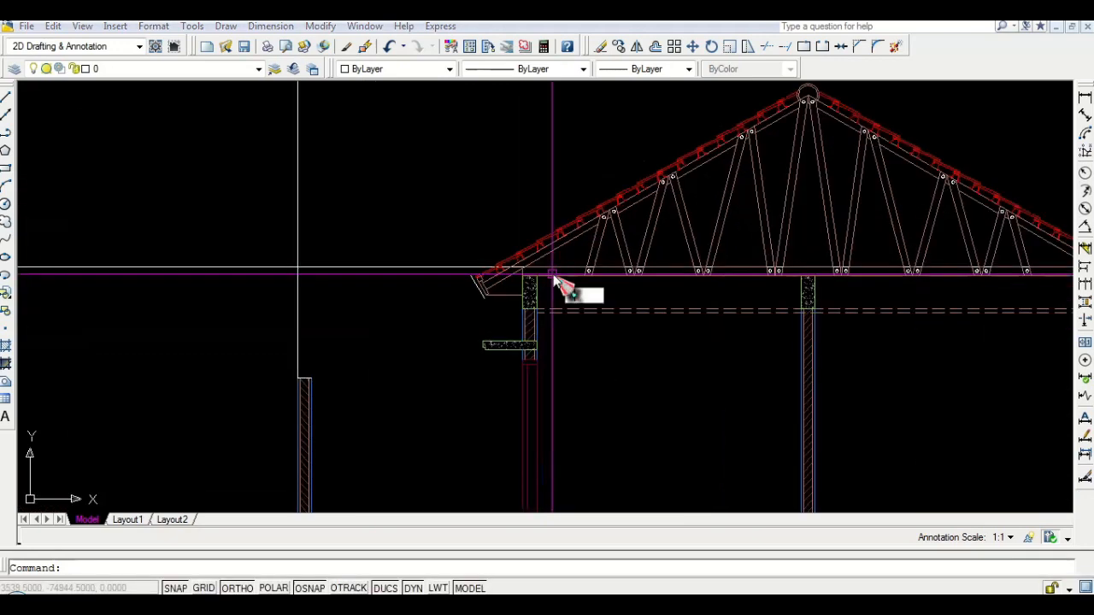
text(xl)
key(Return)
key(Escape)
Draw a sloped construction line along the left roof slope's tiles, from the eave to the tile corner near the ridge
middle_drag(521, 276, 323, 282)
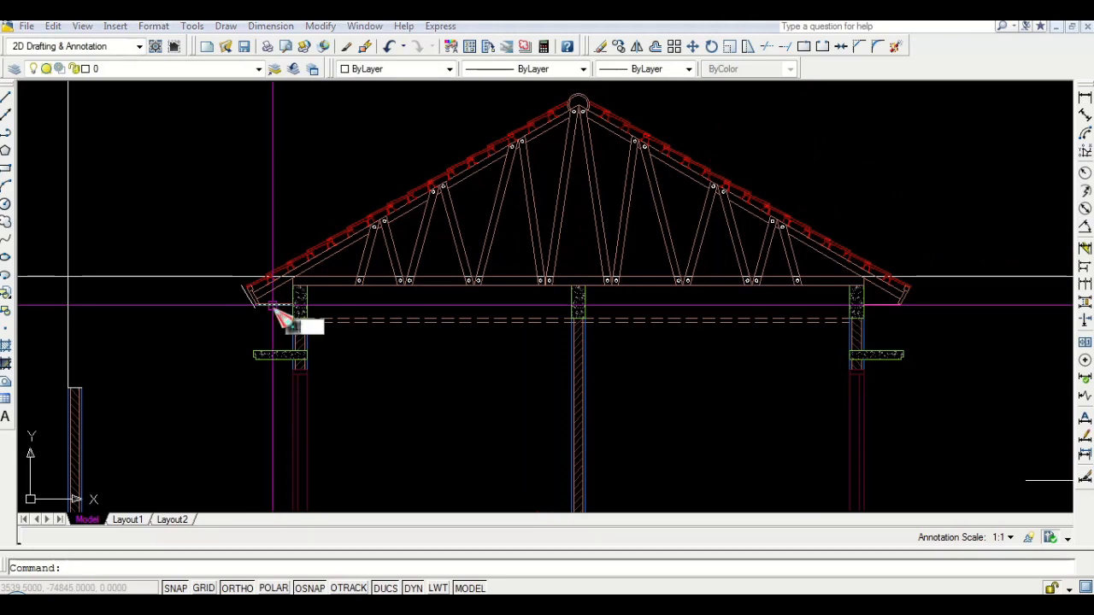
key(Return)
scroll(282, 316, up, 5)
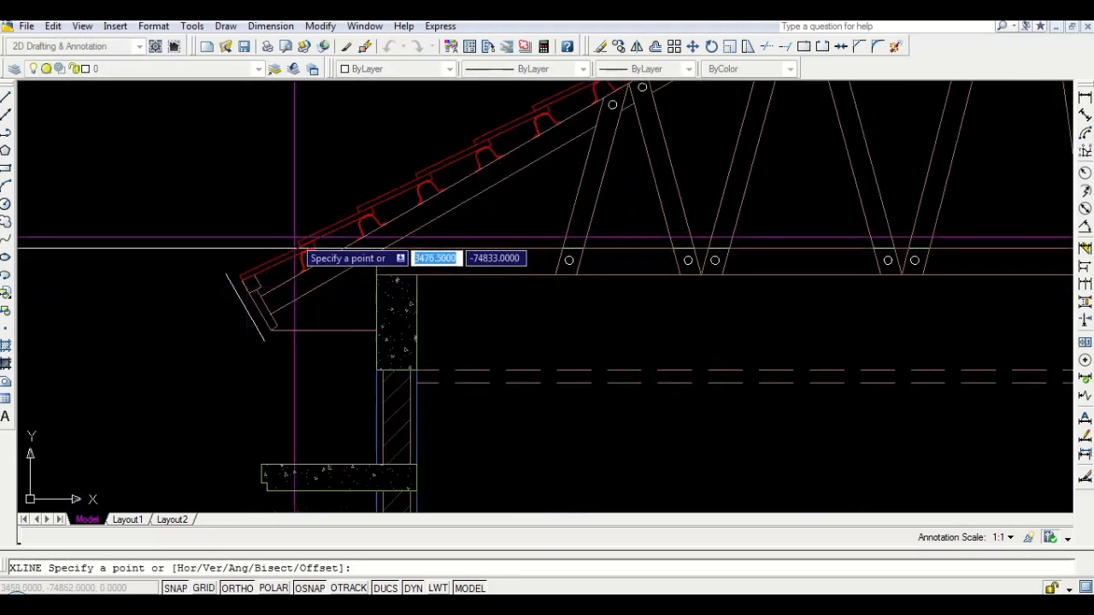
scroll(293, 245, up, 5)
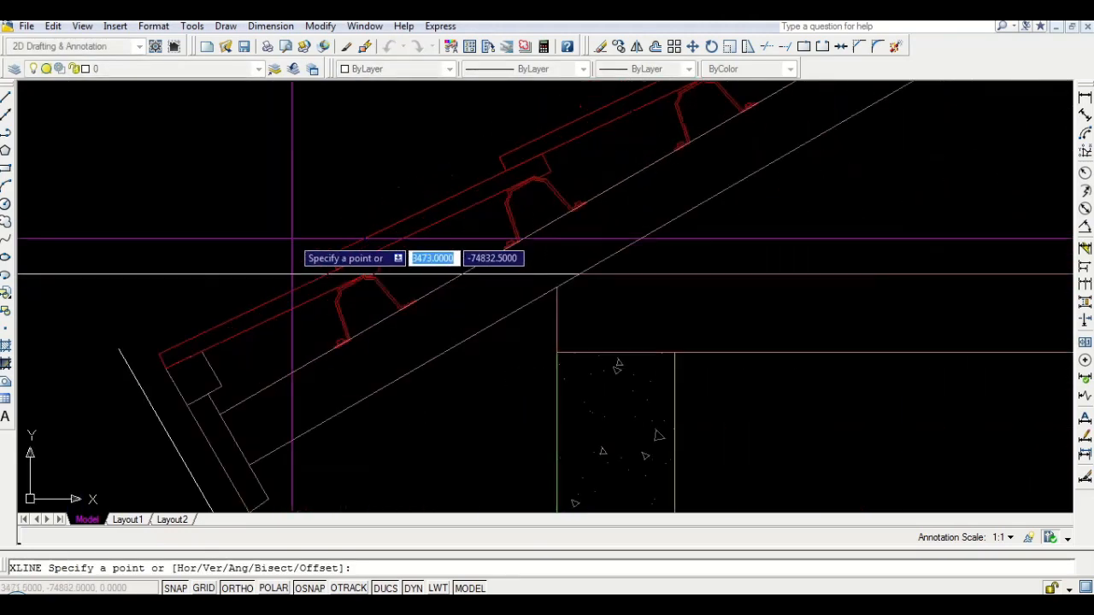
click(329, 255)
scroll(532, 215, down, 6)
scroll(542, 188, up, 6)
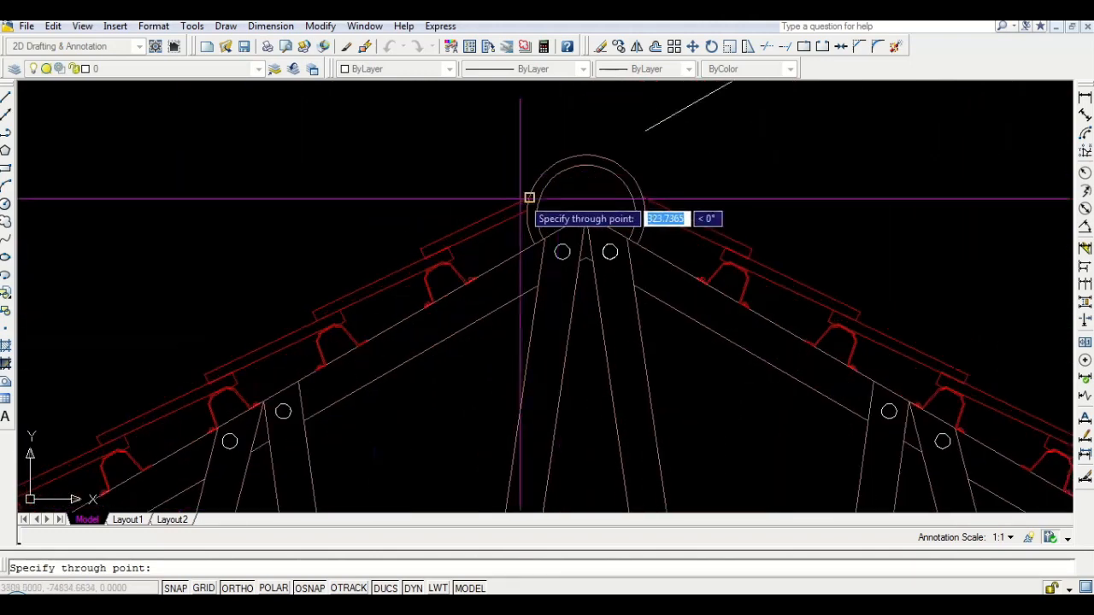
click(420, 245)
key(Return)
Draw a horizontal and a vertical construction line through the top of the ridge cap
scroll(426, 242, down, 5)
key(Return)
scroll(484, 212, down, 5)
scroll(484, 215, up, 7)
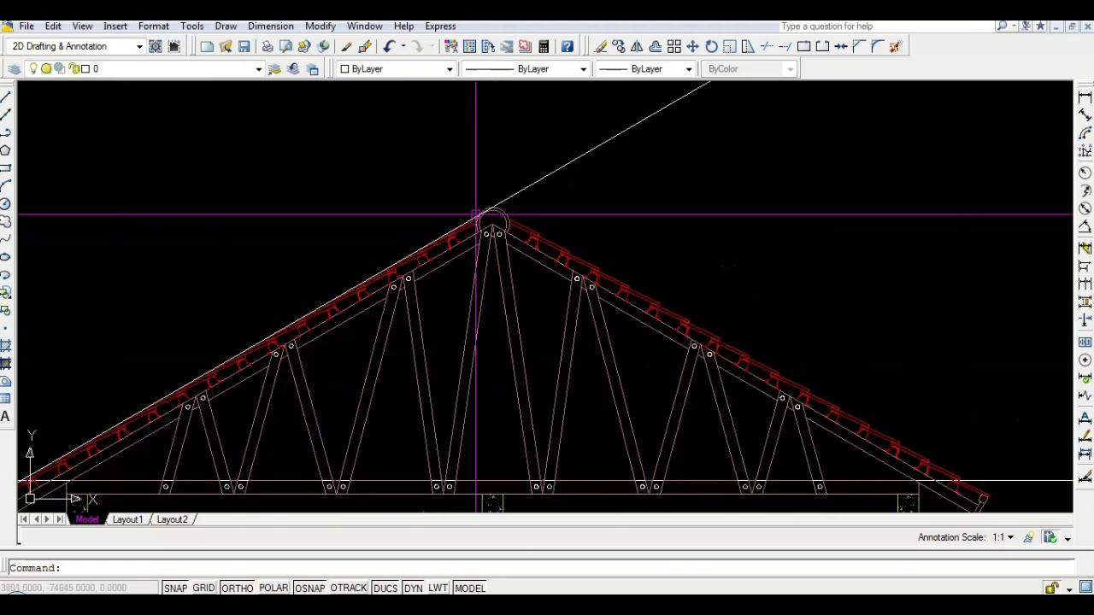
click(512, 152)
key(Return)
scroll(492, 205, up, 5)
key(Return)
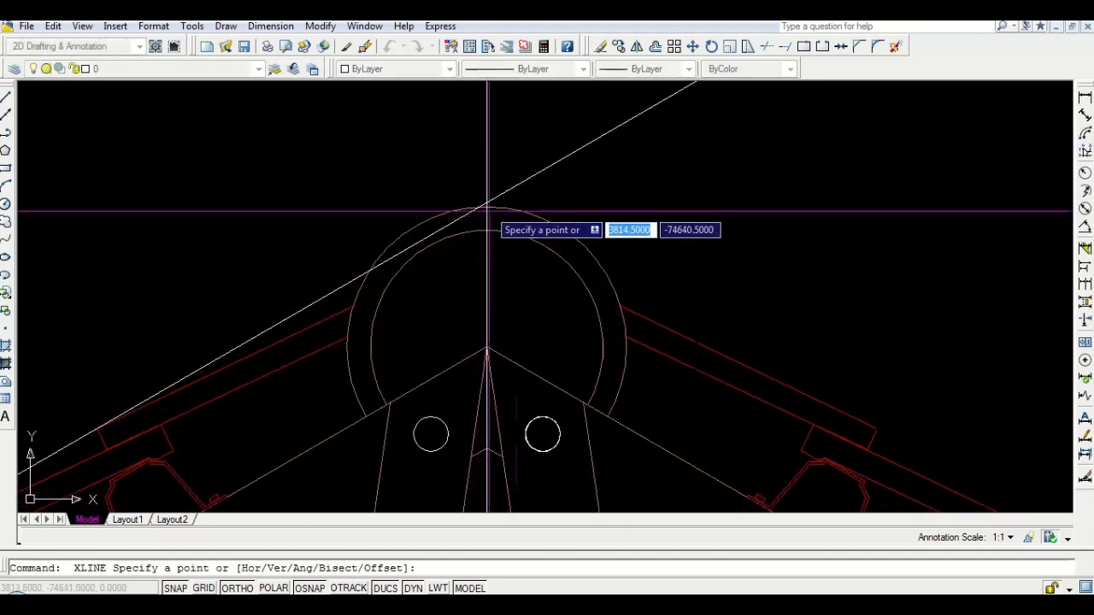
click(487, 207)
click(650, 229)
key(Return)
Move the horizontal construction line straight up about 5 units above the ridge cap
click(653, 201)
click(640, 219)
text(M)
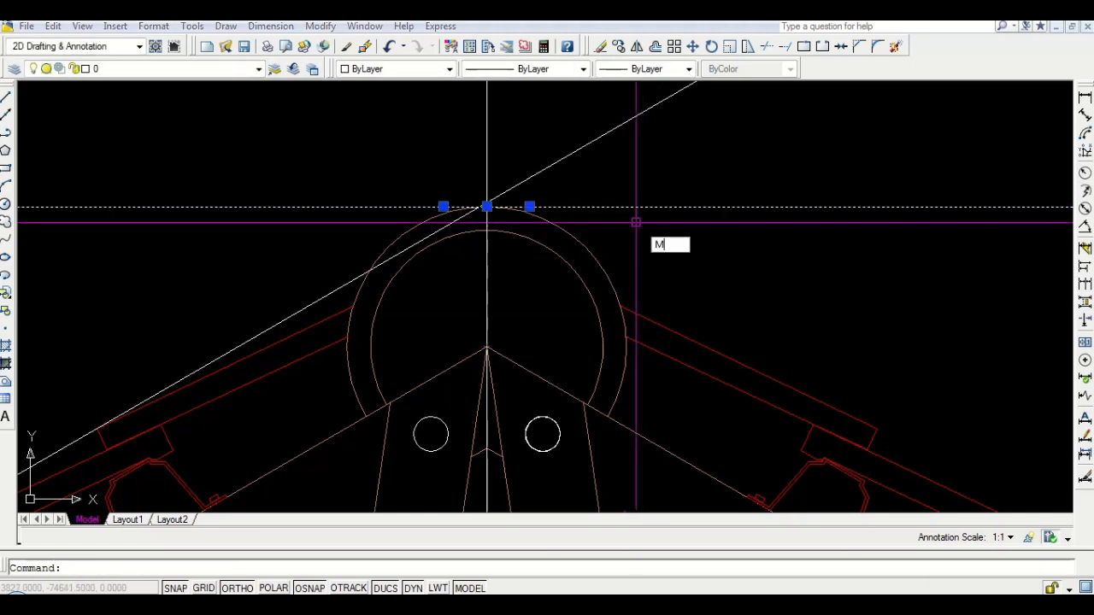
key(Return)
click(706, 276)
click(706, 217)
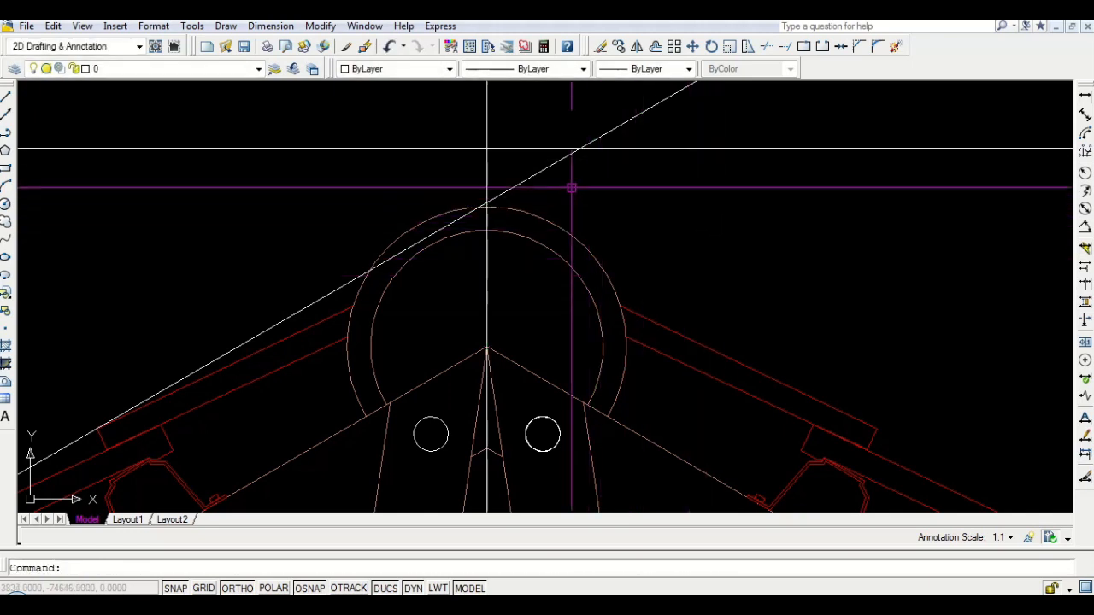
click(547, 169)
text(m)
key(Return)
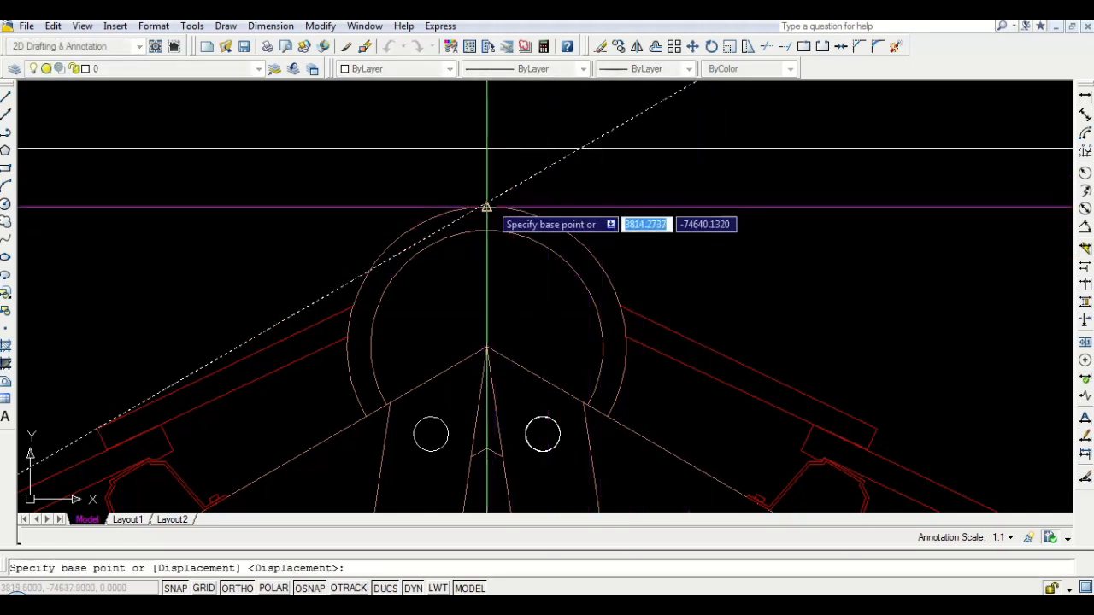
scroll(486, 207, down, 4)
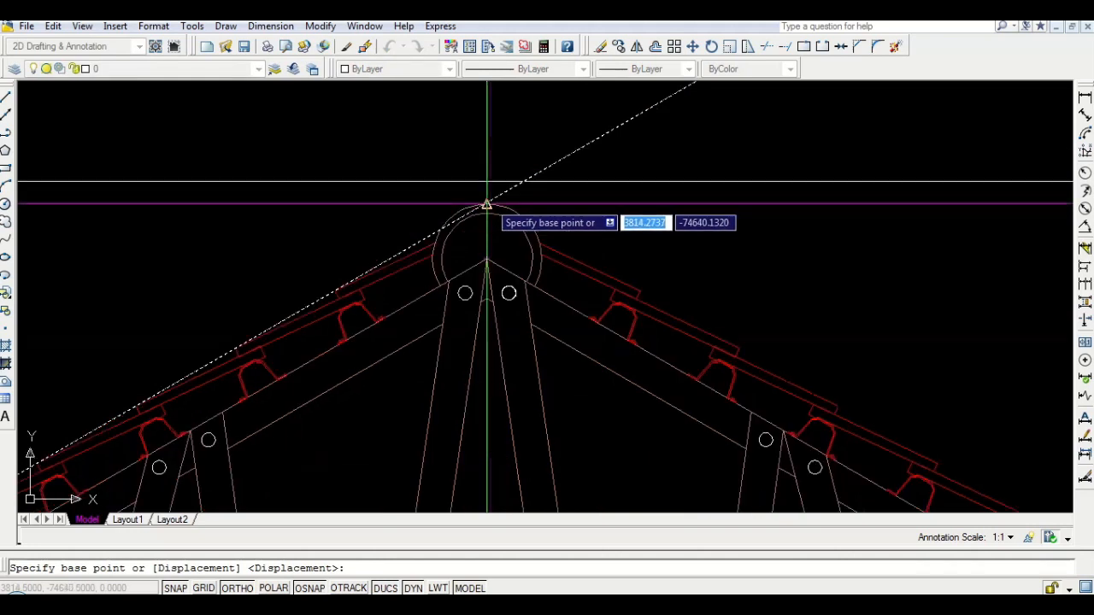
click(550, 164)
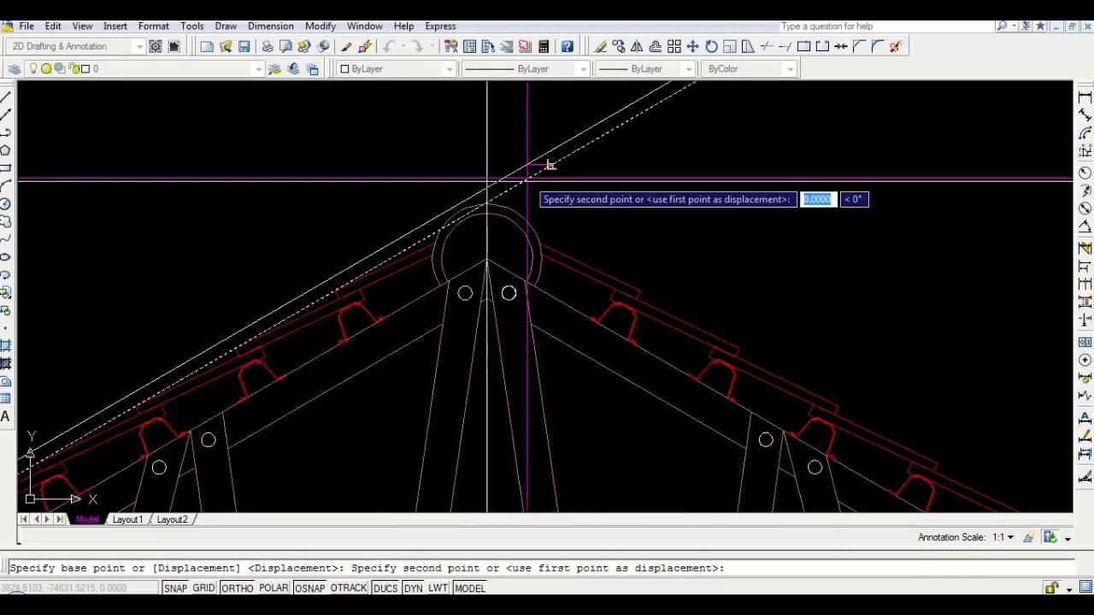
key(Escape)
Move the sloped construction line so it passes through the intersection of the raised horizontal line and the vertical ridge line
click(550, 164)
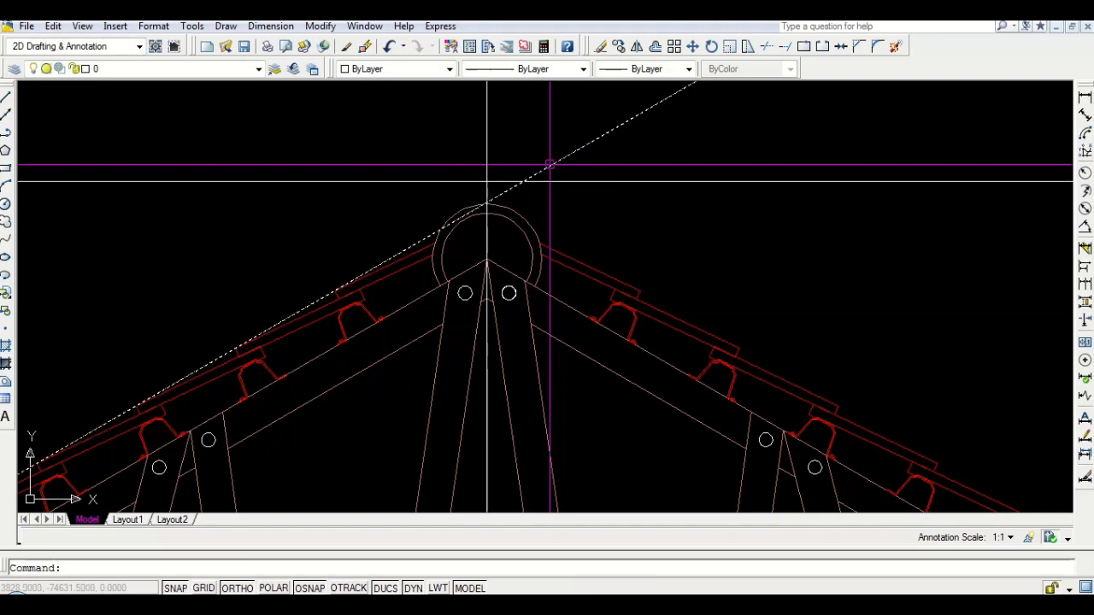
key(Return)
click(549, 164)
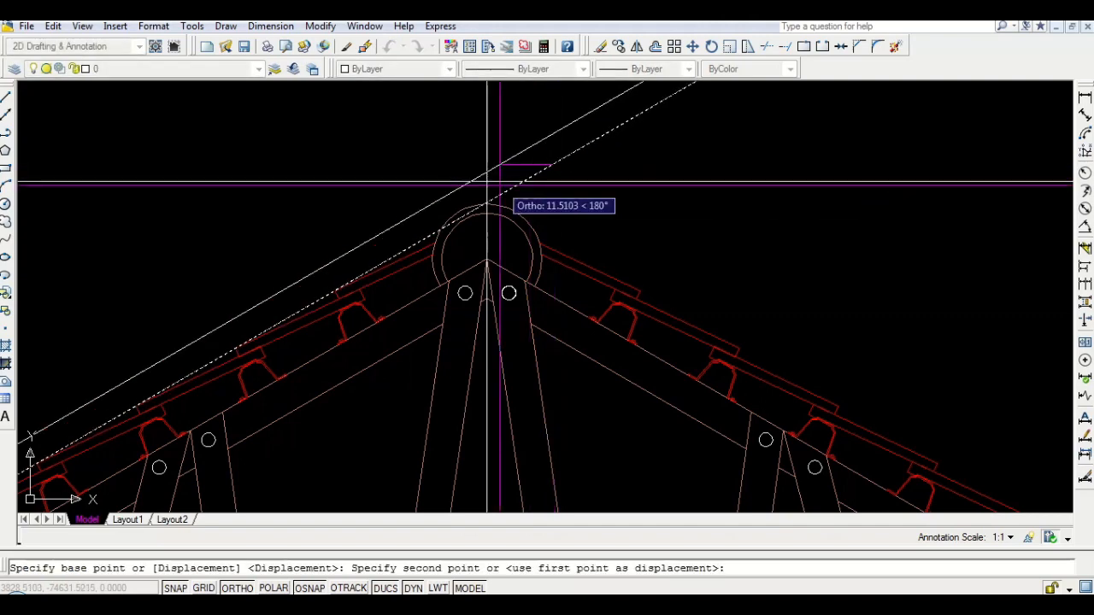
click(486, 182)
click(509, 134)
click(387, 148)
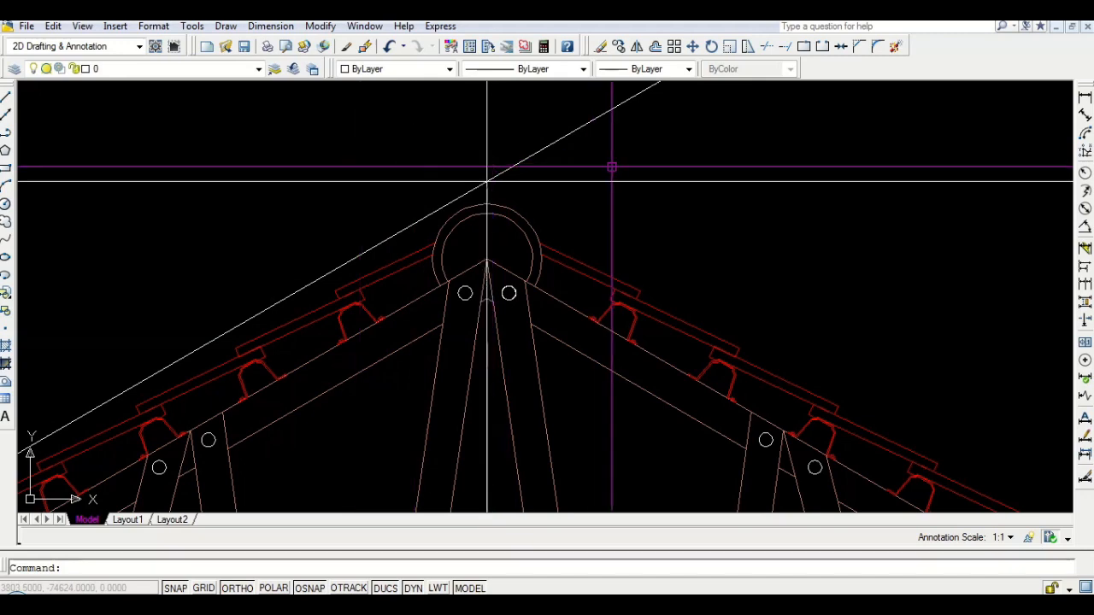
Mirror the sloped construction line about the vertical ridge line onto the right roof slope, keeping the original
click(571, 132)
text(mi)
key(Return)
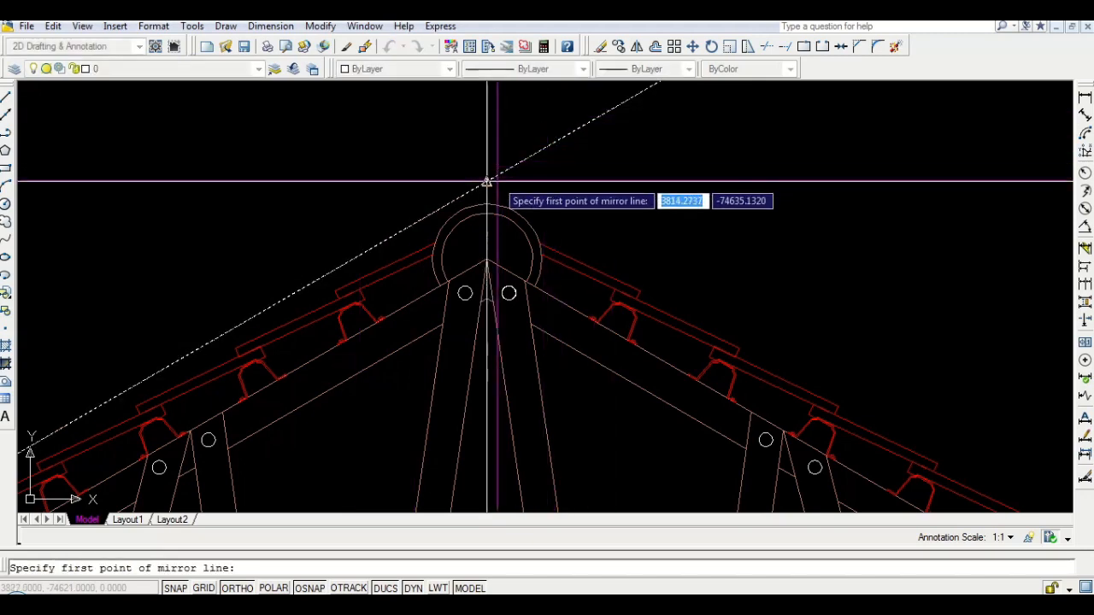
click(488, 182)
click(491, 141)
key(Return)
Erase the horizontal and vertical construction lines at the ridge
click(462, 131)
click(551, 156)
click(537, 209)
key(Delete)
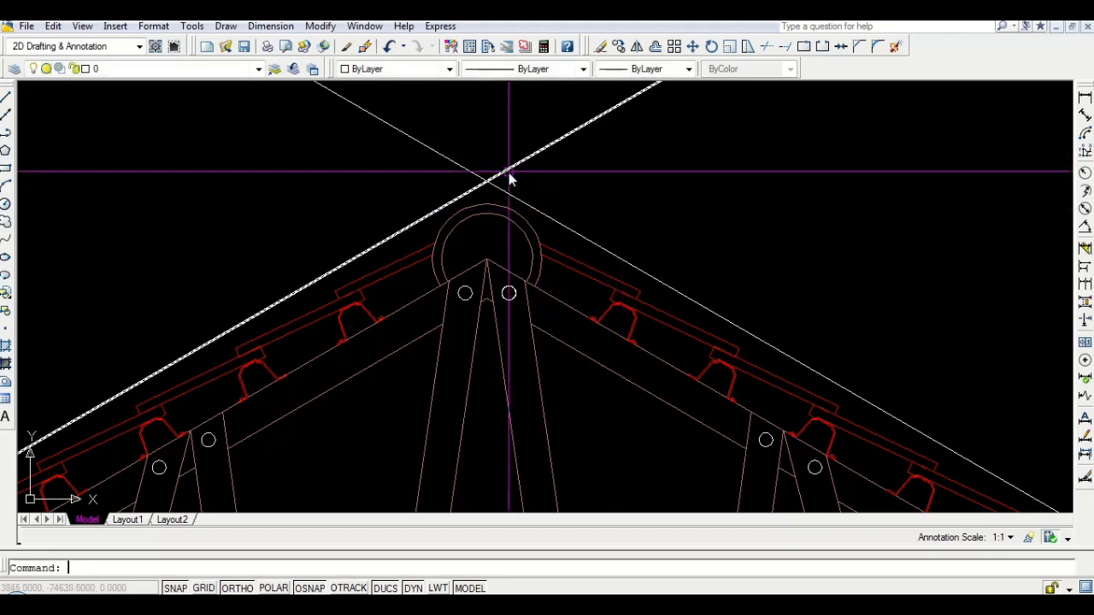
click(678, 168)
key(Escape)
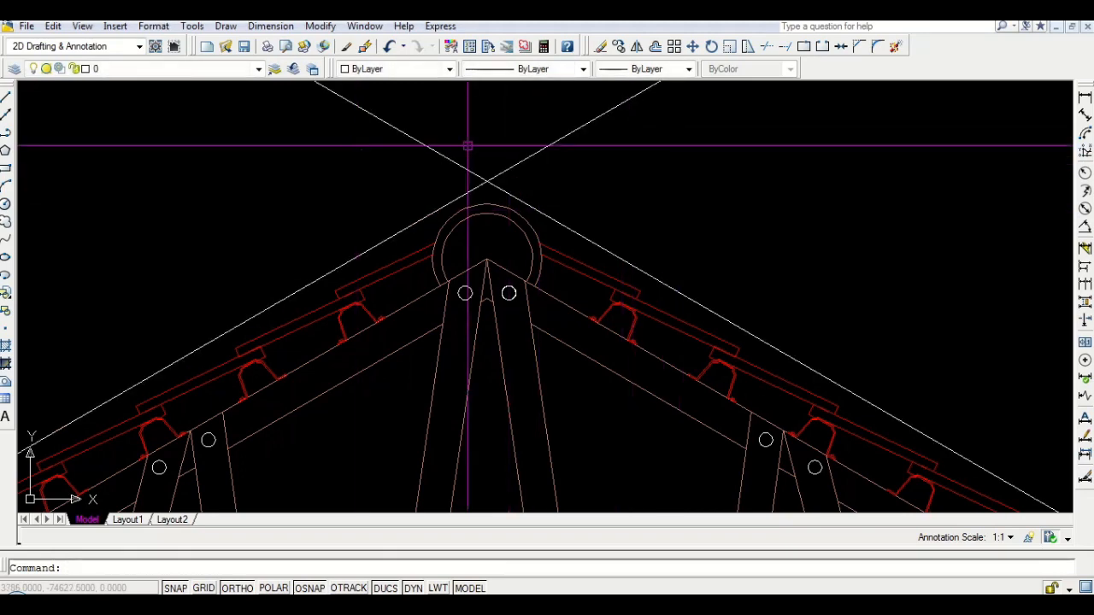
Trim the ends of both sloped roof lines that cross beyond the ridge intersection
text(tr)
key(Return)
key(Return)
click(571, 123)
click(405, 159)
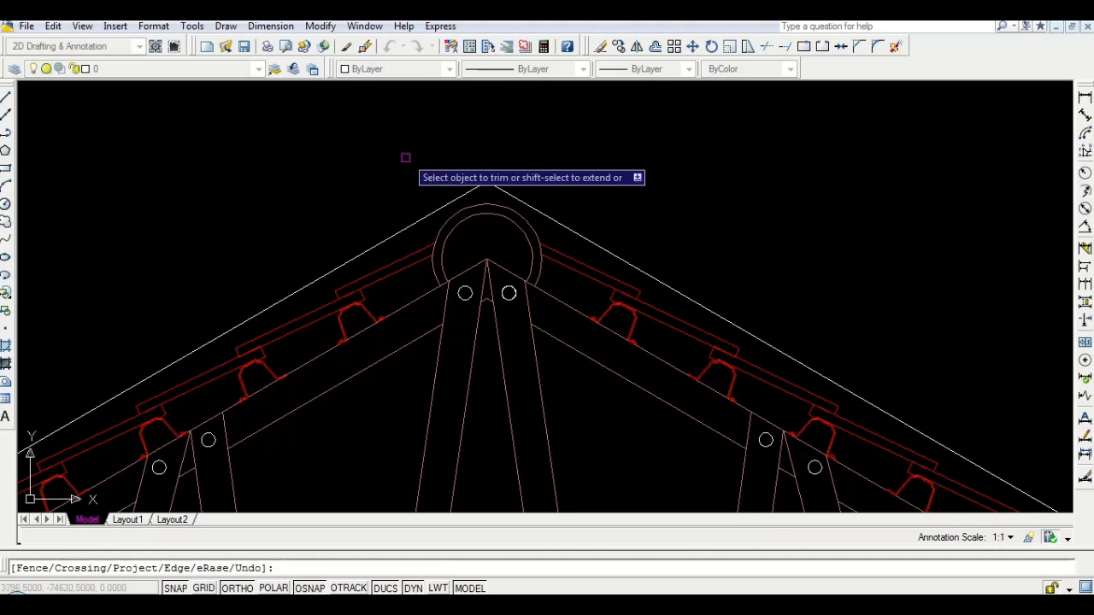
Extend the sloping fascia line at the left eave up to the outer roof line
scroll(504, 140, down, 6)
scroll(505, 139, down, 2)
scroll(282, 291, up, 8)
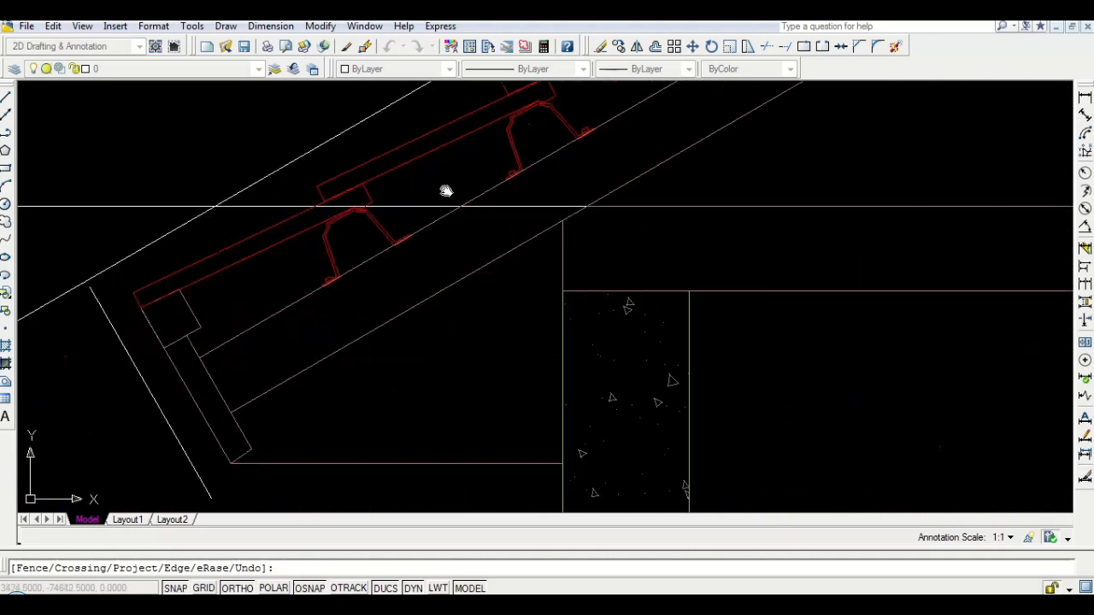
key(Escape)
text(ex)
key(Return)
key(Return)
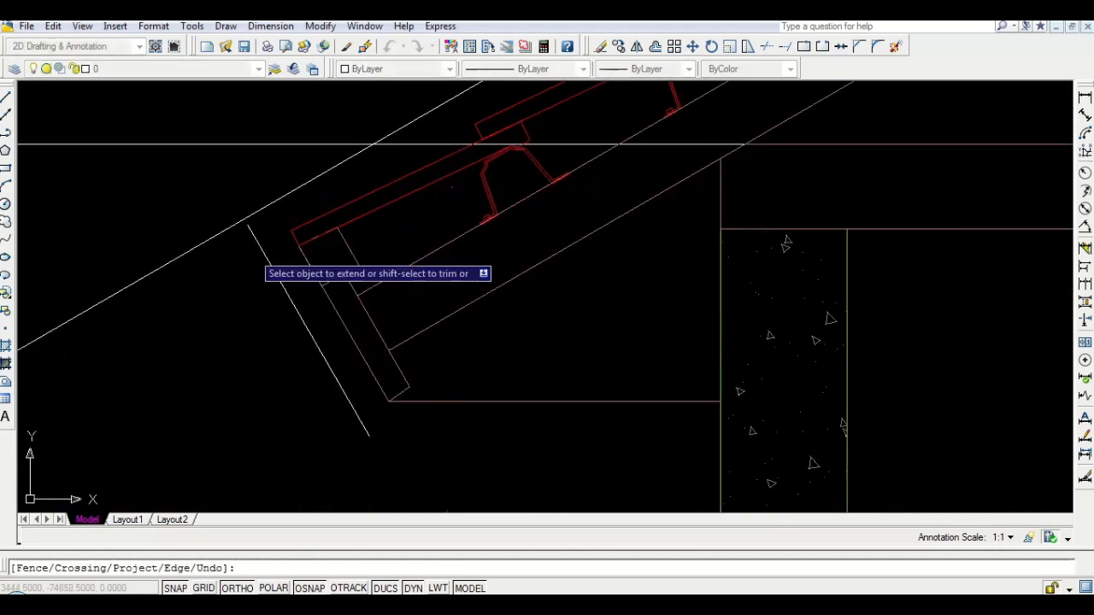
key(Escape)
Trim the left outer roof line where it projects beyond the eave's fascia line
text(tr)
key(Return)
key(Return)
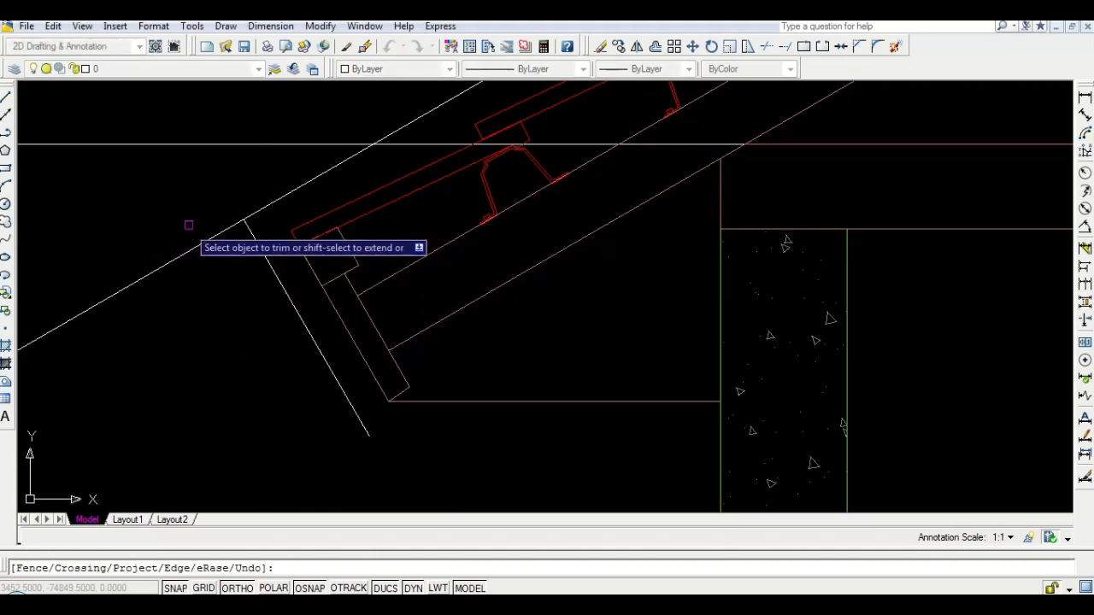
click(146, 311)
key(Escape)
Draw a horizontal line from the lower end of the left eave's fascia line outward past the detached left wall
scroll(246, 349, down, 4)
middle_drag(264, 351, 385, 265)
text(l)
key(Return)
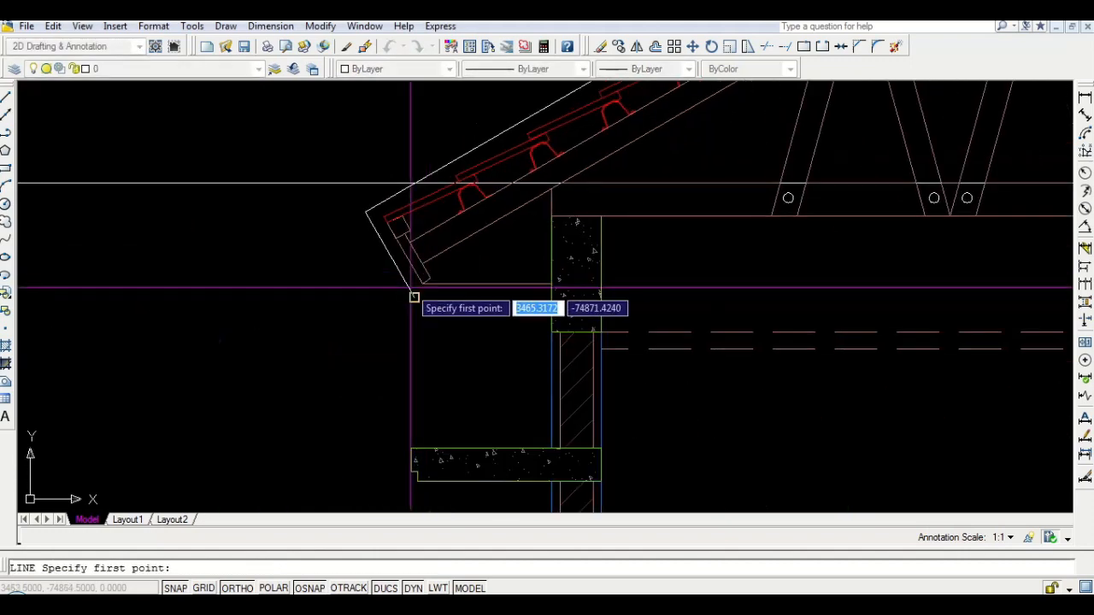
click(420, 284)
scroll(405, 310, down, 3)
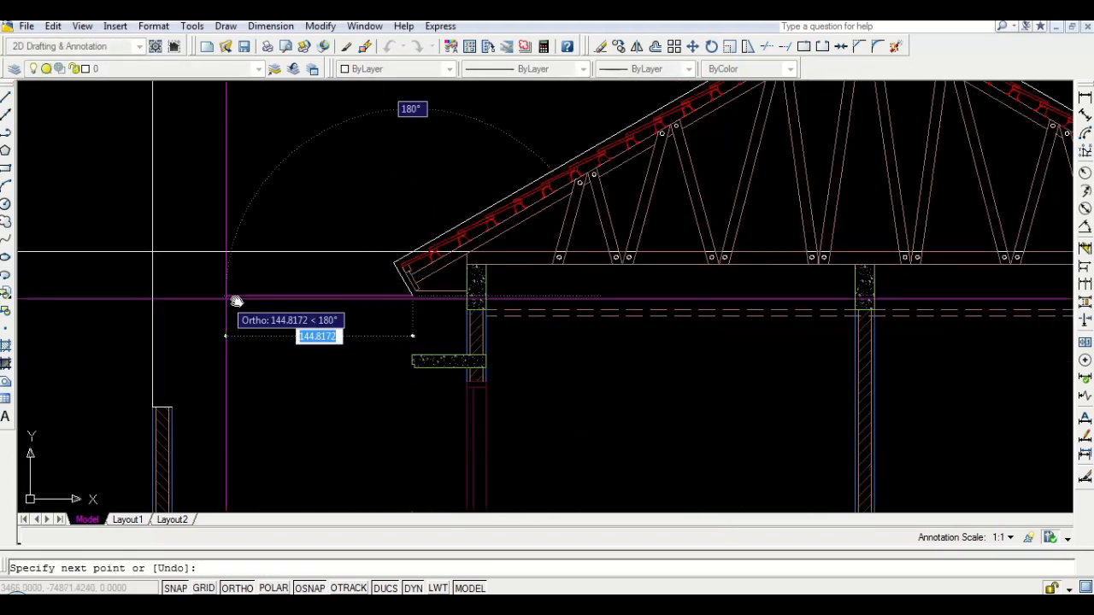
scroll(225, 298, up, 1)
click(218, 263)
key(Return)
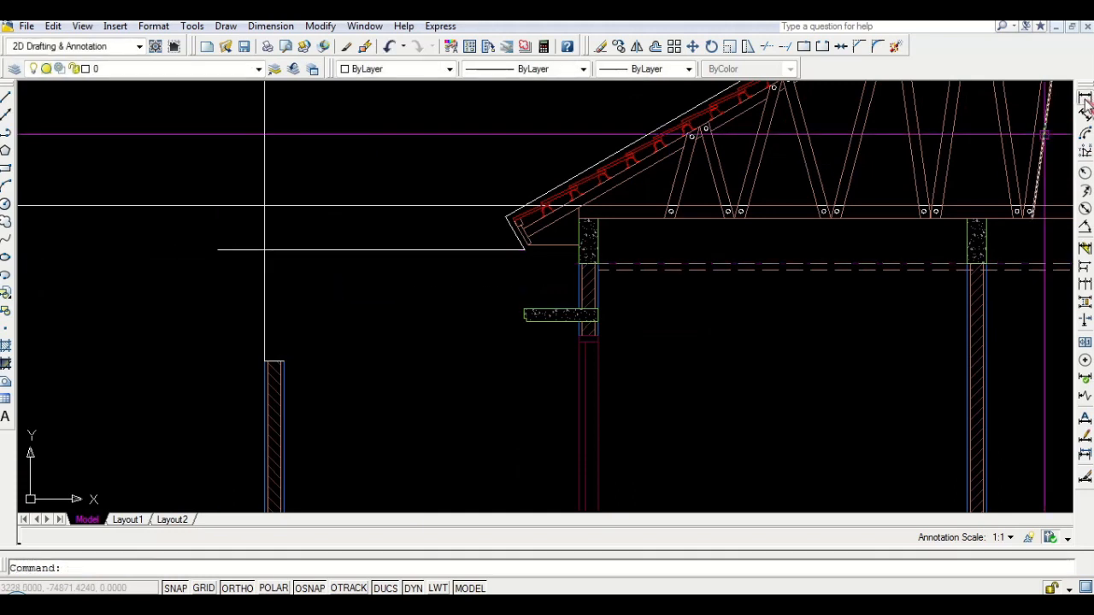
Measure the height from the new horizontal eave line down to the ground line, using a temporary dimension
click(1085, 98)
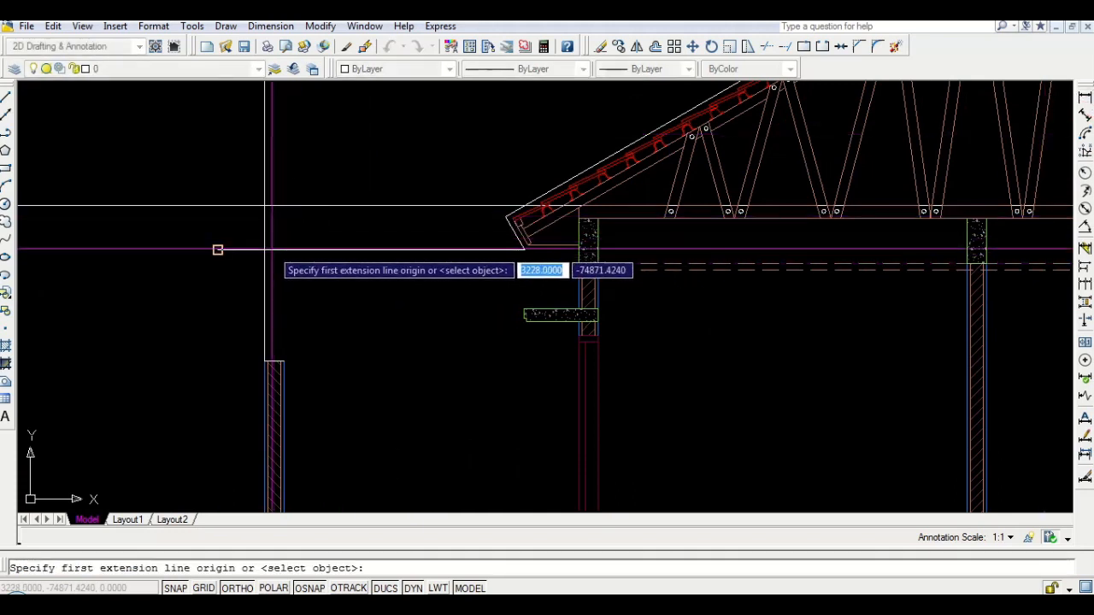
scroll(251, 376, down, 4)
scroll(271, 393, up, 6)
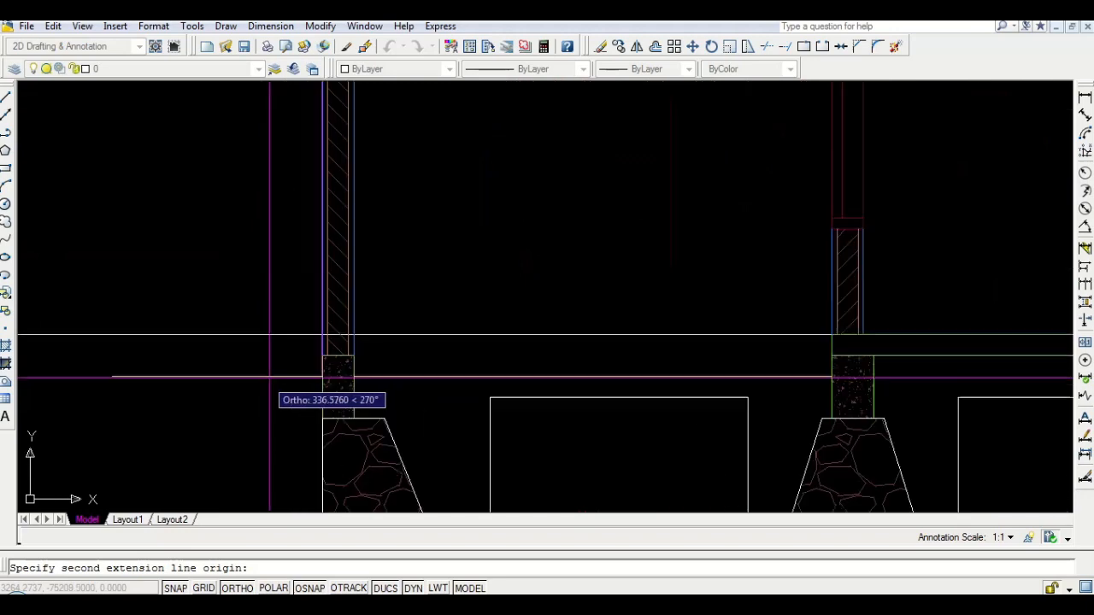
click(321, 376)
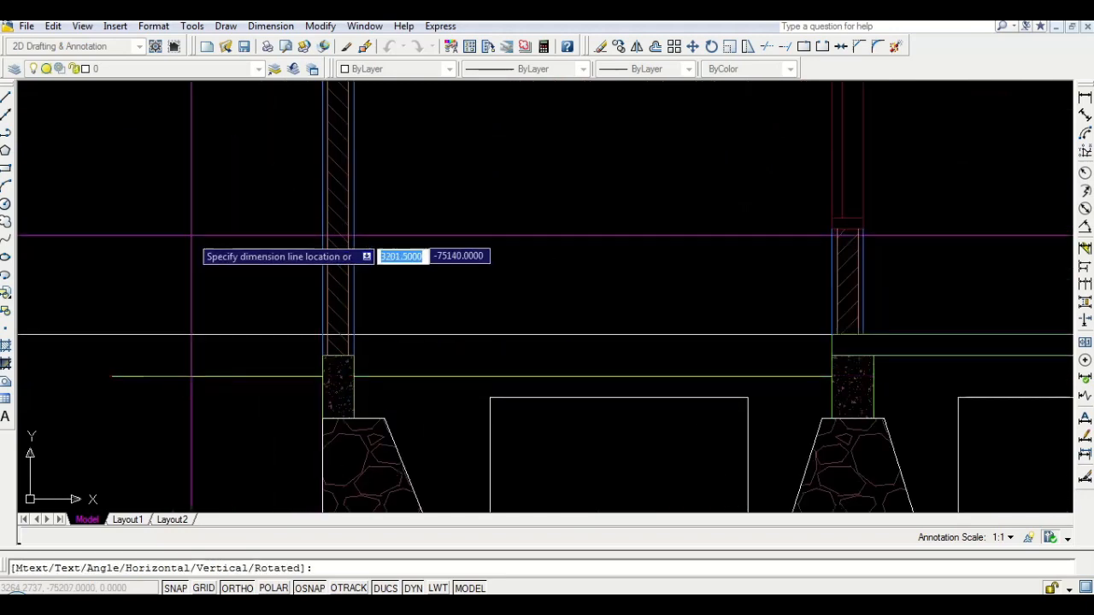
click(222, 235)
scroll(216, 296, down, 2)
middle_drag(325, 127, 299, 323)
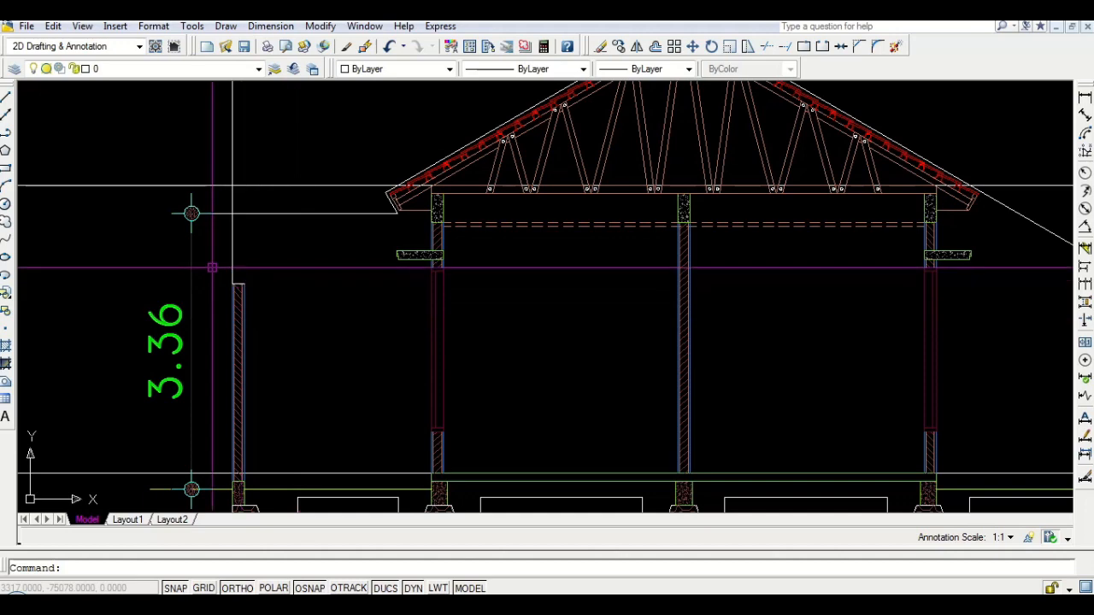
click(167, 352)
key(Delete)
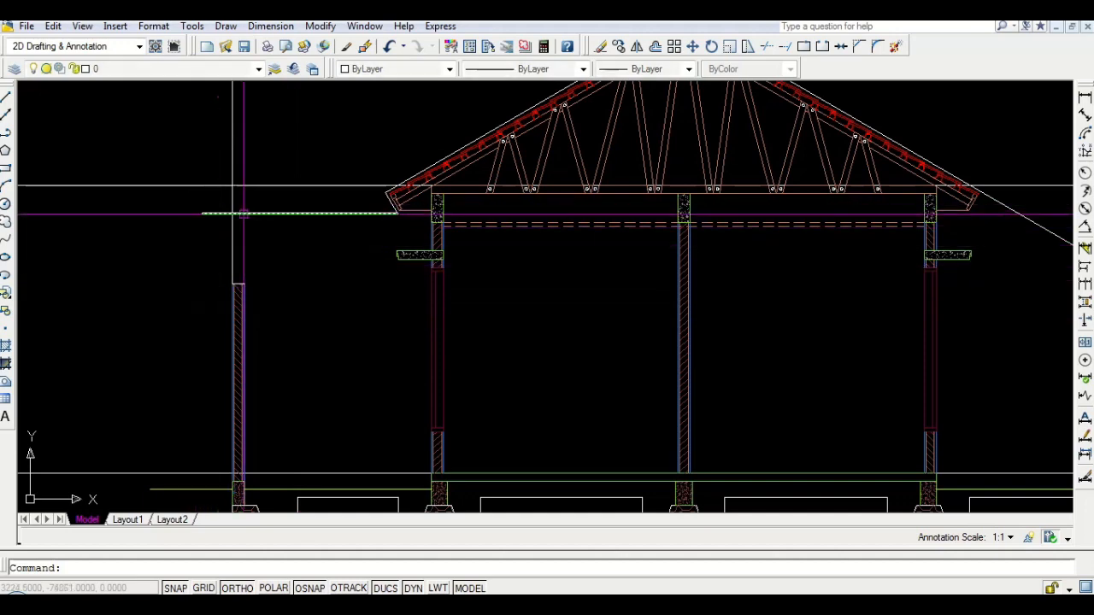
Extend the horizontal eave line inward to the outer face of the house's left wall
scroll(250, 214, up, 5)
text(ex)
key(Return)
key(Return)
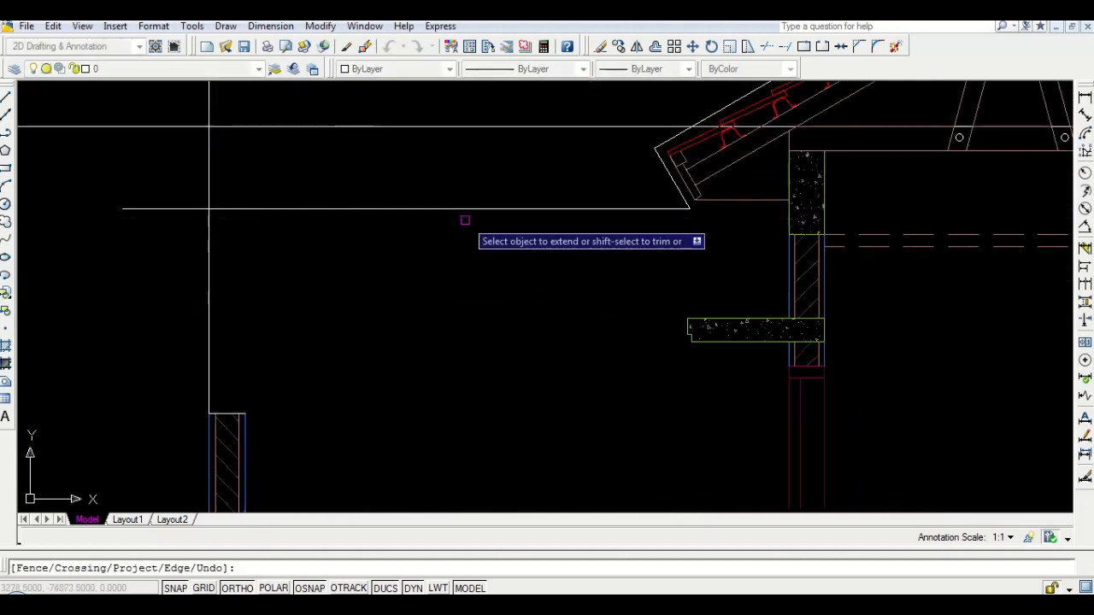
key(Escape)
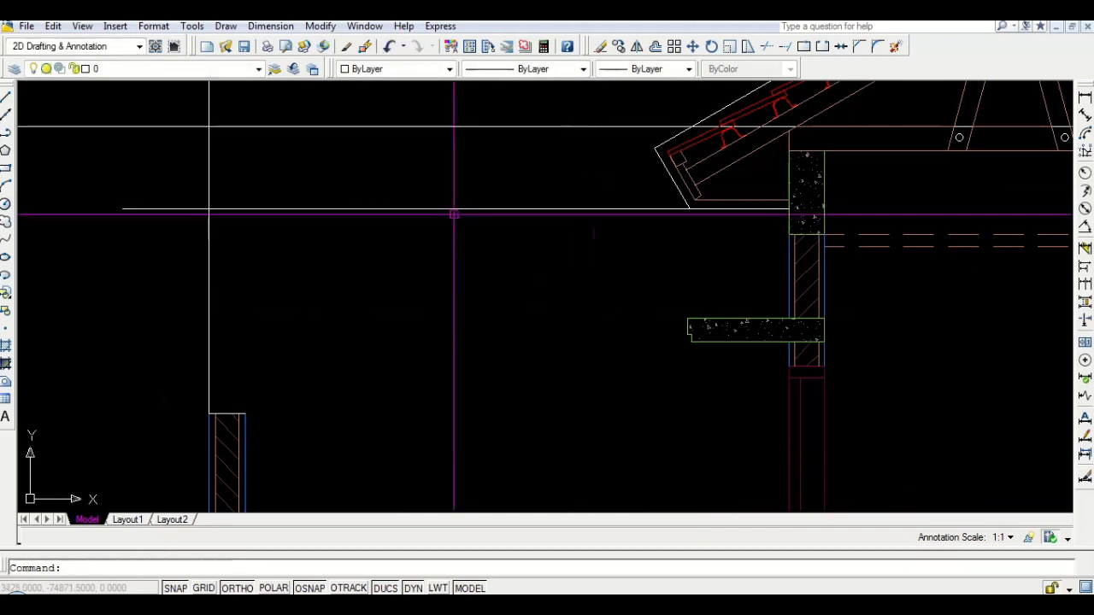
Move the extended horizontal line straight down by 6 units
click(447, 208)
text(M)
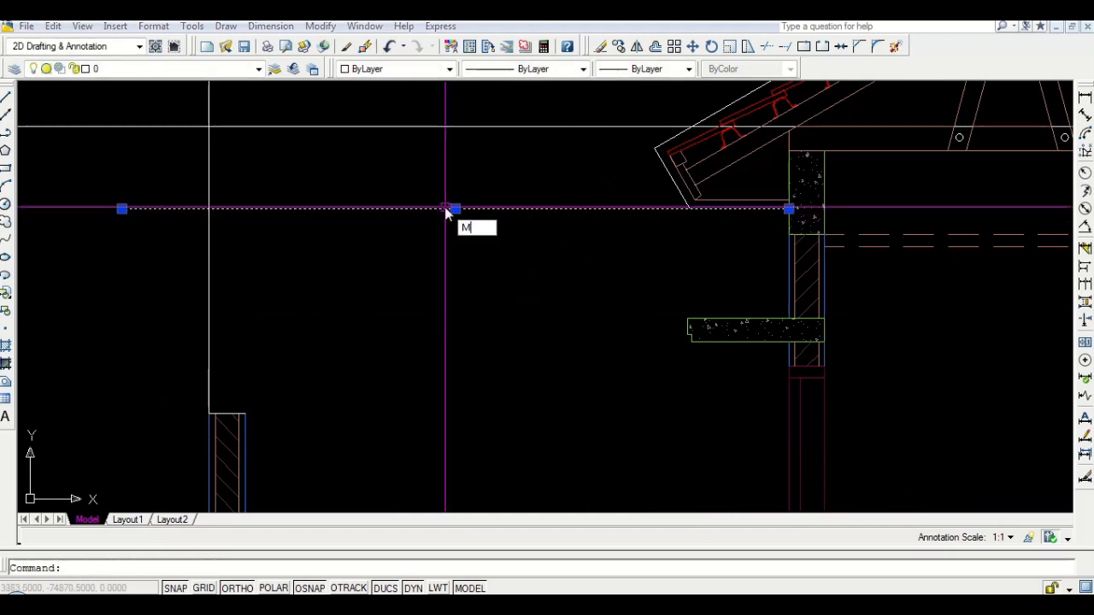
key(Return)
click(445, 214)
text(6)
key(Return)
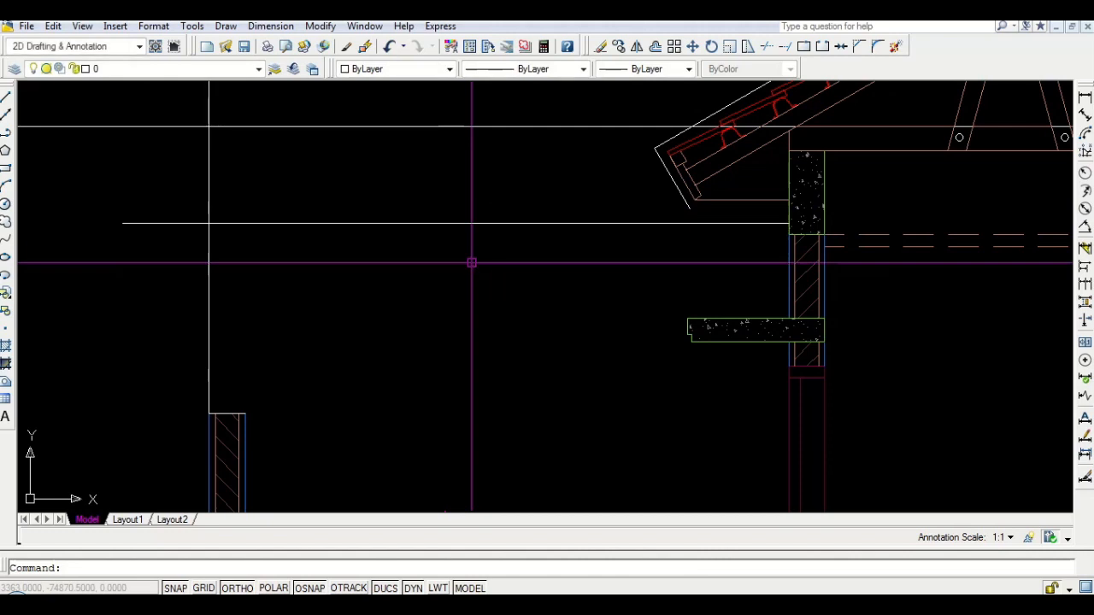
Draw a horizontal line about 41 units long from the fascia line's lower end to the house wall's outer face
text(l)
key(Return)
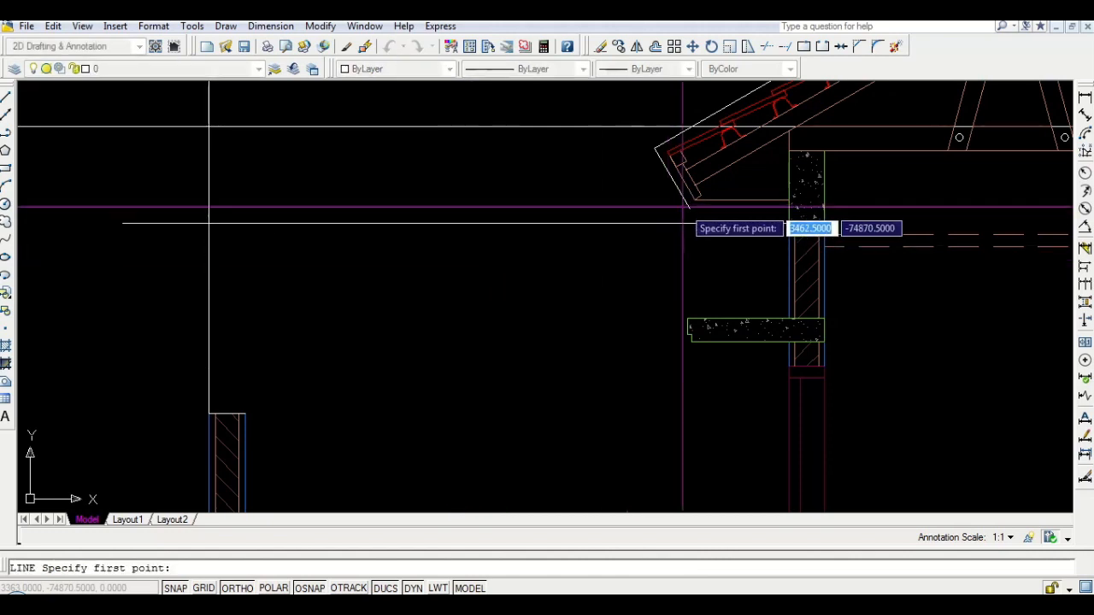
click(690, 207)
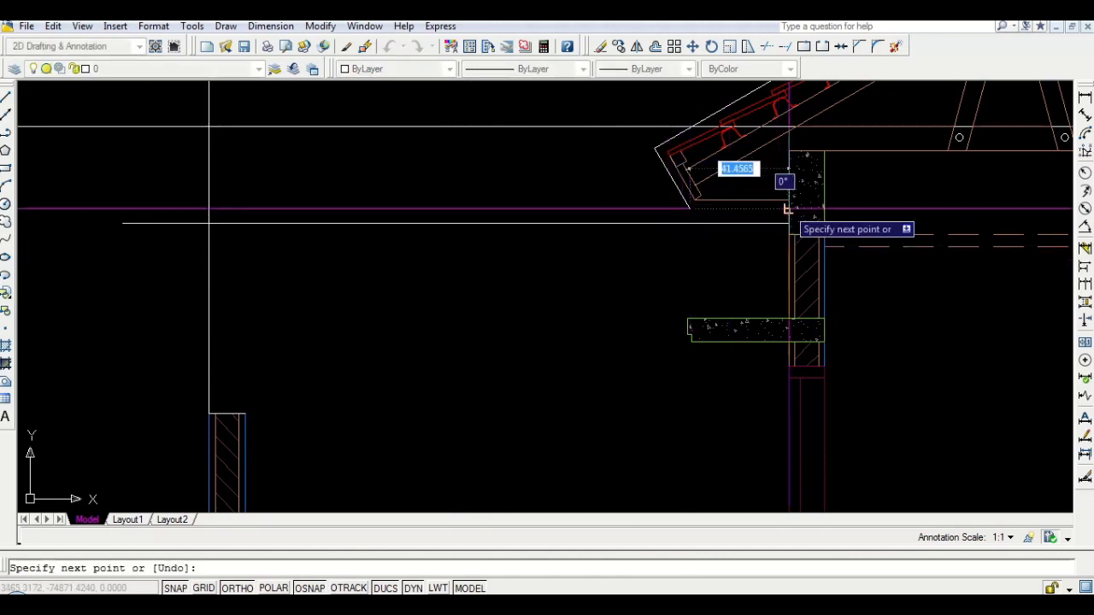
click(787, 208)
key(Return)
Erase the long vertical construction line rising from the detached left wall
middle_drag(245, 249, 350, 216)
click(354, 158)
click(261, 157)
key(Delete)
Draw vertical lines from both top corners of the detached left wall up past the horizontal line
text(l)
key(Return)
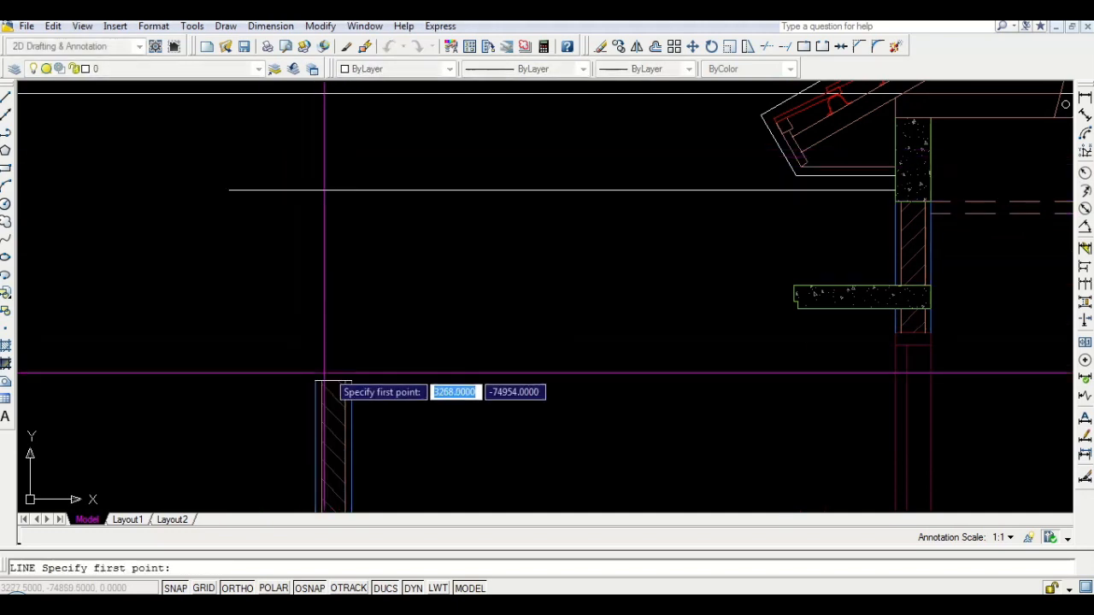
click(316, 380)
click(348, 168)
key(Return)
key(Return)
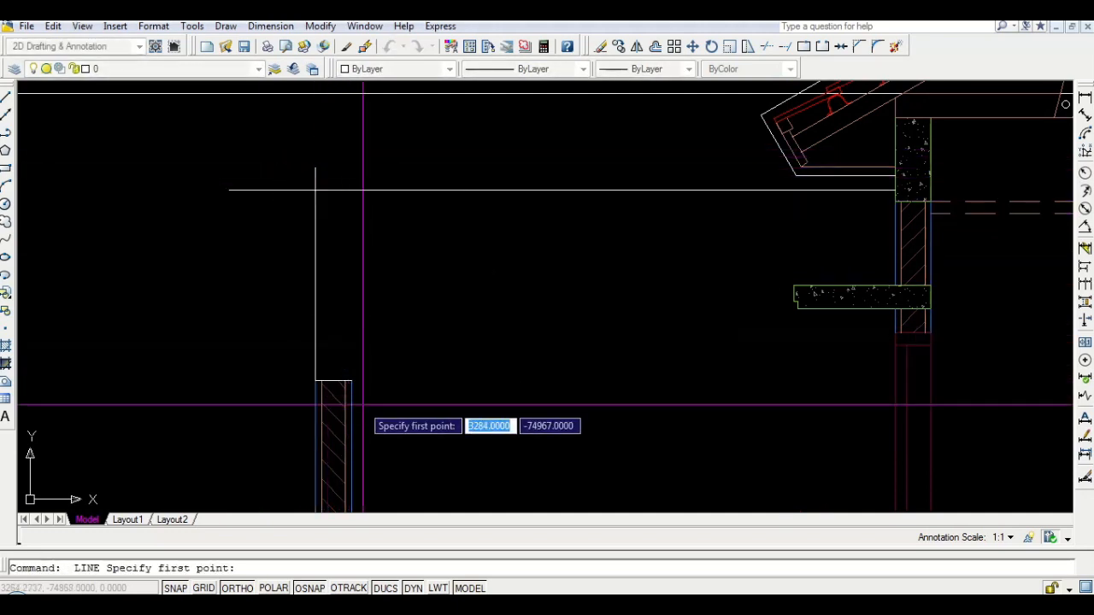
click(351, 380)
click(351, 177)
key(Return)
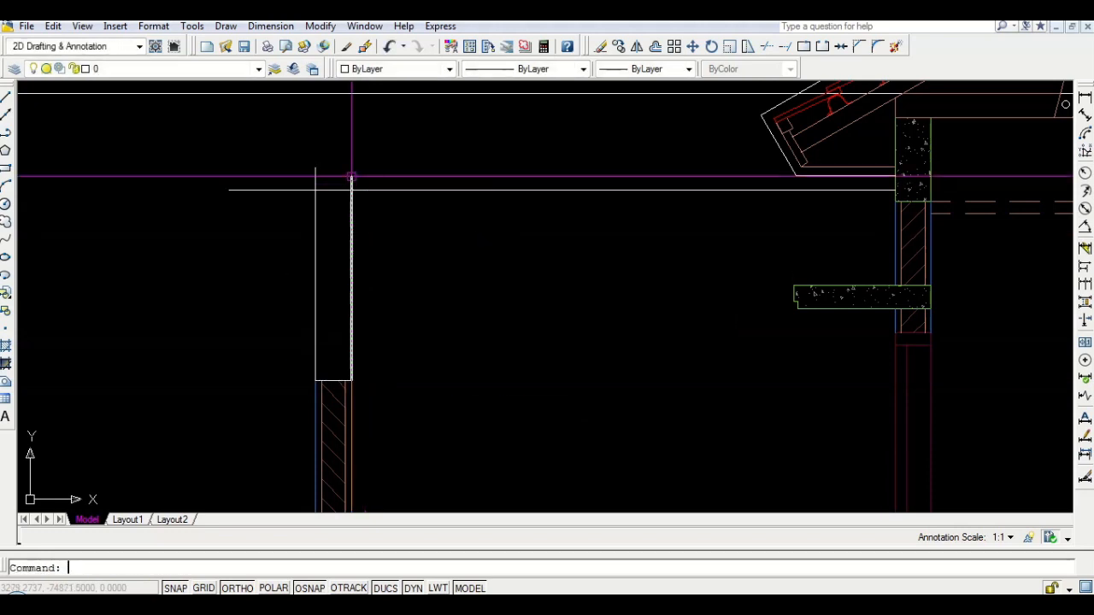
Trim the vertical lines above the horizontal line and the horizontal line's overhang beyond the detached wall
text(tr)
key(Return)
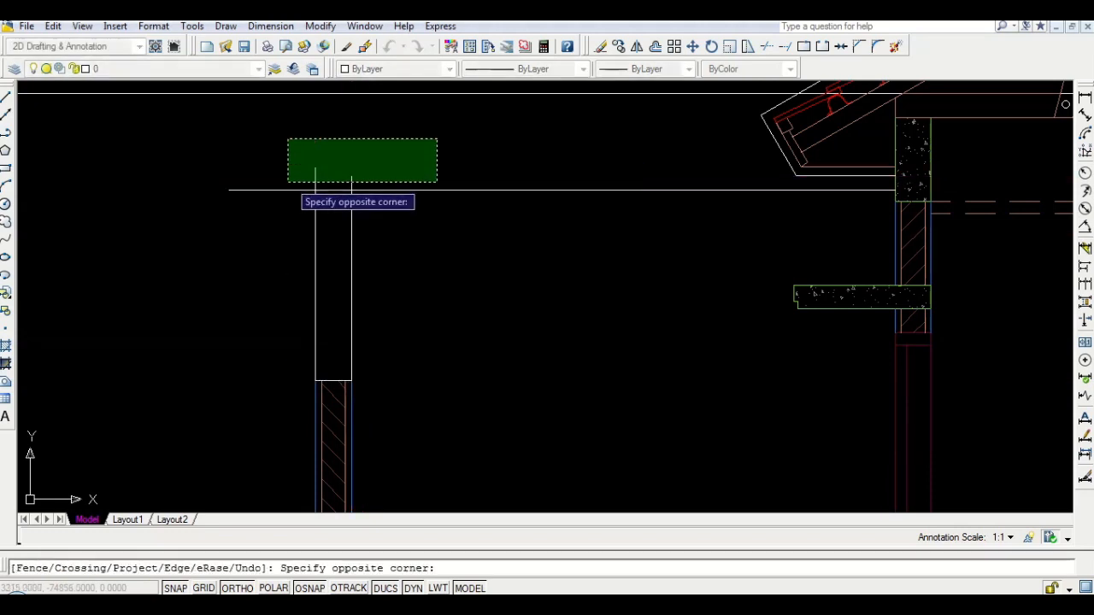
click(288, 182)
click(281, 163)
click(263, 224)
key(Return)
Draw three short horizontal lines outward from the upper, middle and lower corners of the left canopy slab's end
middle_drag(701, 305, 704, 305)
text(l)
key(Return)
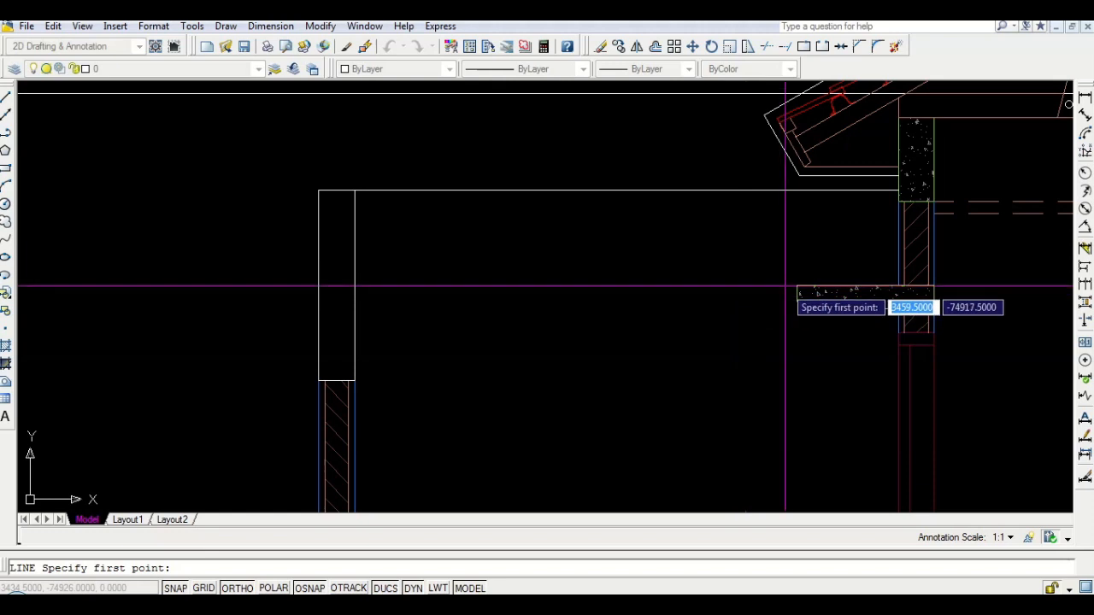
click(797, 285)
click(700, 286)
key(Return)
key(Return)
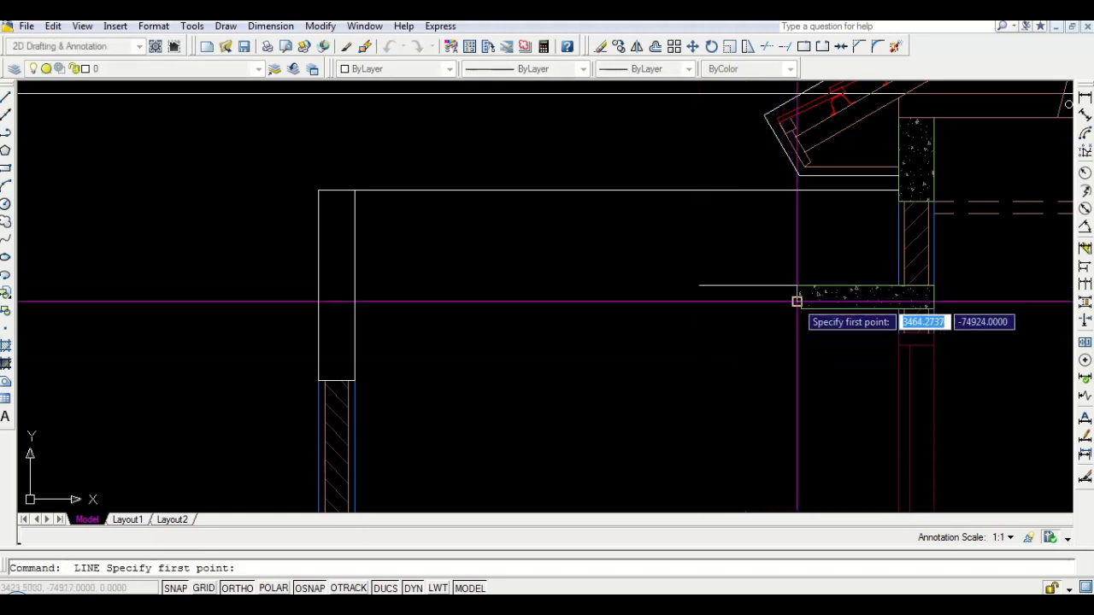
click(799, 301)
click(732, 300)
key(Return)
key(Return)
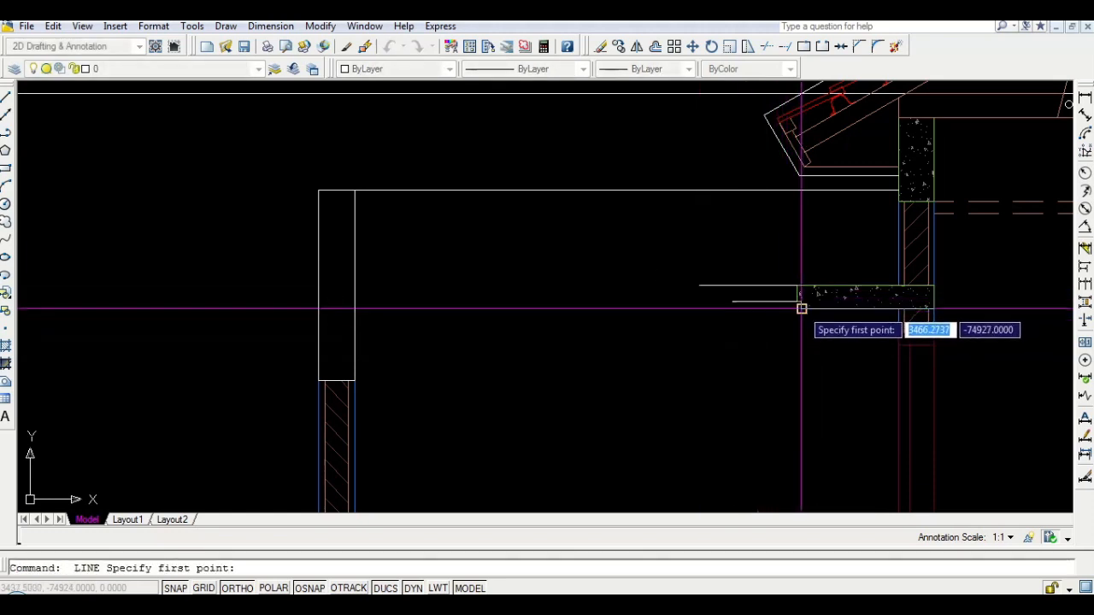
click(802, 307)
click(740, 306)
key(Return)
Extend the three canopy lines to the inner vertical line above the detached left wall
text(E)
key(Return)
key(Return)
click(712, 285)
click(742, 308)
key(Return)
Try erasing the horizontal floor-level line between the left walls, and undo the erasure
scroll(481, 239, down, 4)
scroll(493, 317, up, 2)
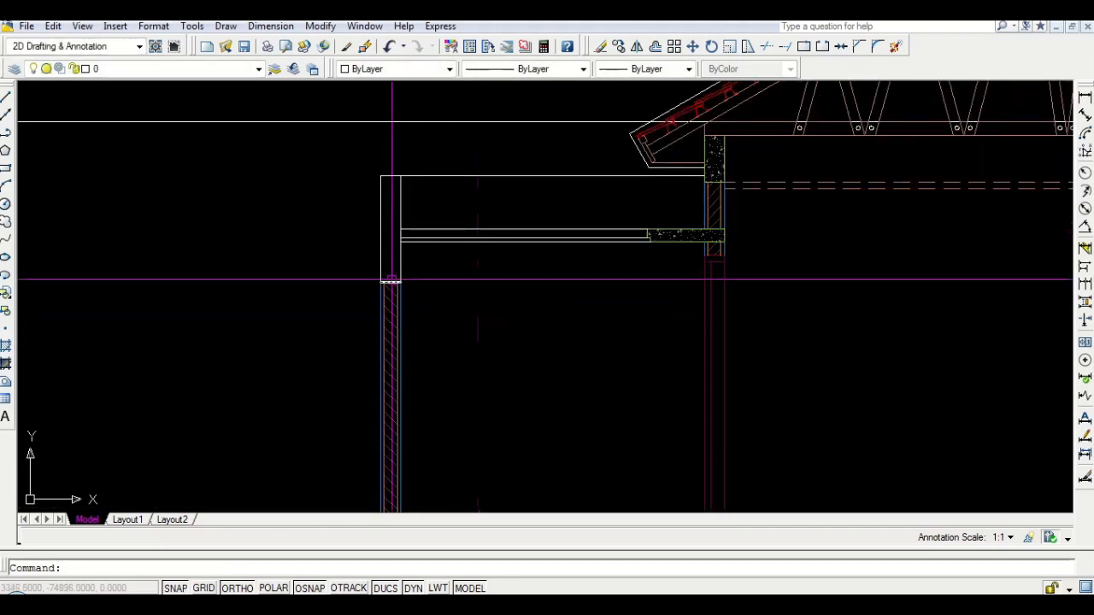
middle_drag(489, 340, 475, 175)
middle_drag(600, 364, 610, 268)
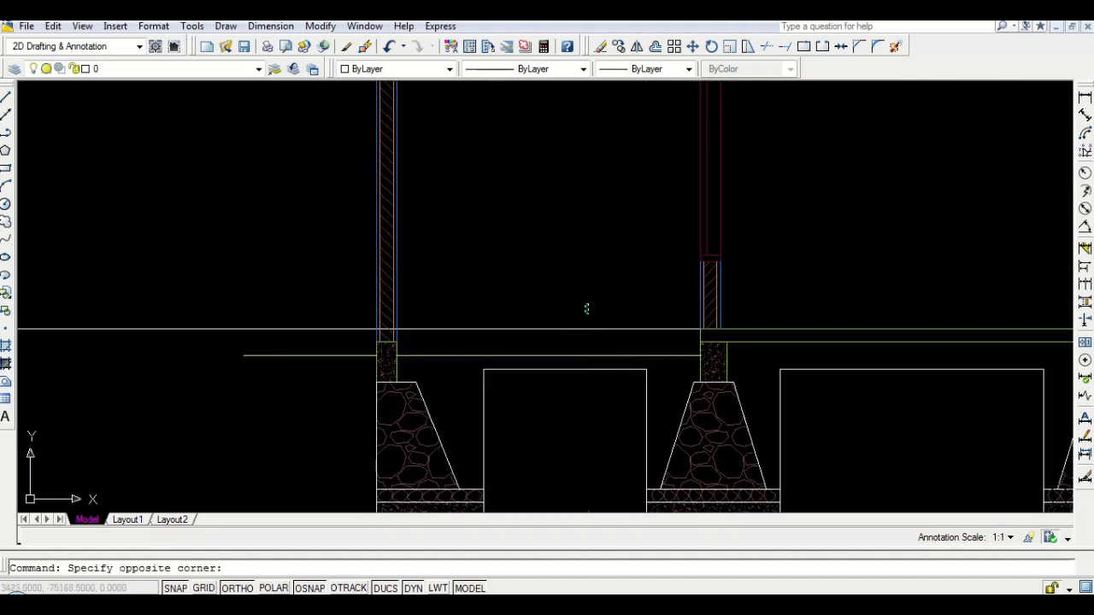
click(568, 335)
key(Delete)
key(ctrl+z)
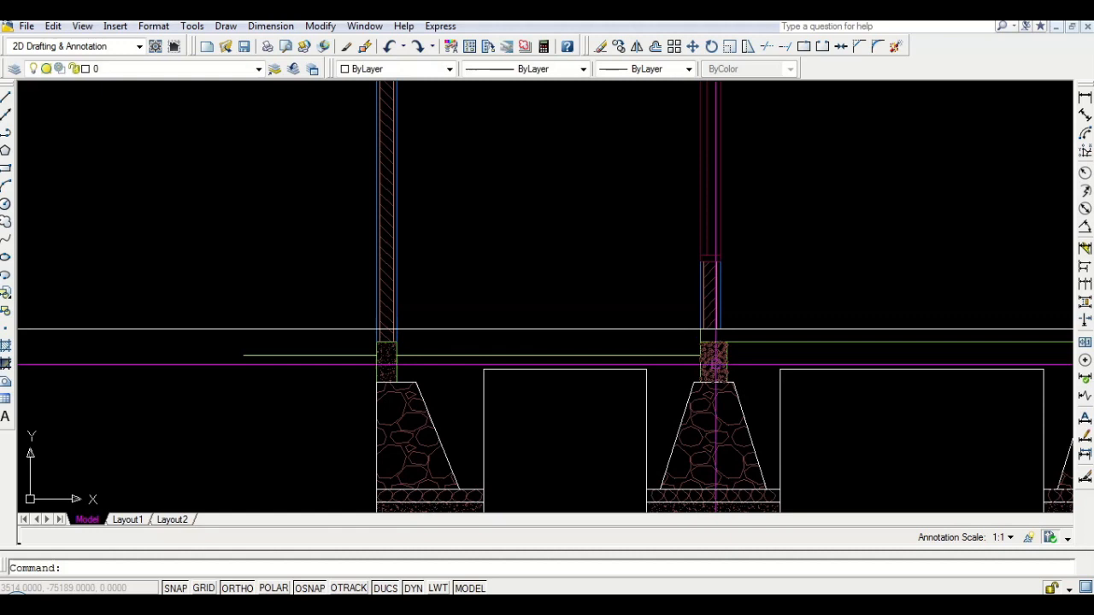
Draw a horizontal line just below floor level between the house's left wall and the detached wall
text(l)
key(Return)
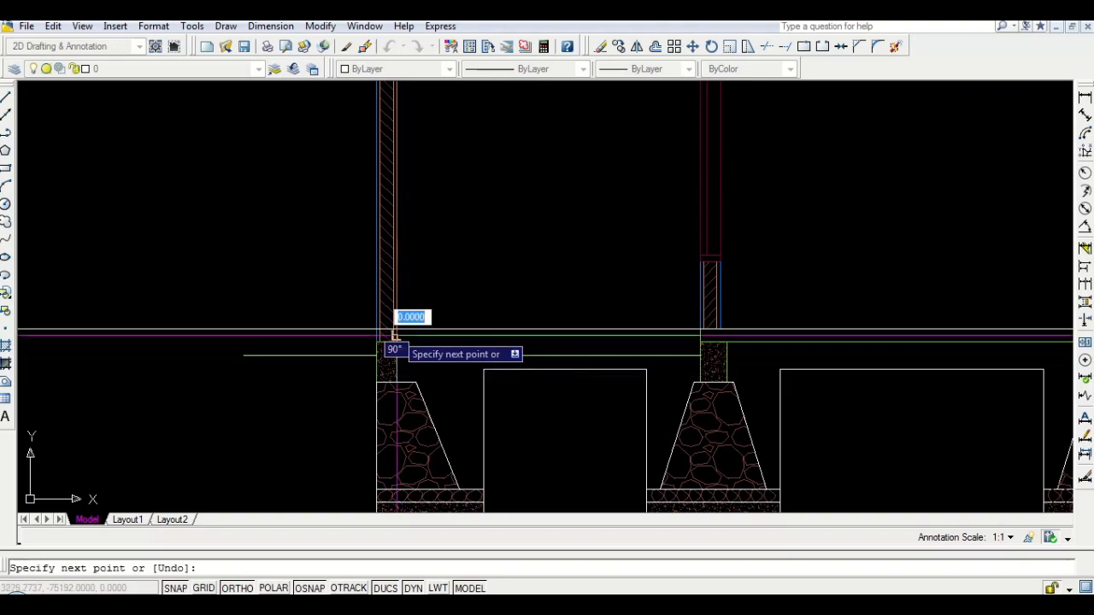
key(Escape)
Copy the double window and the small single window from the TAMPAK DEPAN elevation to the empty area below the new section
scroll(513, 310, down, 4)
scroll(627, 286, up, 1)
mouse_move(491, 283)
middle_down()
mouse_move(340, 317)
mouse_move(53, 319)
middle_up()
scroll(218, 309, down, 2)
scroll(669, 171, up, 6)
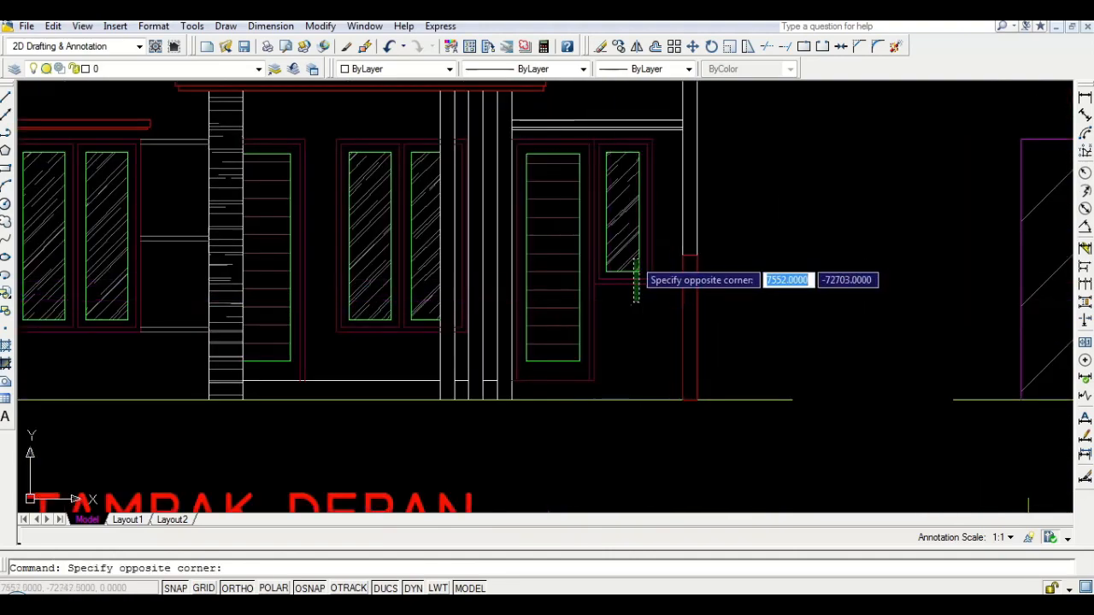
click(637, 260)
middle_drag(149, 283, 403, 282)
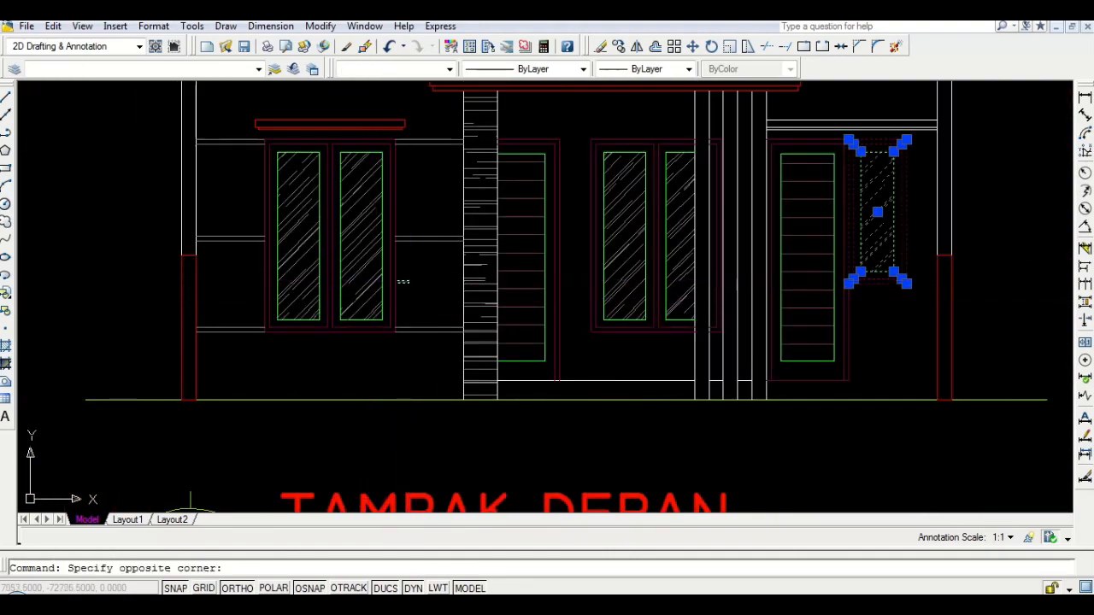
scroll(471, 256, down, 4)
text(co)
key(Return)
click(471, 256)
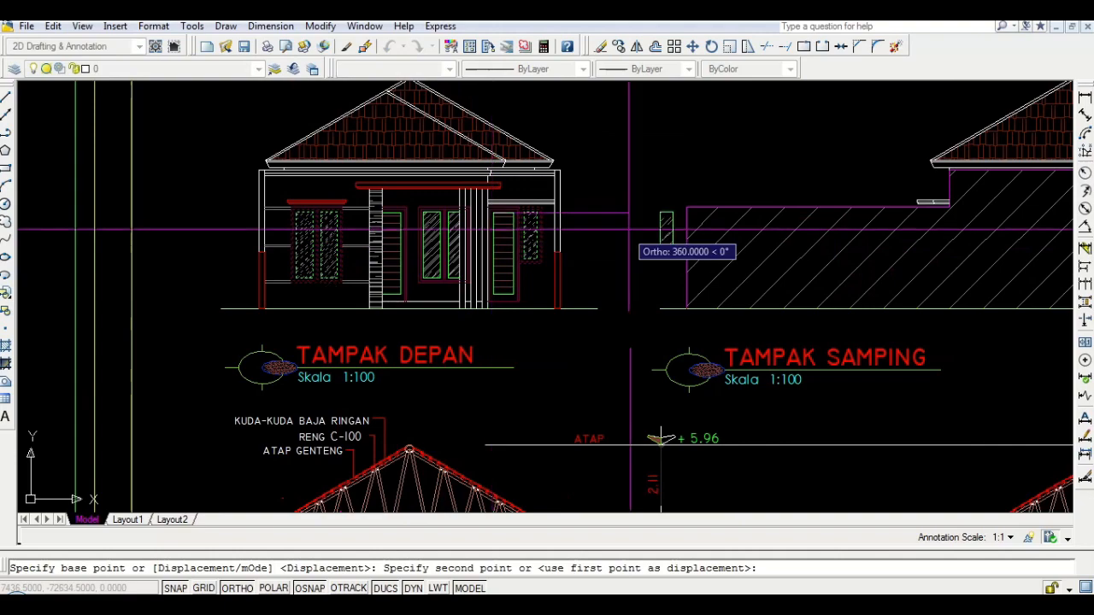
scroll(329, 461, down, 4)
scroll(257, 427, up, 6)
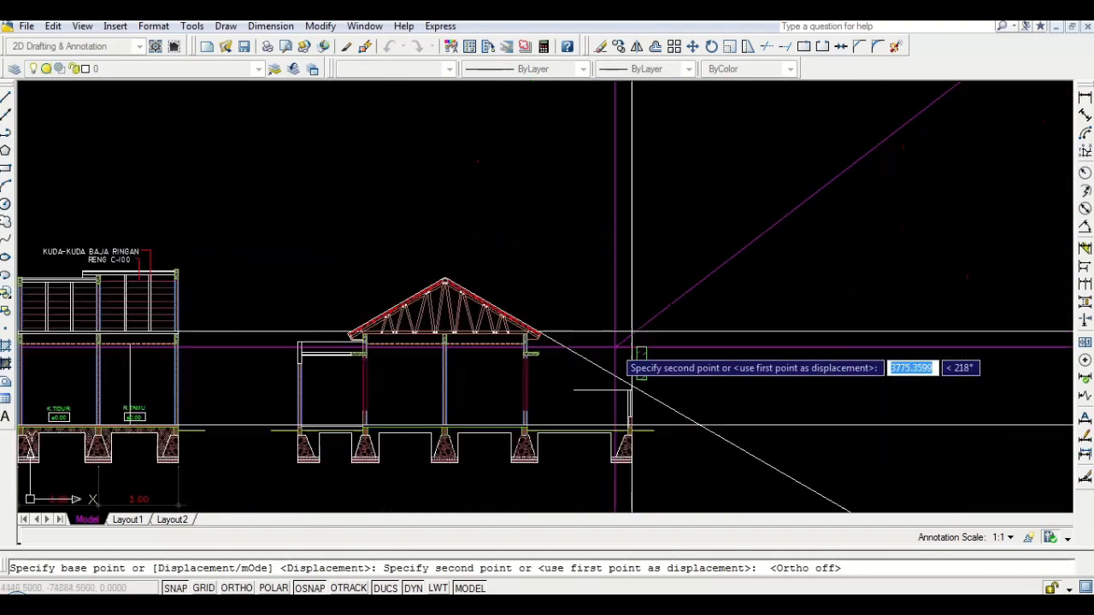
middle_drag(535, 379, 622, 241)
middle_drag(407, 354, 467, 260)
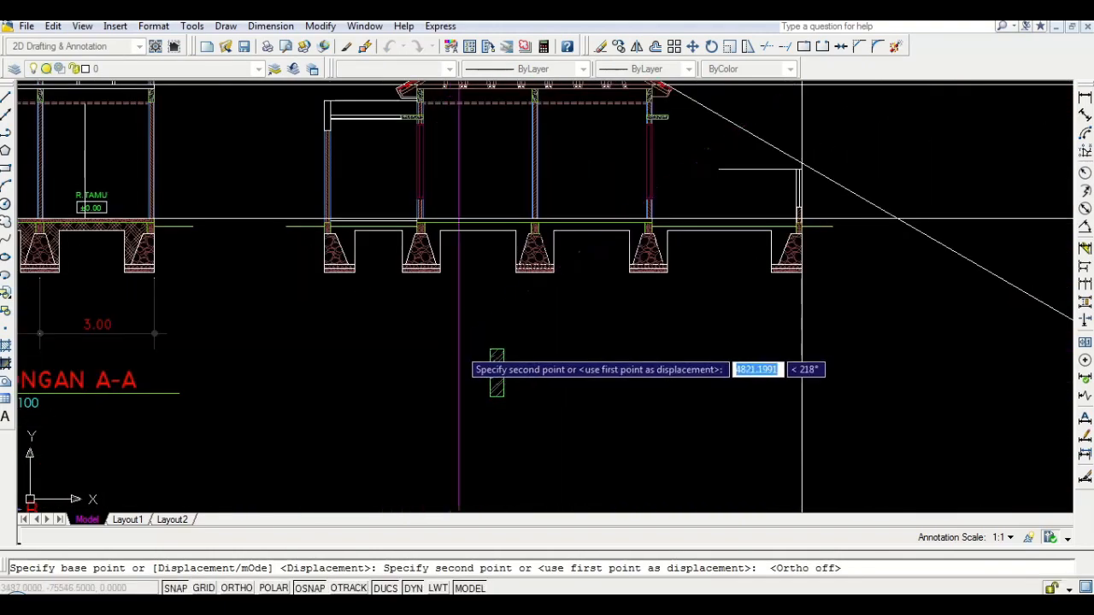
click(463, 346)
key(Return)
Copy the two K.TIDUR doors flanking the inner wall in the POTONGAN B-B reference to the new section's centre wall at floor level
scroll(444, 340, down, 4)
middle_drag(361, 365, 23, 400)
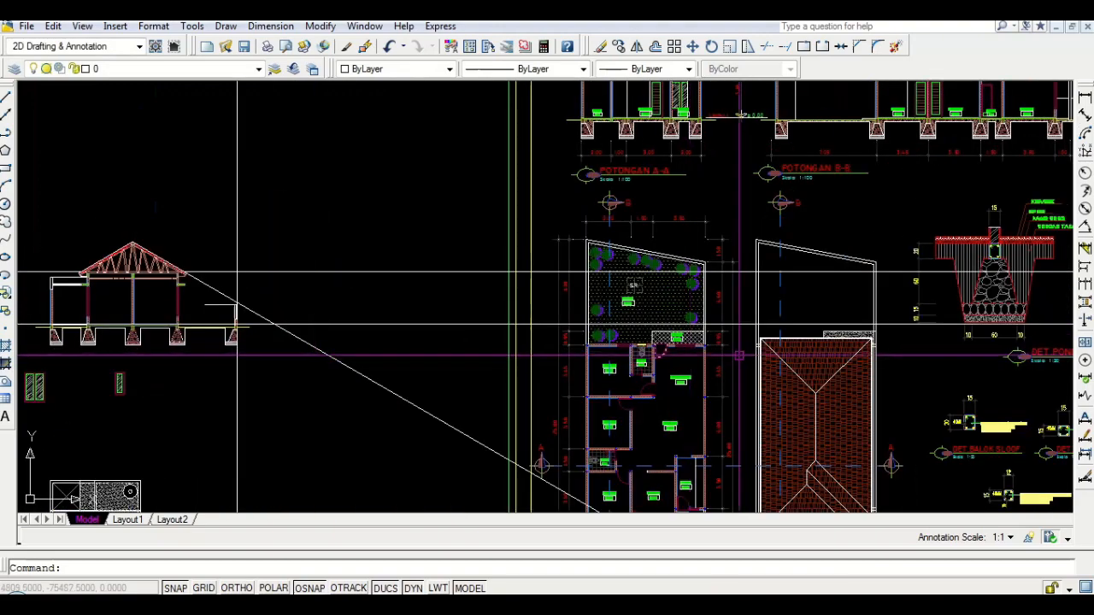
middle_drag(707, 316, 510, 475)
scroll(739, 217, up, 8)
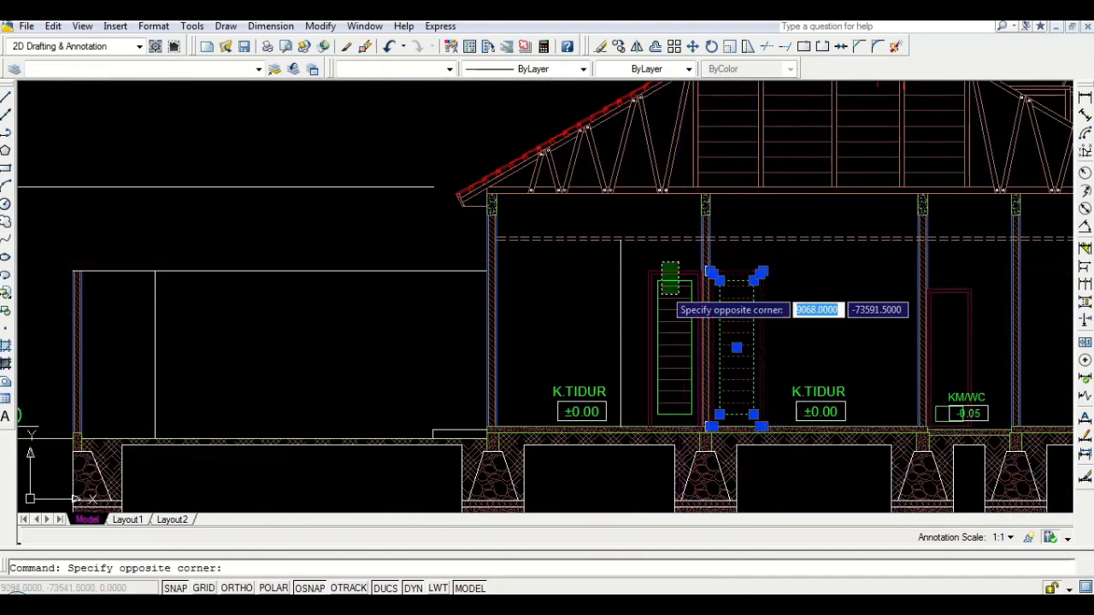
text(co)
key(Return)
scroll(684, 323, up, 6)
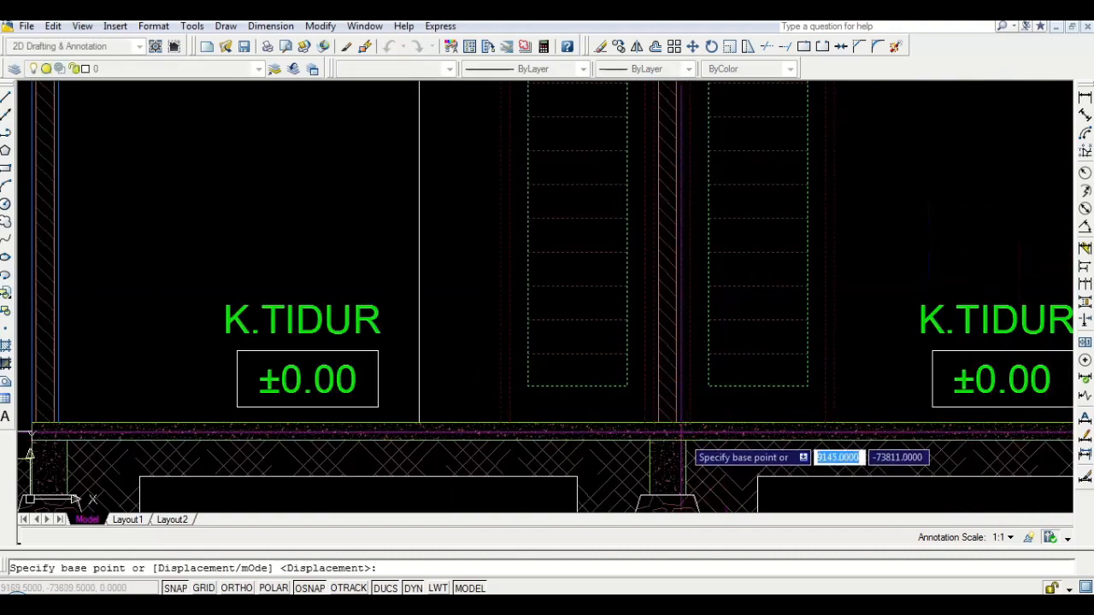
scroll(688, 420, down, 12)
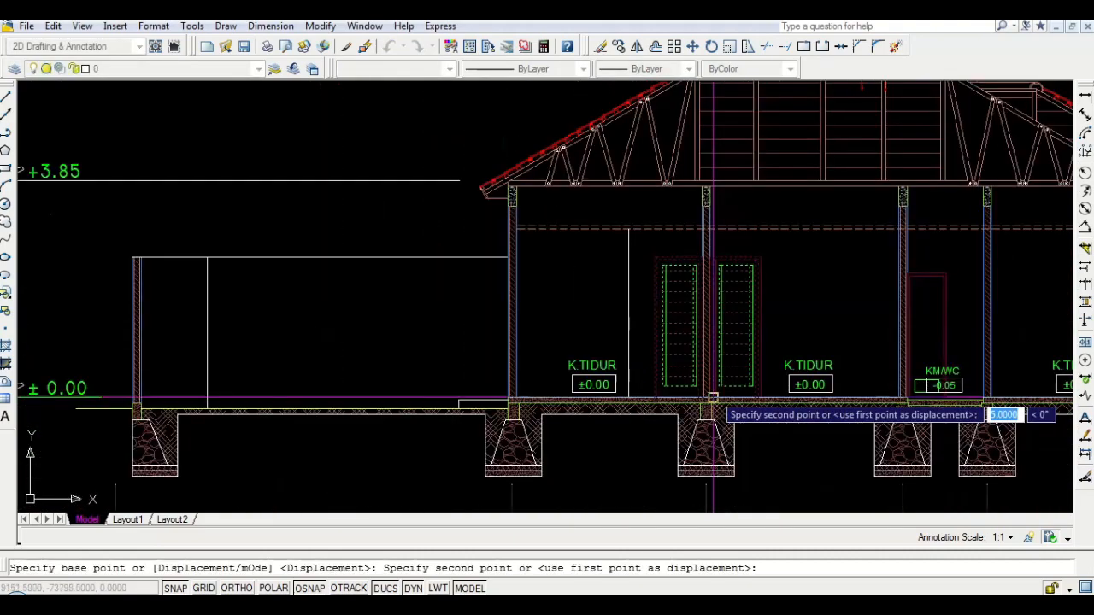
scroll(627, 399, up, 4)
scroll(626, 399, up, 10)
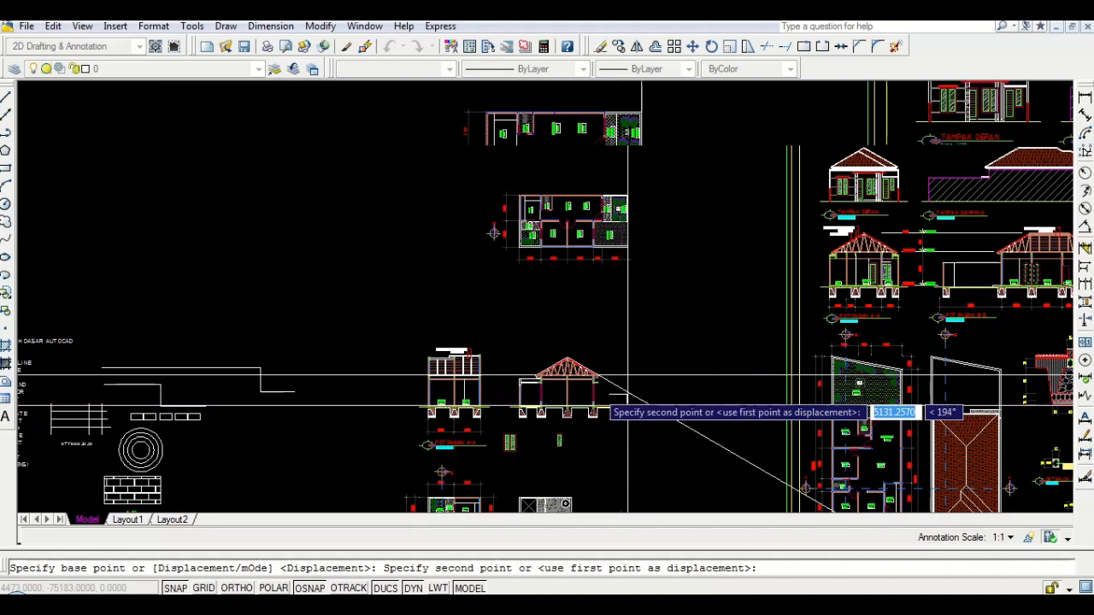
middle_drag(536, 514, 540, 567)
middle_drag(518, 175, 504, 333)
scroll(515, 231, up, 2)
scroll(515, 231, up, 3)
scroll(497, 294, down, 6)
scroll(497, 294, down, 2)
middle_drag(500, 444, 488, 332)
scroll(489, 389, up, 7)
scroll(485, 459, up, 6)
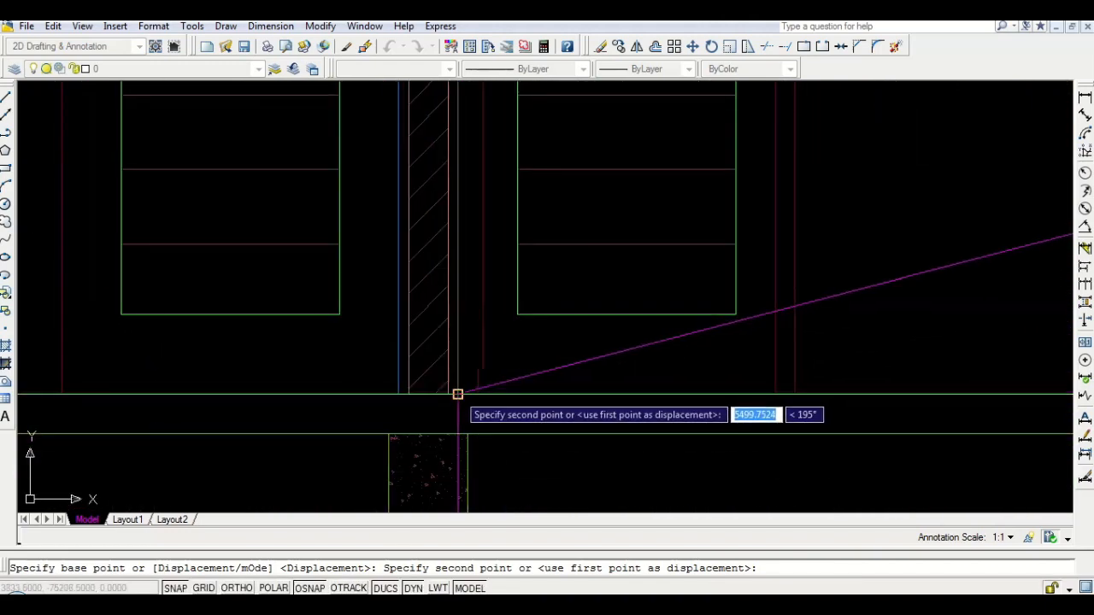
click(457, 394)
scroll(513, 370, down, 8)
key(Escape)
Copy the door left of the centre wall 300 units to the left, against the outer face of the house's left wall
scroll(461, 255, up, 3)
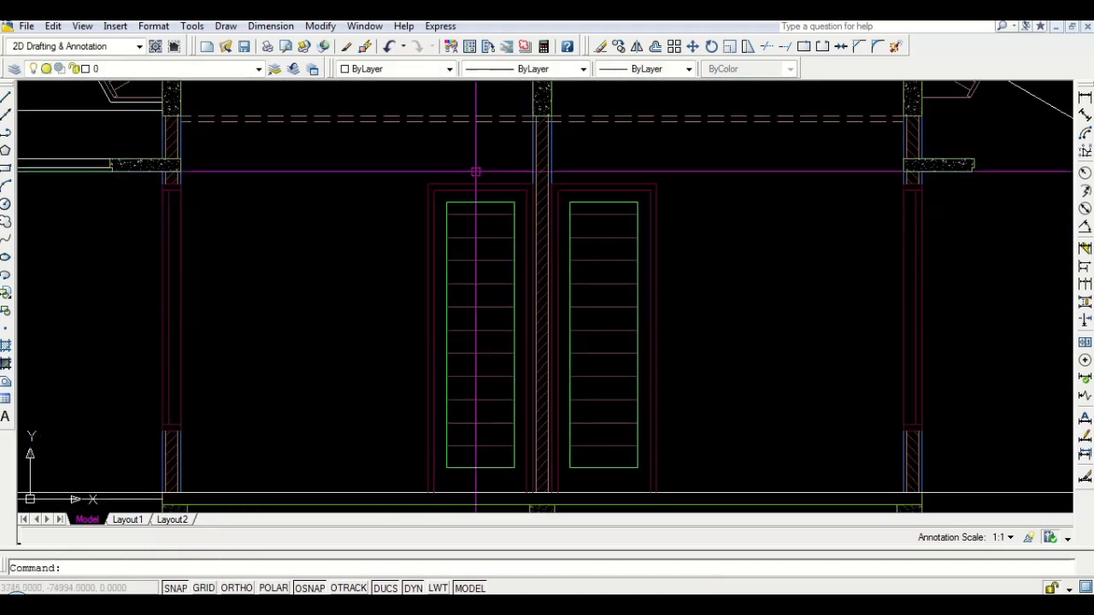
click(473, 237)
text(m)
key(Return)
scroll(513, 203, up, 3)
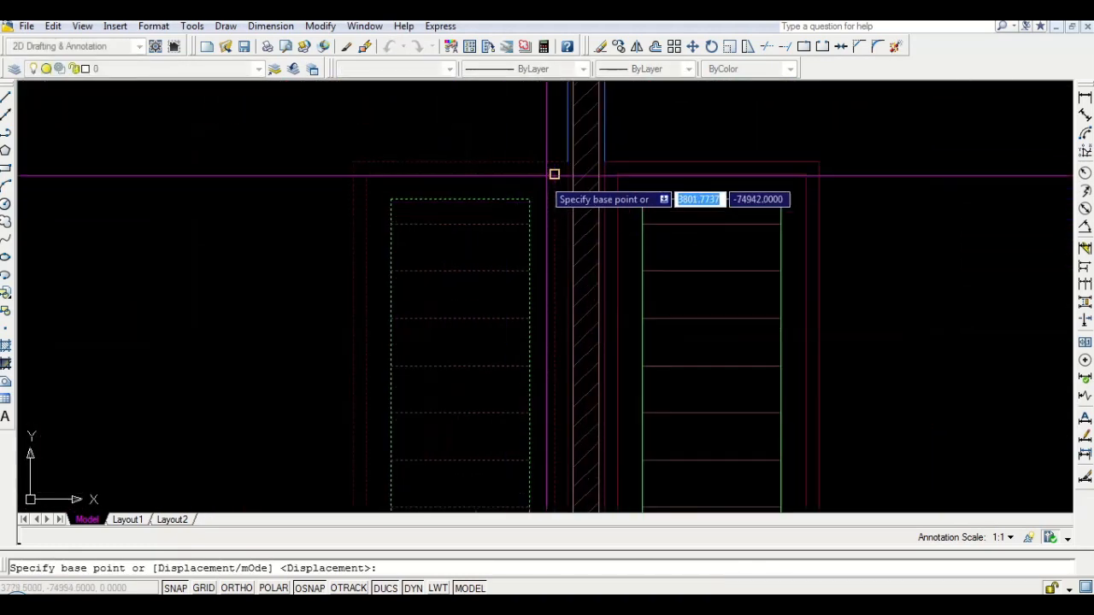
click(568, 161)
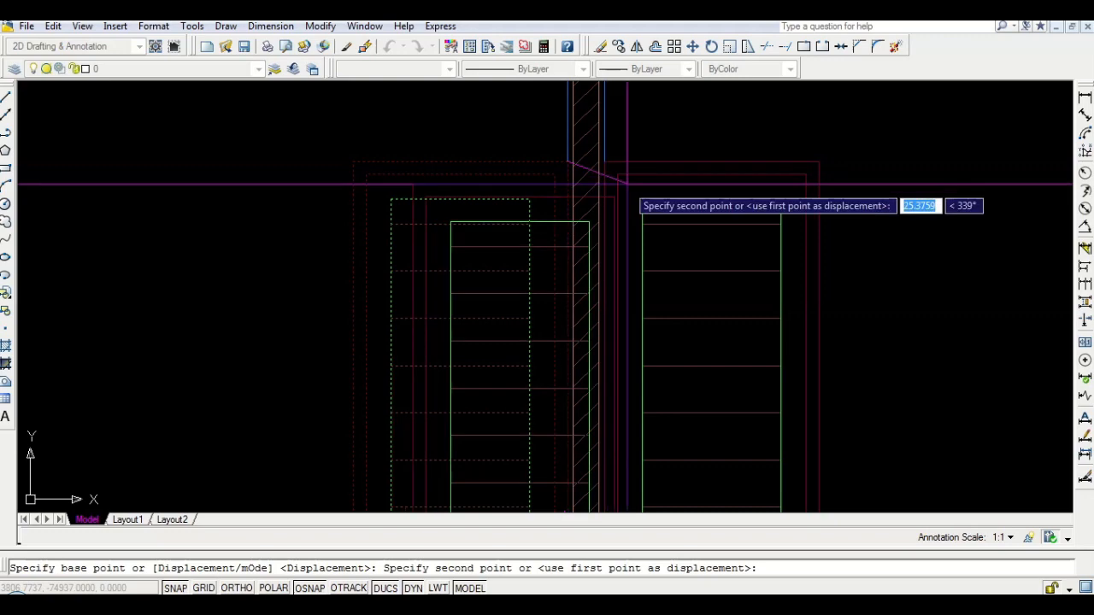
scroll(501, 227, down, 3)
scroll(427, 171, up, 3)
key(F8)
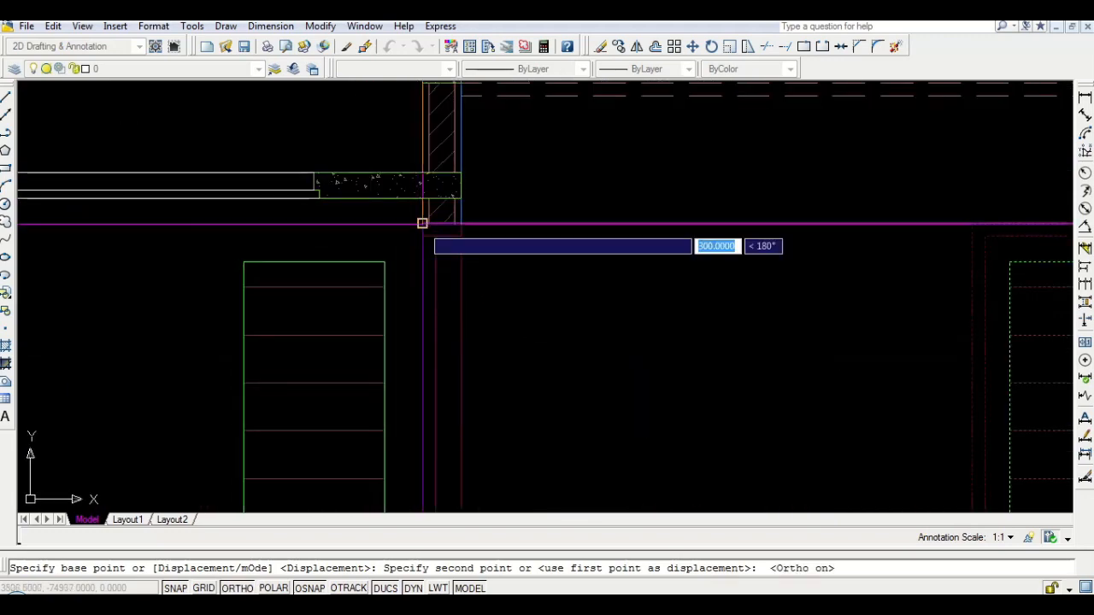
click(422, 223)
scroll(422, 223, down, 5)
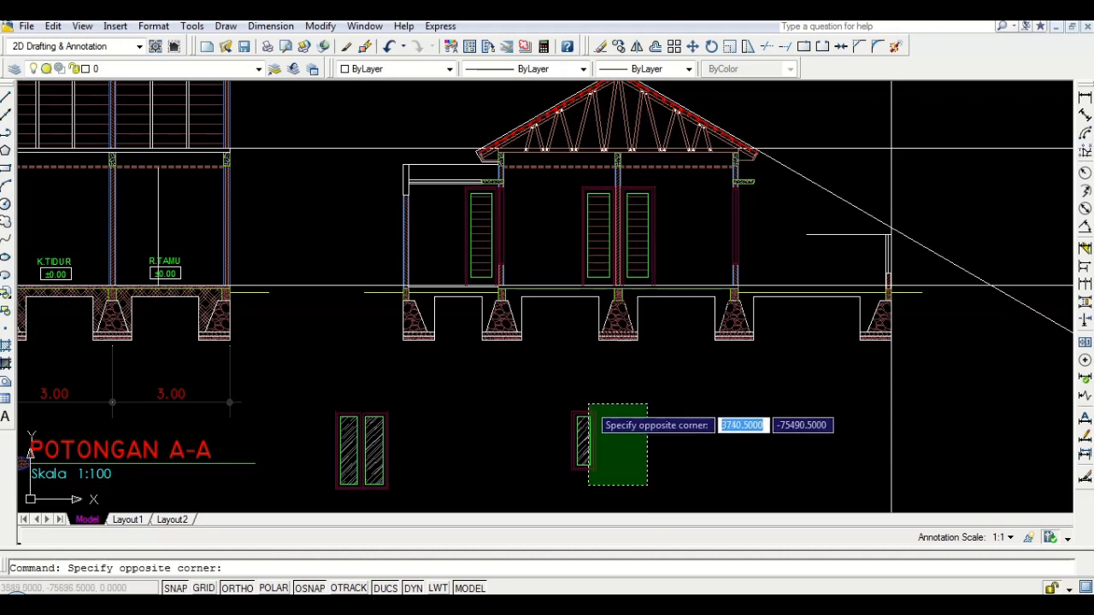
Stretch the right side of the small window below the section horizontally to the right to widen it
click(586, 400)
text(s)
key(Return)
scroll(590, 396, up, 2)
click(601, 387)
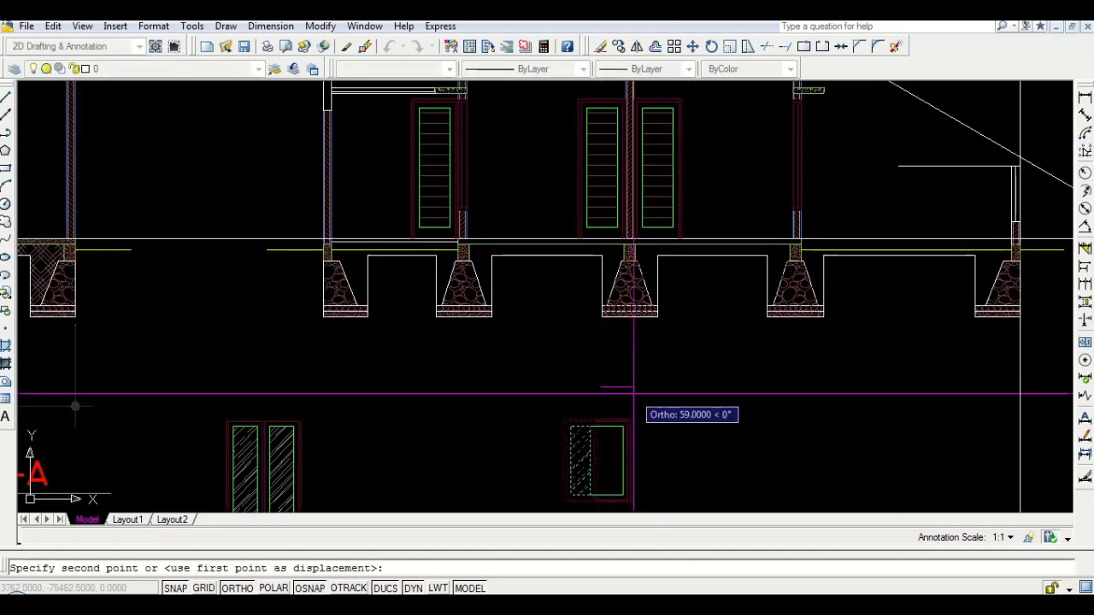
text(1)
key(Return)
Move the small window up beside the leftmost door, aligning its top right frame corner with the door frame's top left corner
click(634, 392)
click(566, 462)
key(Return)
scroll(591, 434, up, 2)
scroll(594, 428, up, 2)
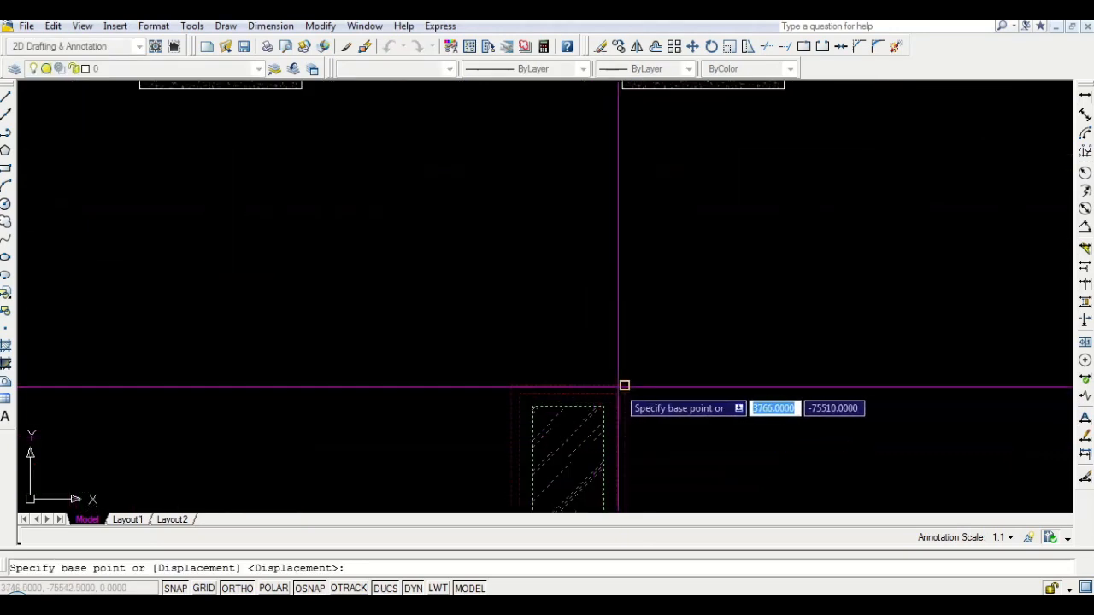
click(624, 385)
scroll(581, 341, down, 4)
scroll(513, 248, up, 6)
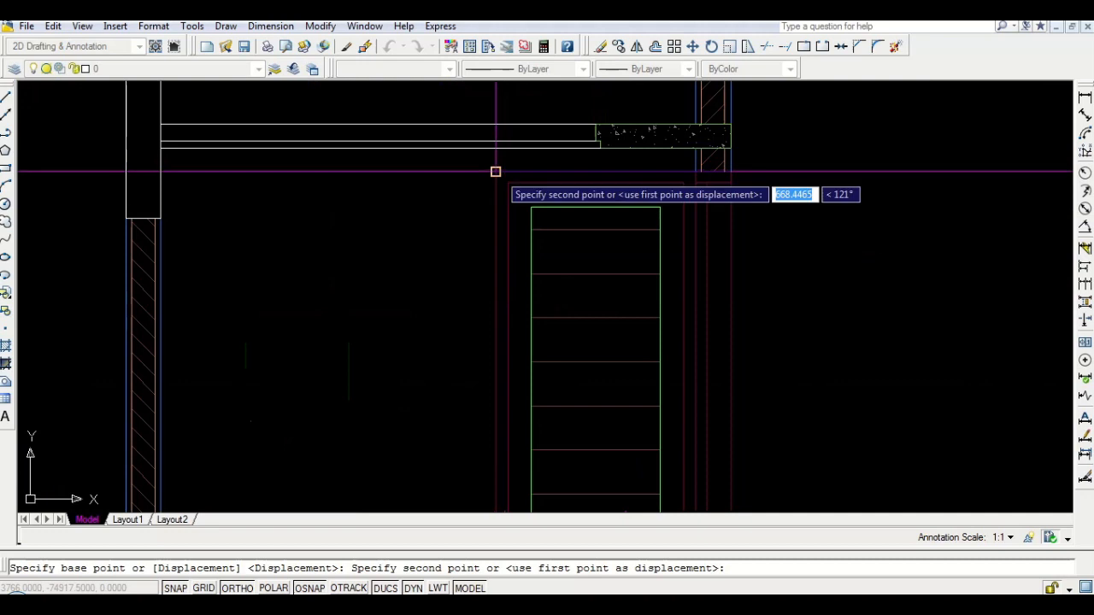
click(496, 171)
scroll(491, 174, down, 2)
key(space)
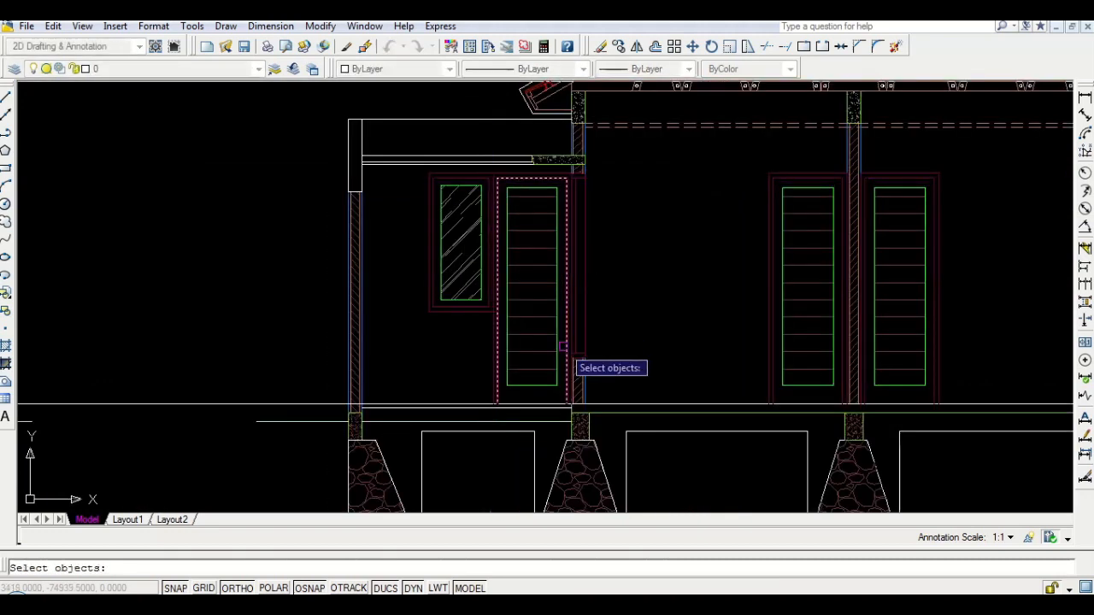
key(Escape)
Draw a horizontal floor-level line from the outer face of the house's left wall to the left edge of the leftmost door frame
text(l)
key(space)
scroll(572, 411, up, 5)
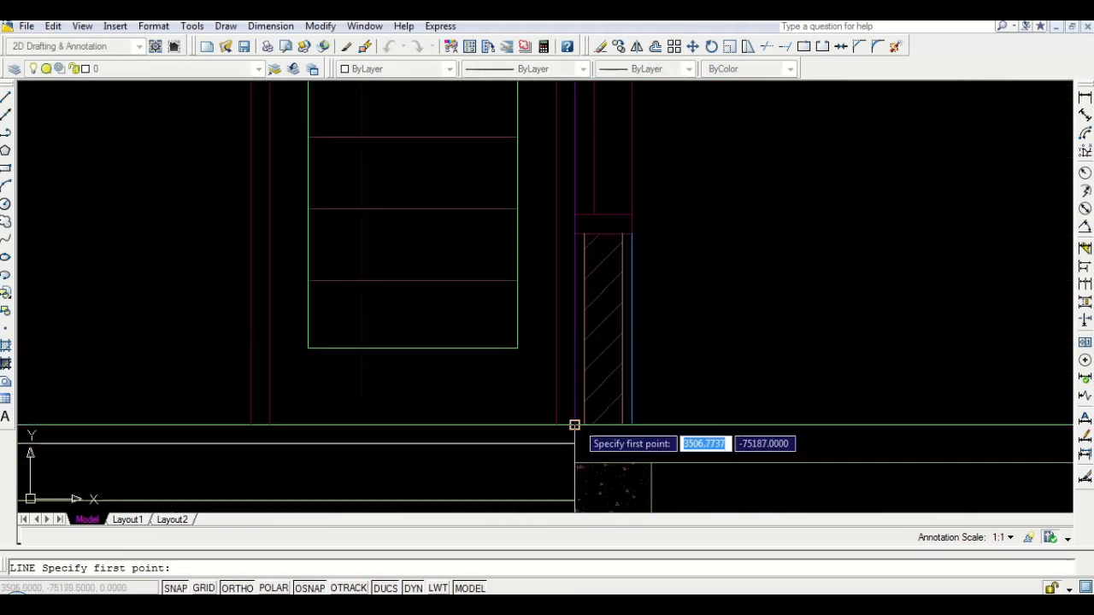
click(575, 424)
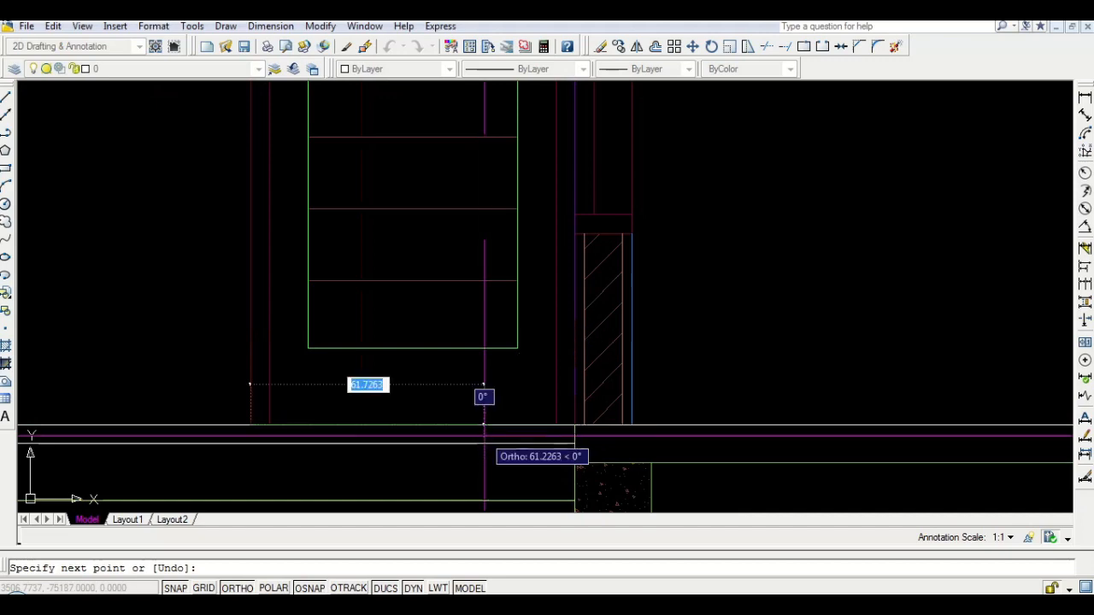
key(Escape)
scroll(378, 386, down, 5)
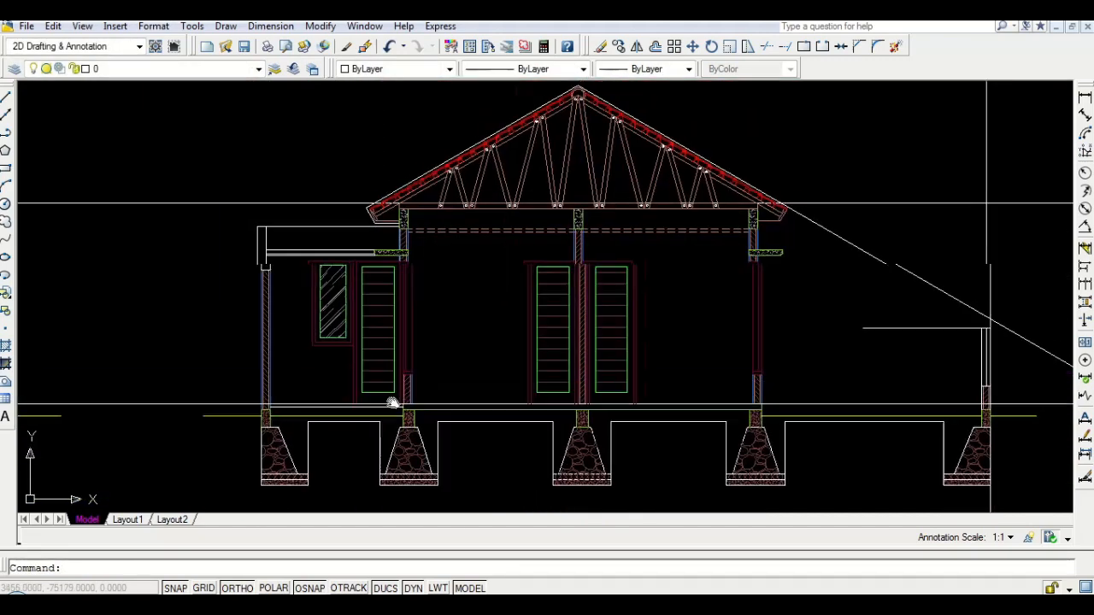
Copy the blue finish lines of the right wall's lower part 100 units to the right
scroll(377, 401, up, 1)
scroll(374, 405, down, 2)
scroll(476, 366, up, 3)
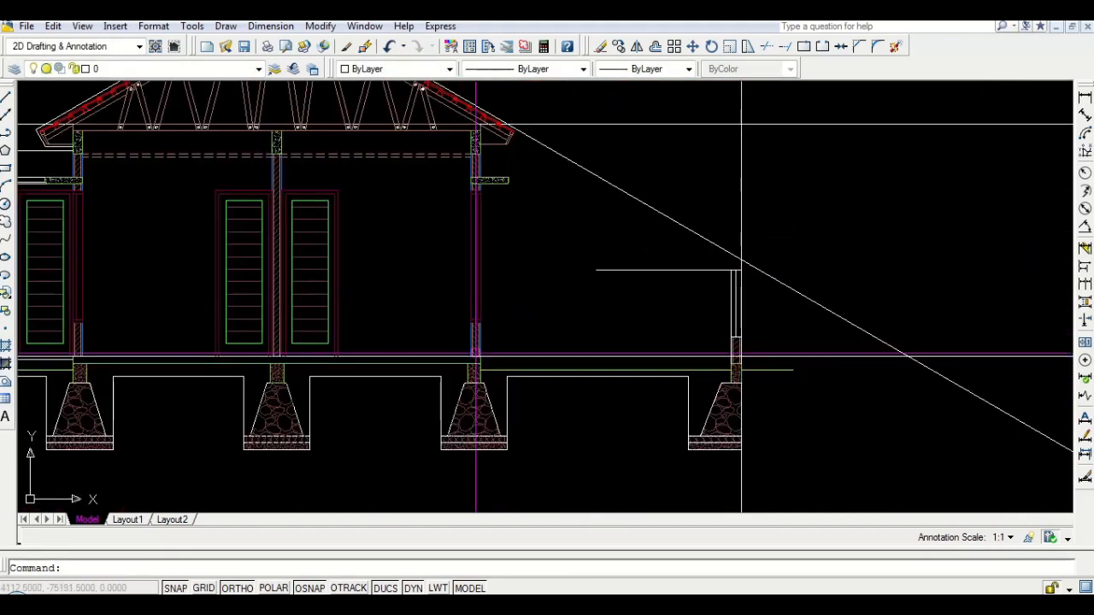
middle_drag(473, 363, 459, 425)
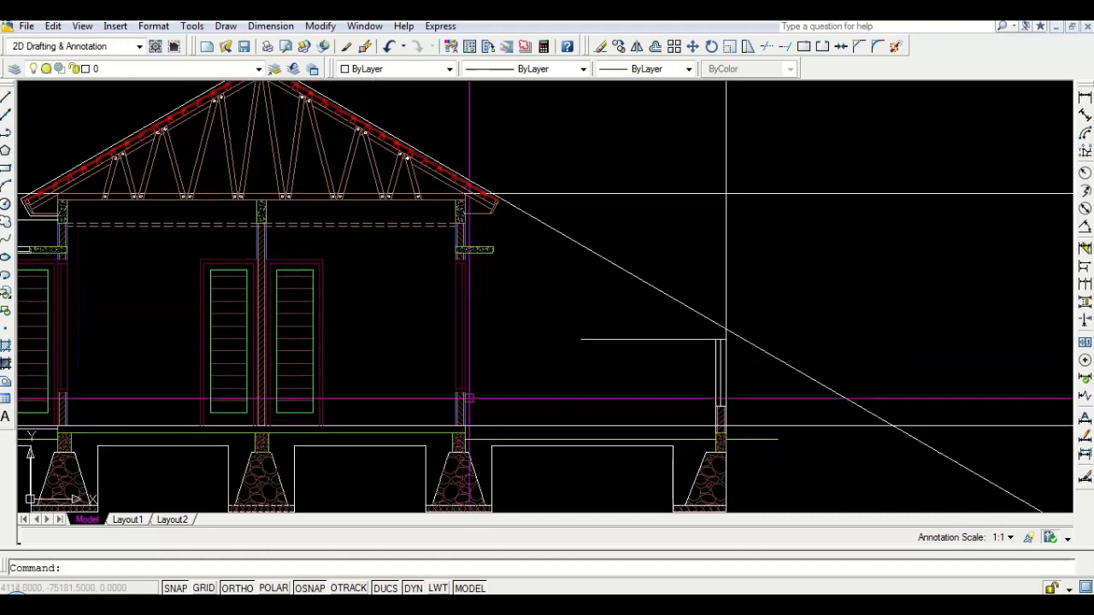
scroll(475, 425, up, 3)
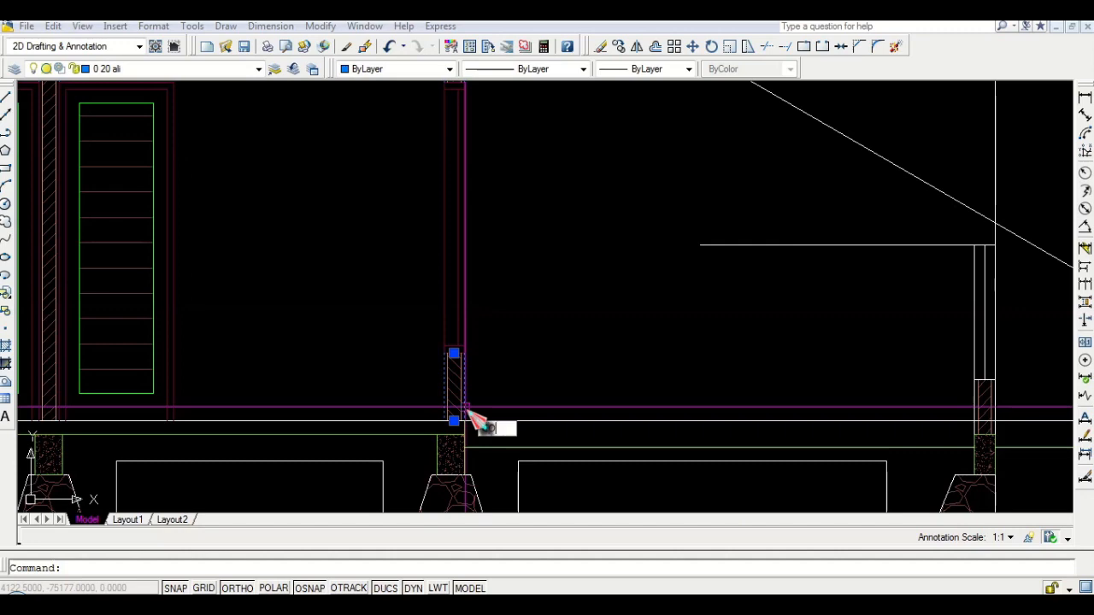
text(co)
key(Return)
click(503, 338)
text(100)
key(Return)
key(Return)
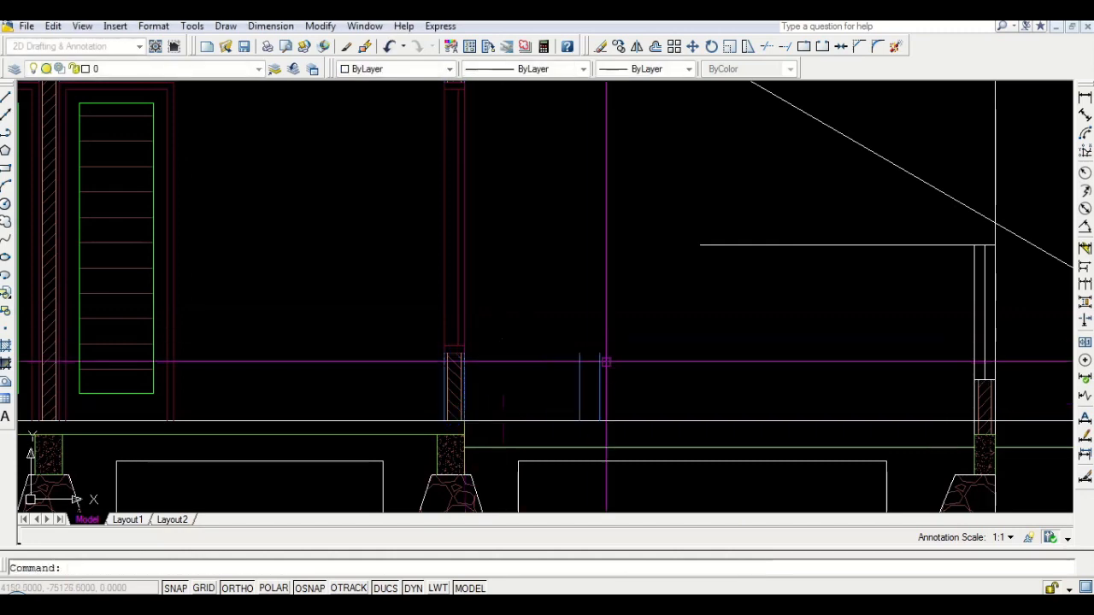
Erase the long diagonal construction line running along and beyond the right roof slope
scroll(606, 363, down, 5)
scroll(472, 340, down, 2)
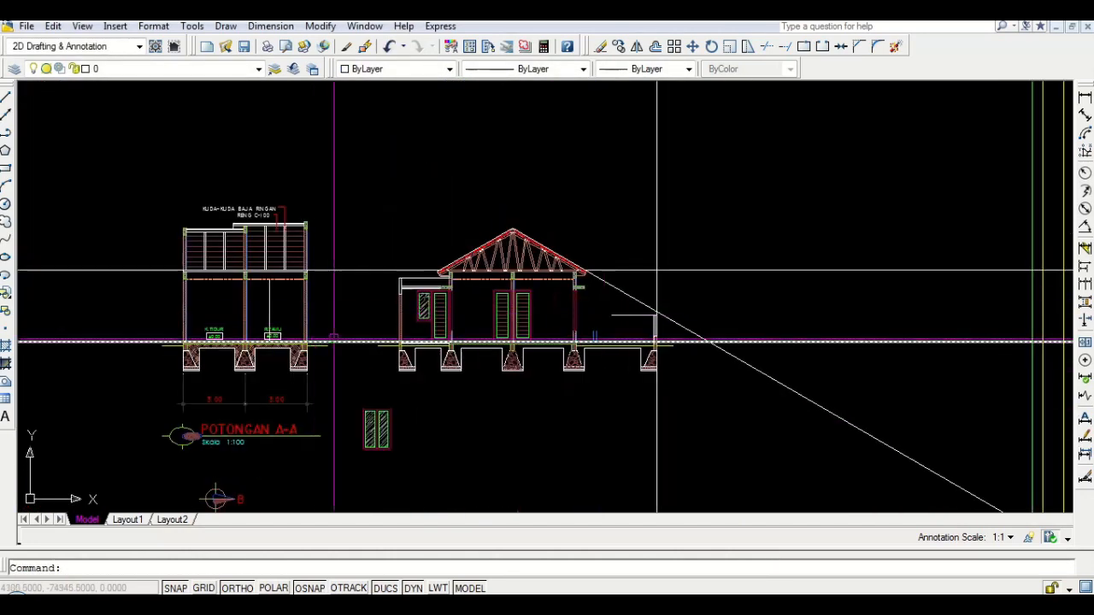
scroll(567, 301, up, 6)
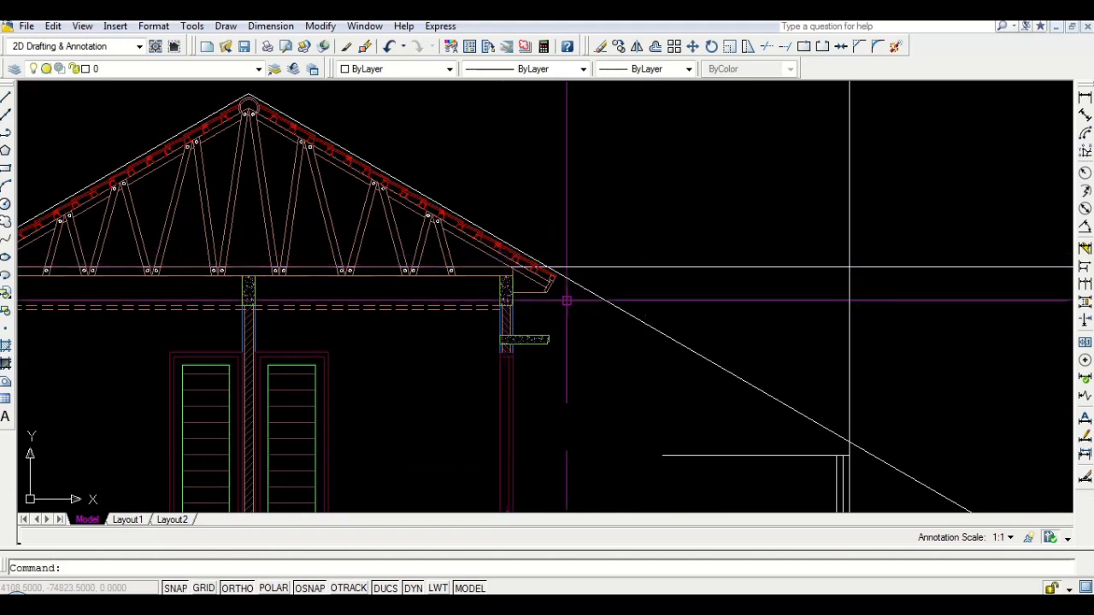
key(Delete)
Mirror the left slope's outer roof line and eave outline to the right side about the vertical axis through the ridge, keeping the originals
middle_drag(634, 321, 1072, 339)
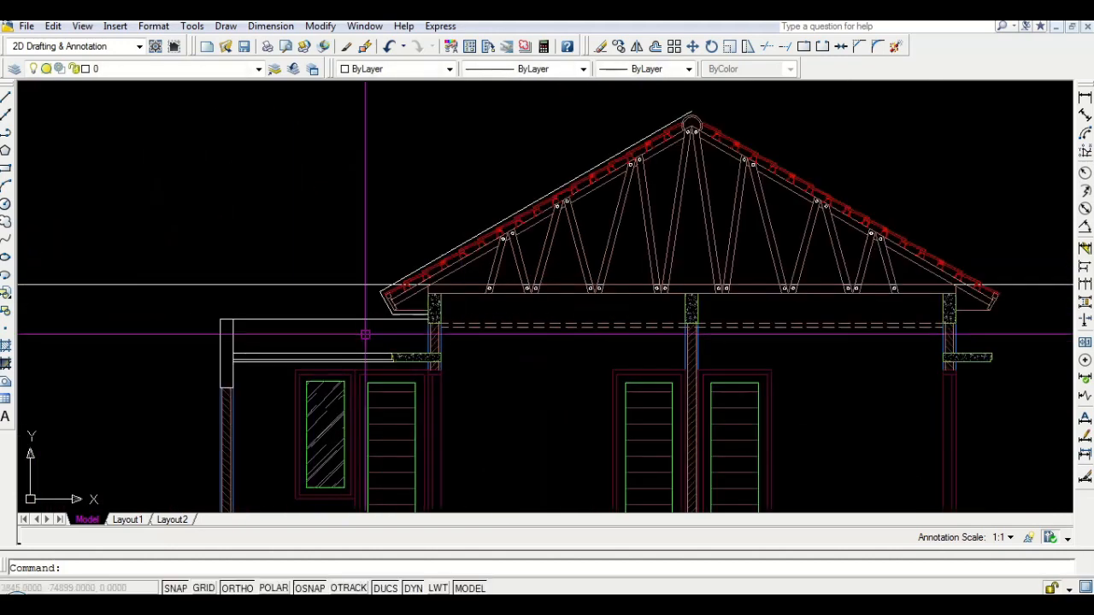
scroll(391, 305, up, 6)
click(383, 297)
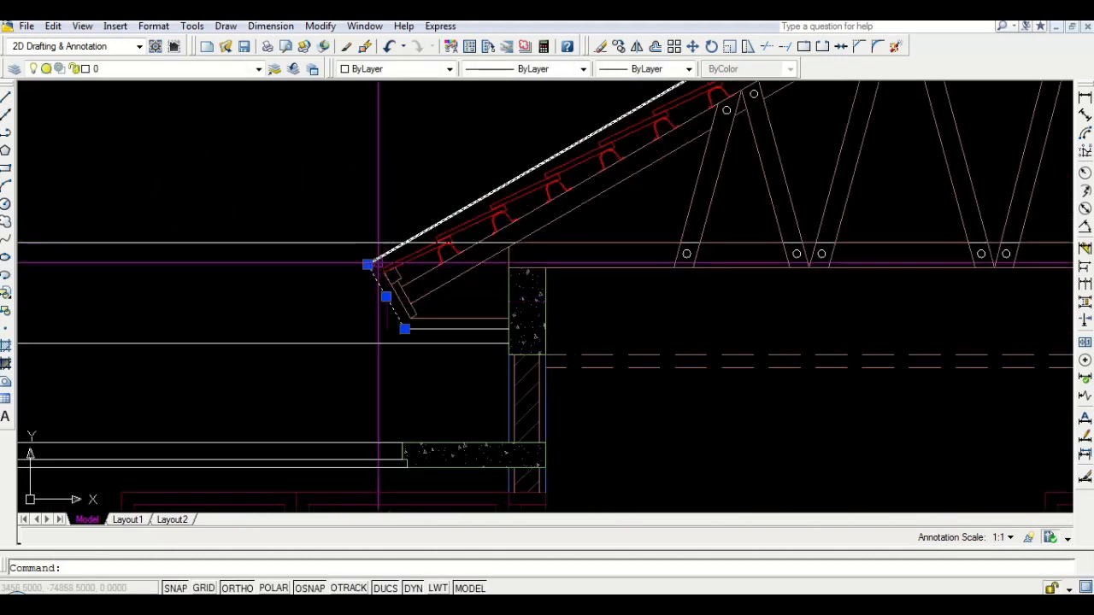
scroll(412, 338, down, 2)
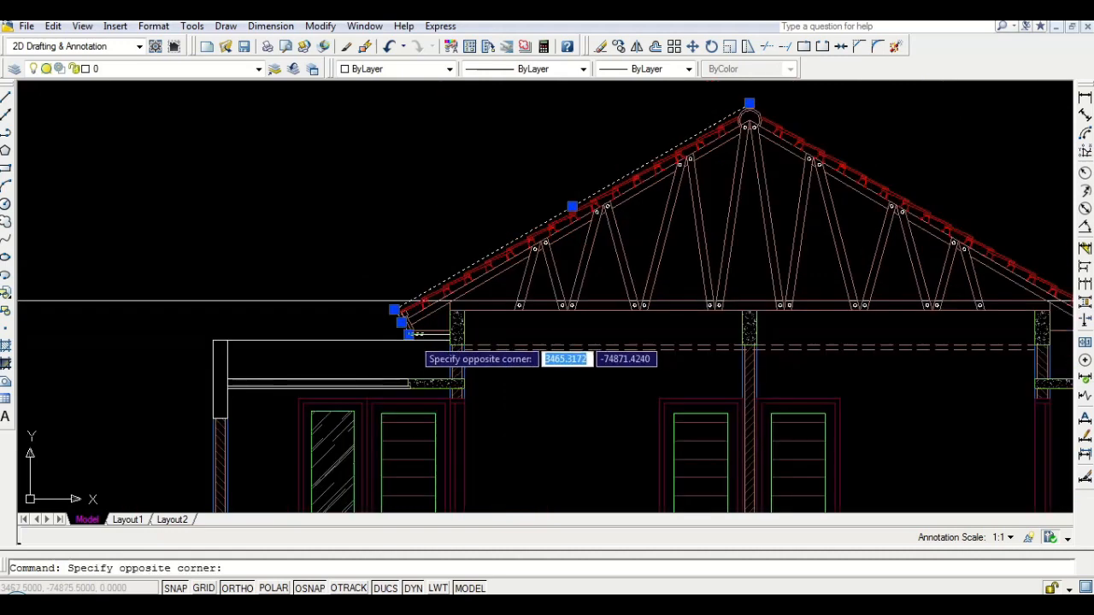
click(409, 335)
middle_drag(793, 191, 652, 289)
text(mi)
key(Return)
scroll(618, 207, up, 2)
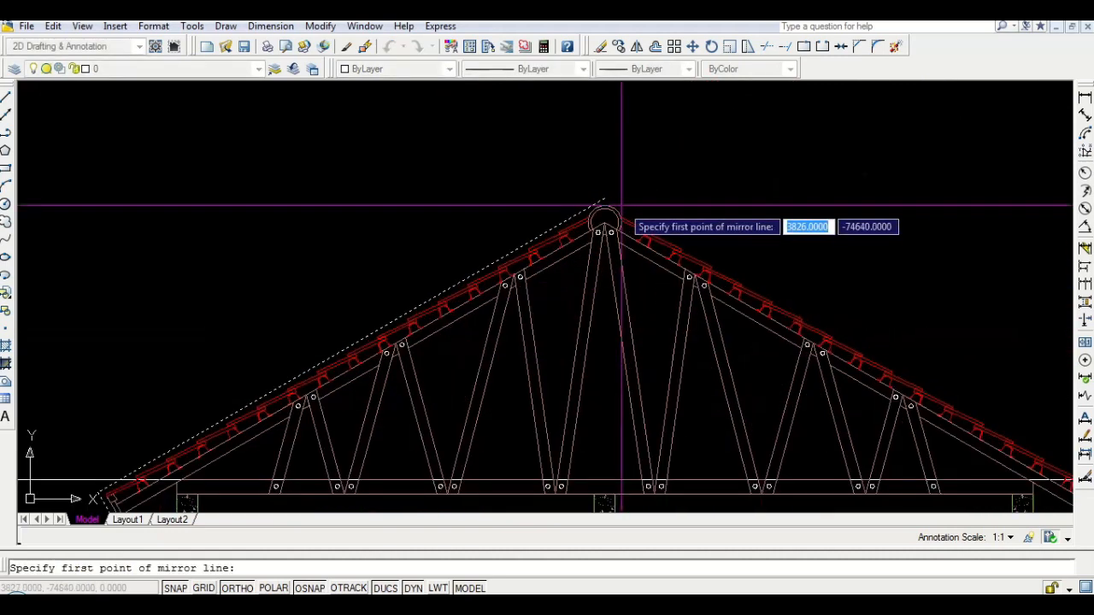
click(605, 224)
click(635, 162)
key(Return)
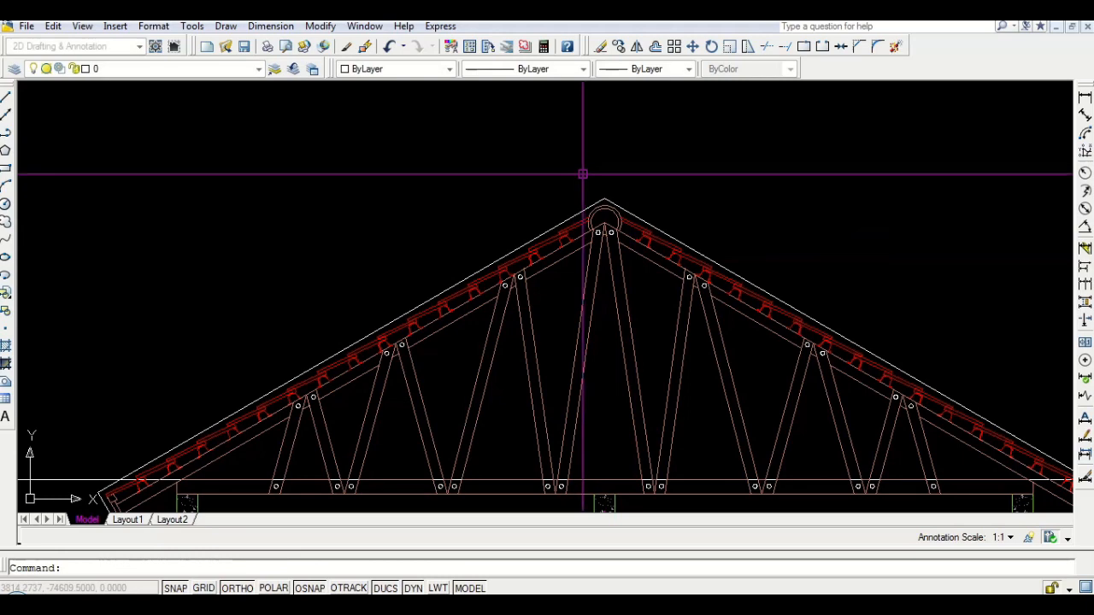
Copy the right eave's outline, rafter lines, end tiles and soffit horizontally to the right, in line with the copied wall lines
middle_drag(635, 163, 146, 126)
scroll(518, 376, up, 2)
scroll(518, 376, up, 1)
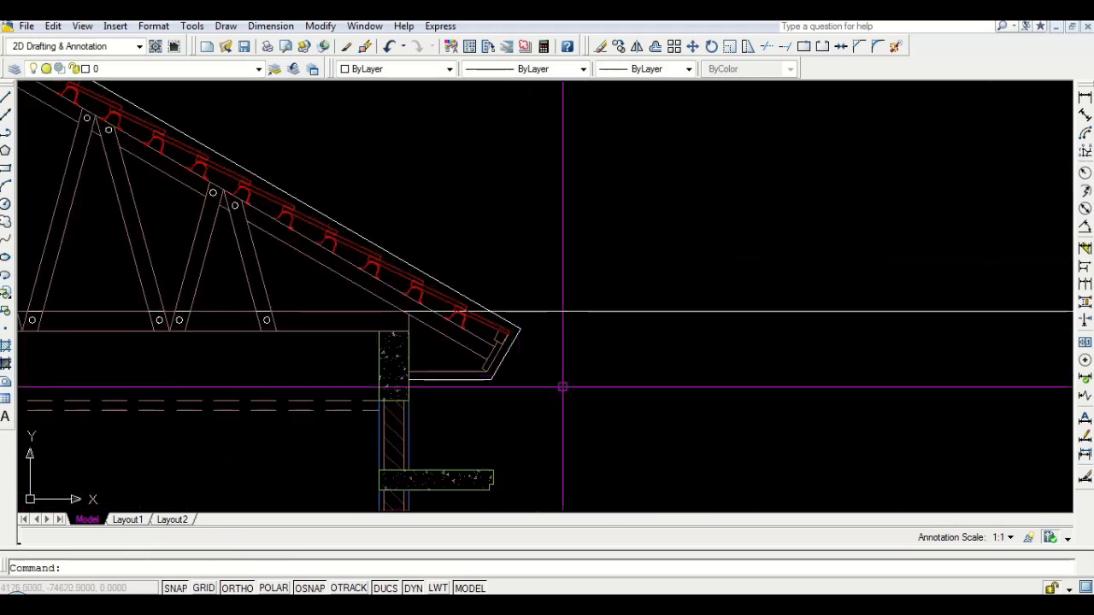
click(576, 174)
click(453, 385)
click(440, 175)
click(334, 276)
click(372, 176)
click(487, 309)
text(co)
key(space)
click(442, 203)
text(1)
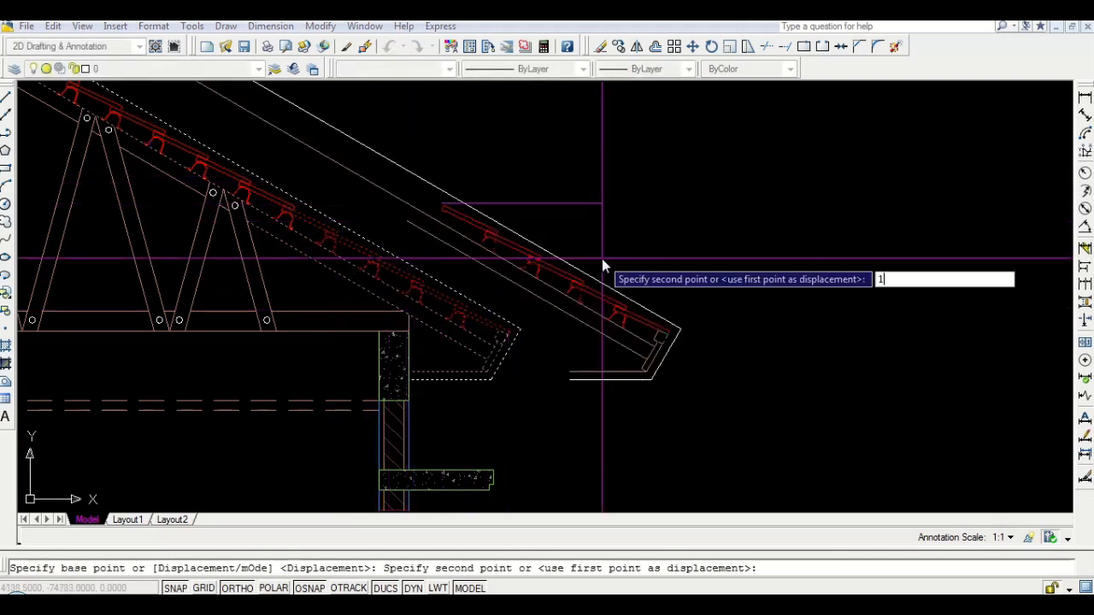
key(Return)
Chamfer the upper end of the copied outer roof line near the ridge
scroll(603, 257, down, 3)
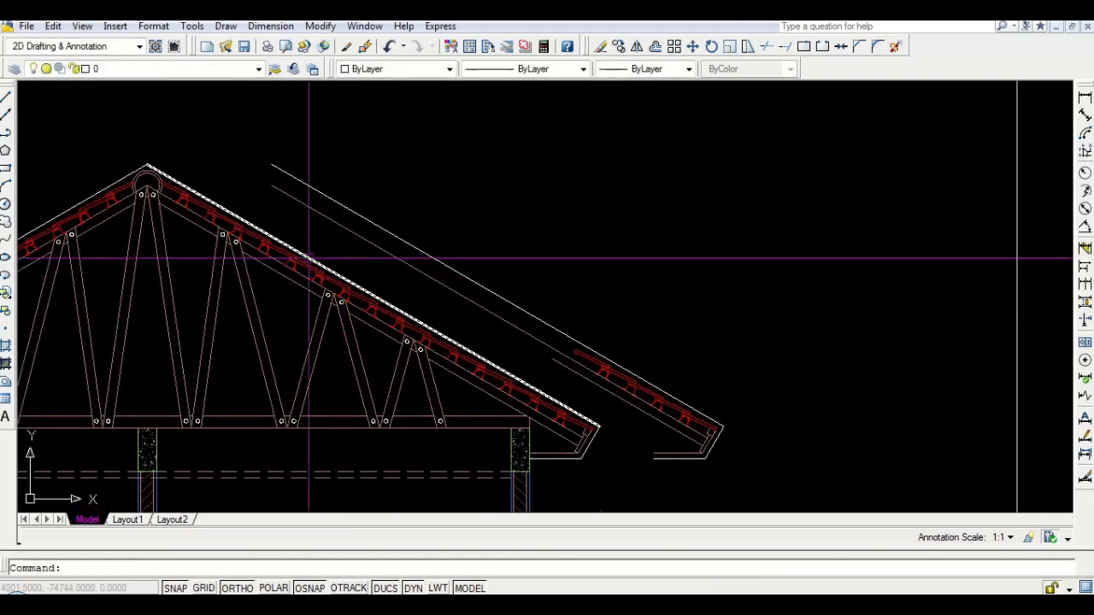
scroll(415, 282, up, 2)
scroll(586, 385, down, 2)
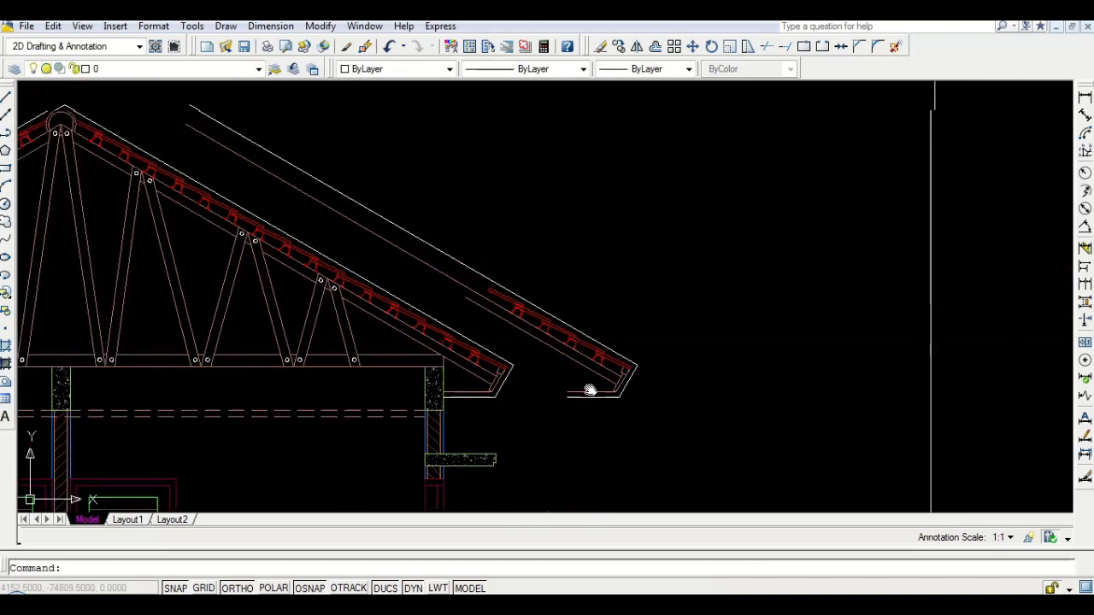
text(CHA)
key(space)
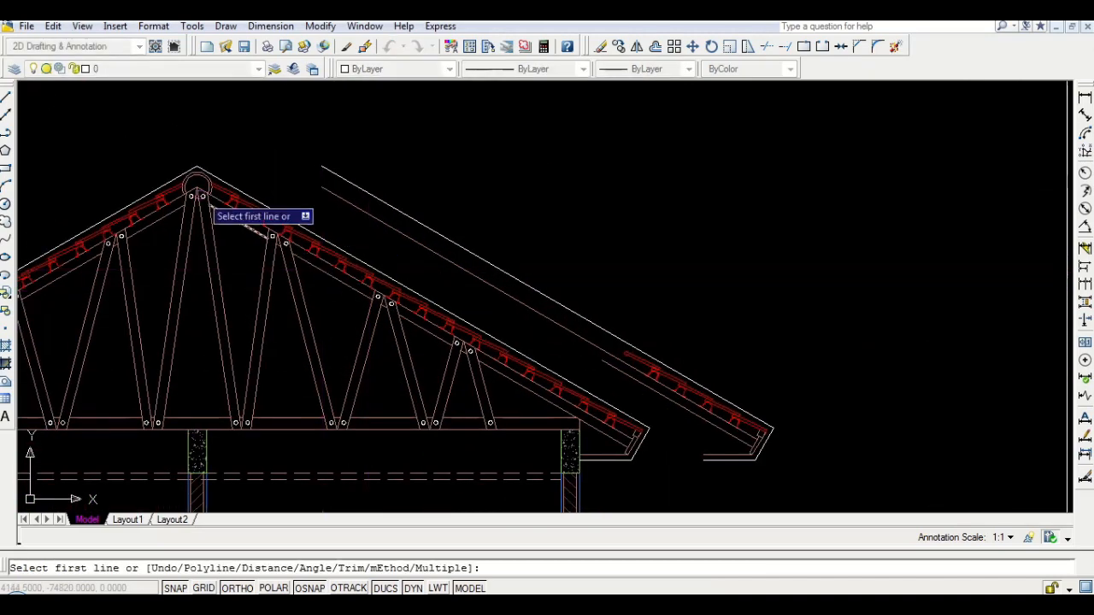
click(341, 179)
scroll(341, 178, down, 4)
key(space)
key(Escape)
Draw a vertical construction line through the top of the copied wall's outer edge
scroll(530, 325, up, 3)
middle_drag(501, 334, 507, 243)
key(Return)
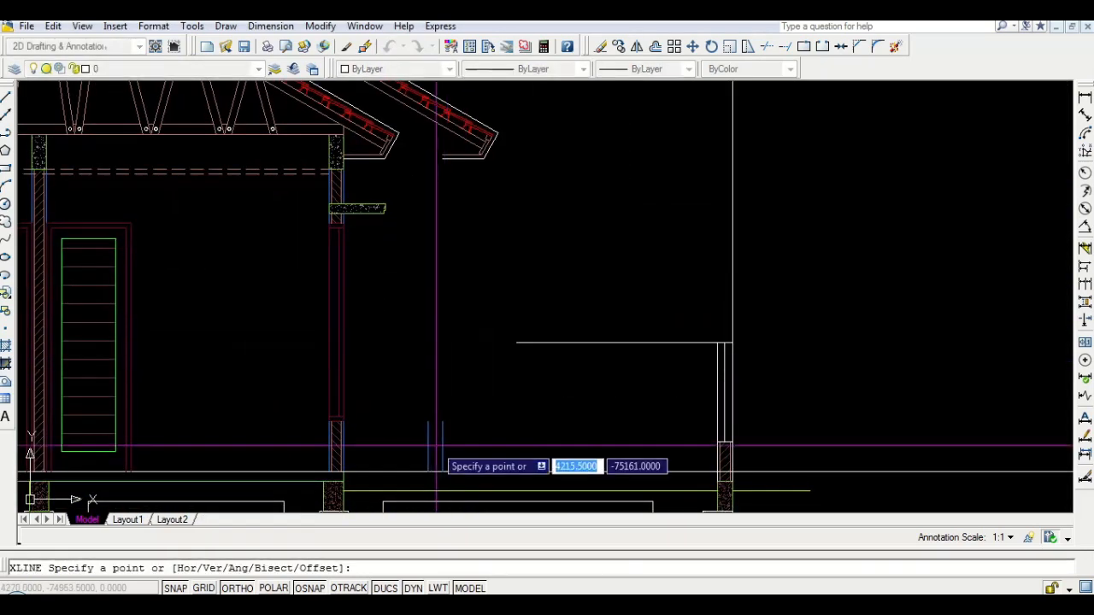
click(443, 422)
click(425, 419)
key(Return)
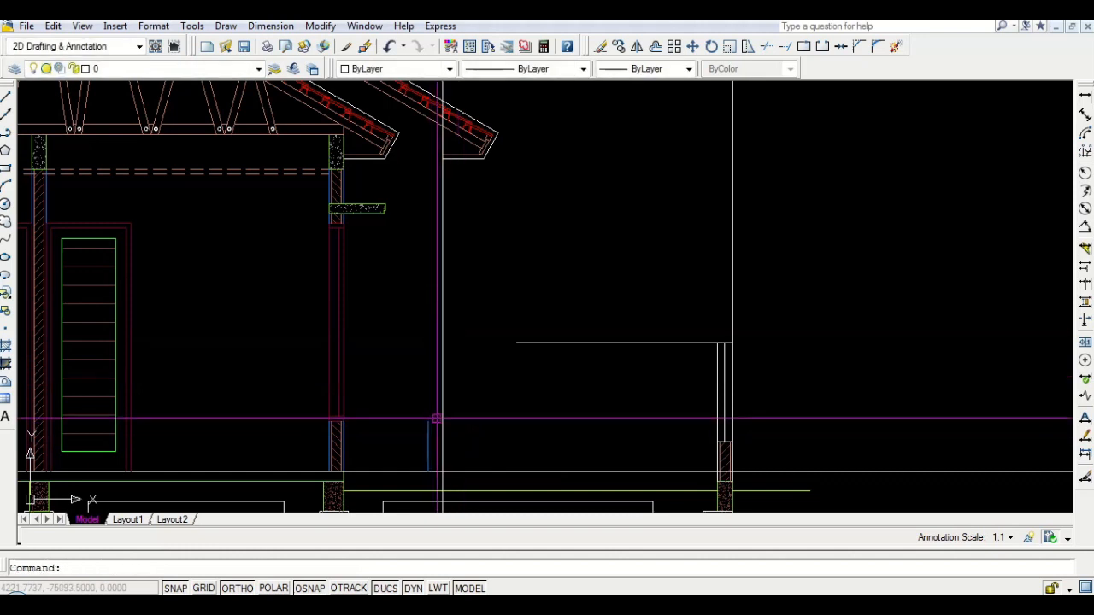
Erase the leftover copied short wall line and the long horizontal construction line at floor level
click(417, 437)
key(Delete)
middle_drag(870, 458, 779, 384)
click(843, 373)
click(811, 435)
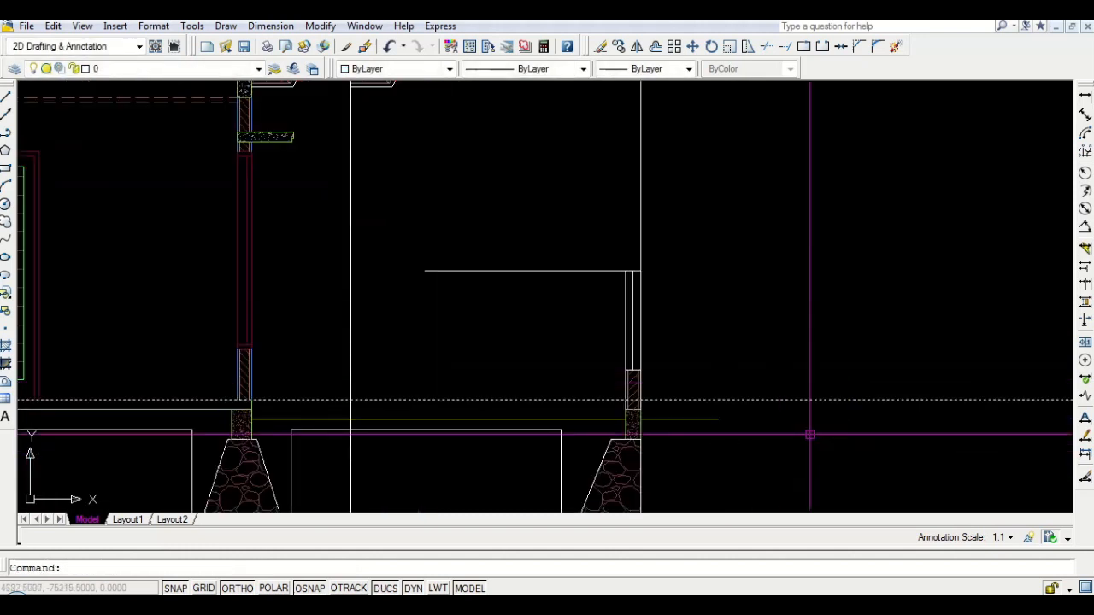
key(Delete)
Extend the low right-hand wall's upper horizontal line to the new vertical construction line, and erase the far-right vertical construction line
middle_drag(394, 350, 478, 367)
middle_drag(561, 320, 598, 312)
text(ex)
key(Return)
key(Return)
click(574, 277)
key(Return)
click(762, 176)
key(Delete)
Copy the displaced outer roof line to the end of the copied tiles and to the lower corner of the copied fascia
middle_drag(521, 225, 562, 484)
scroll(504, 313, up, 5)
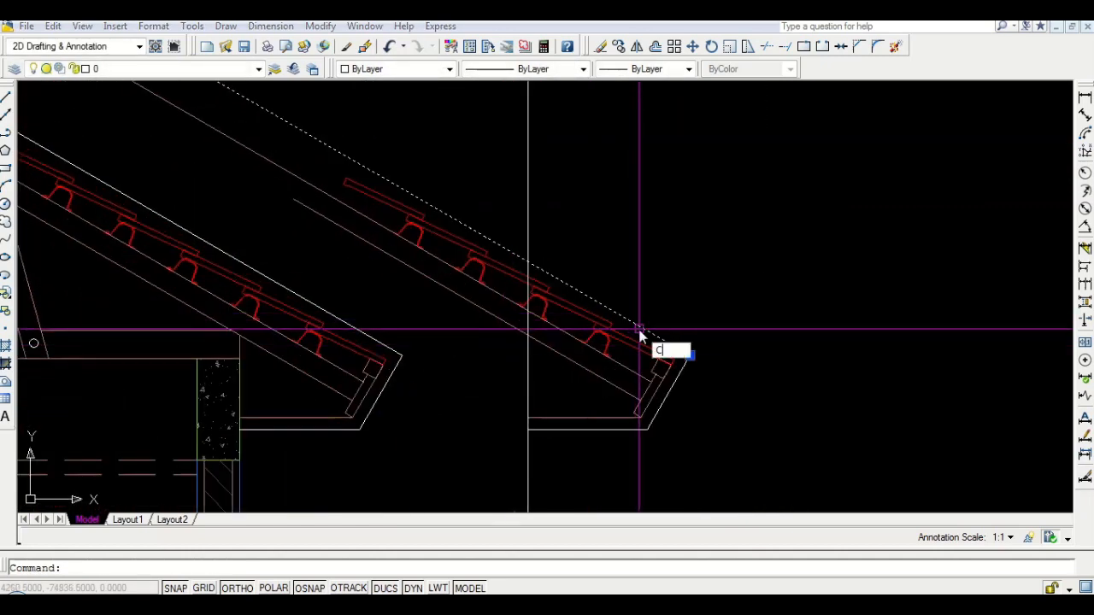
key(Return)
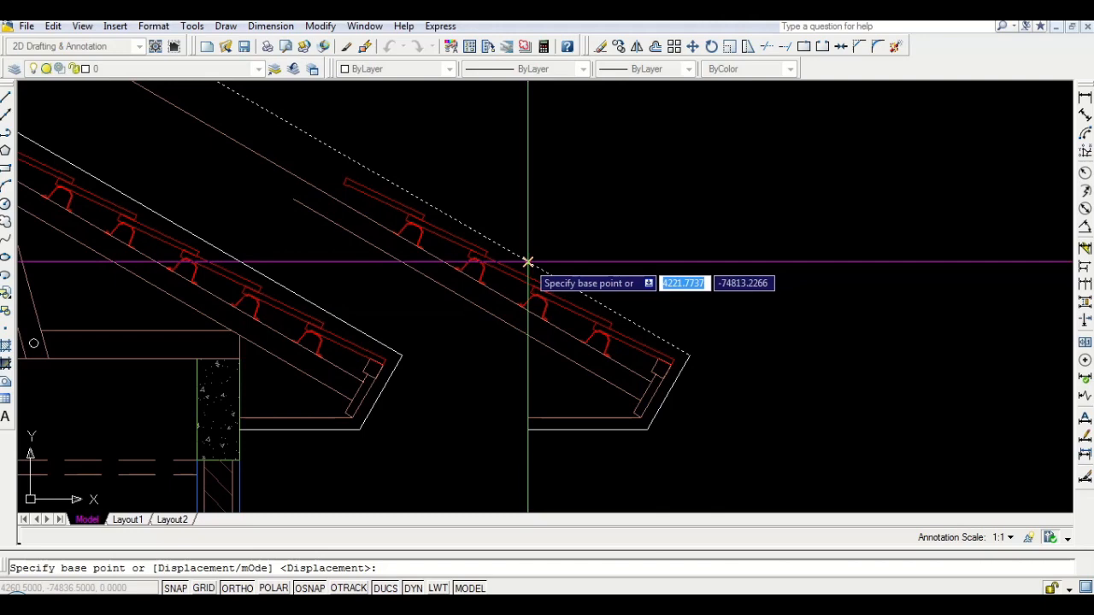
click(564, 291)
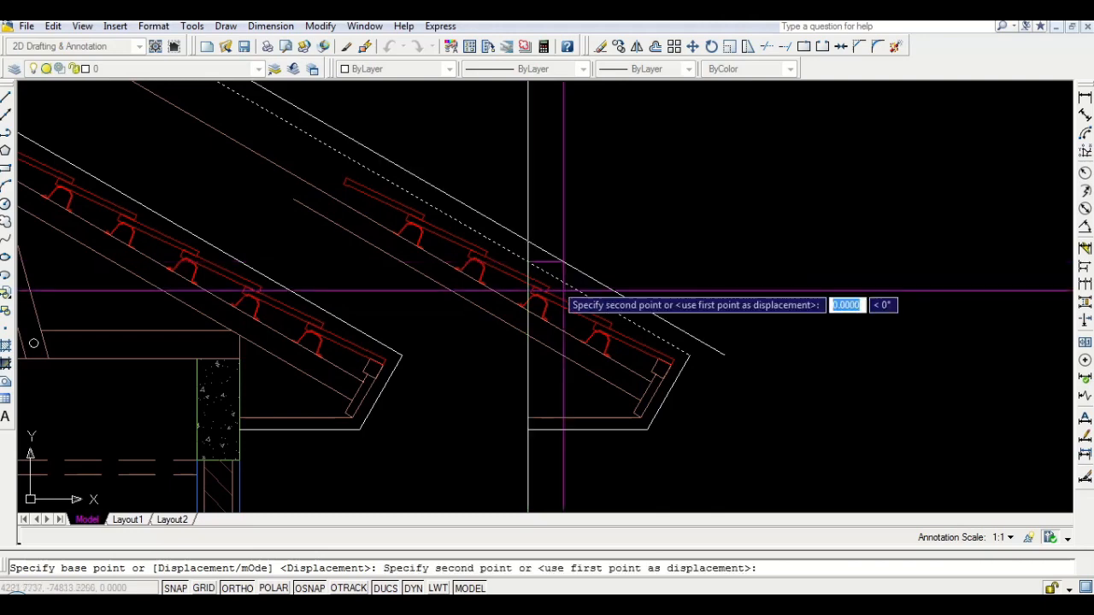
click(675, 359)
scroll(634, 424, up, 2)
click(637, 412)
key(Return)
Draw an inclined construction line along the outer edge of the copied fascia
text(xl)
key(Return)
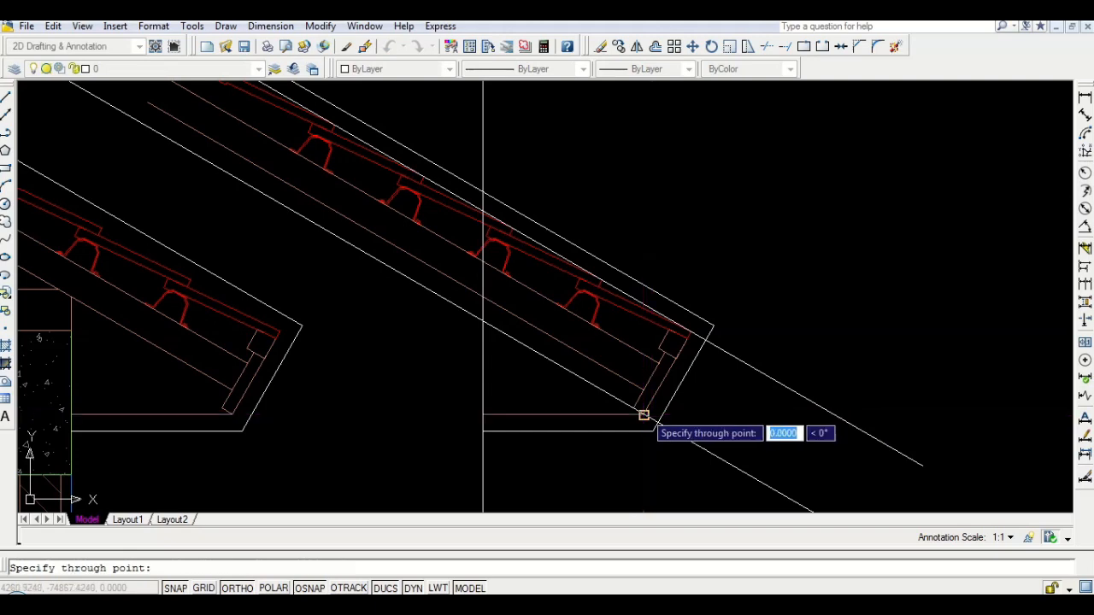
click(644, 393)
key(Return)
Erase the copied eave's rafter lines and the white outline around the original right eave
scroll(665, 378, down, 1)
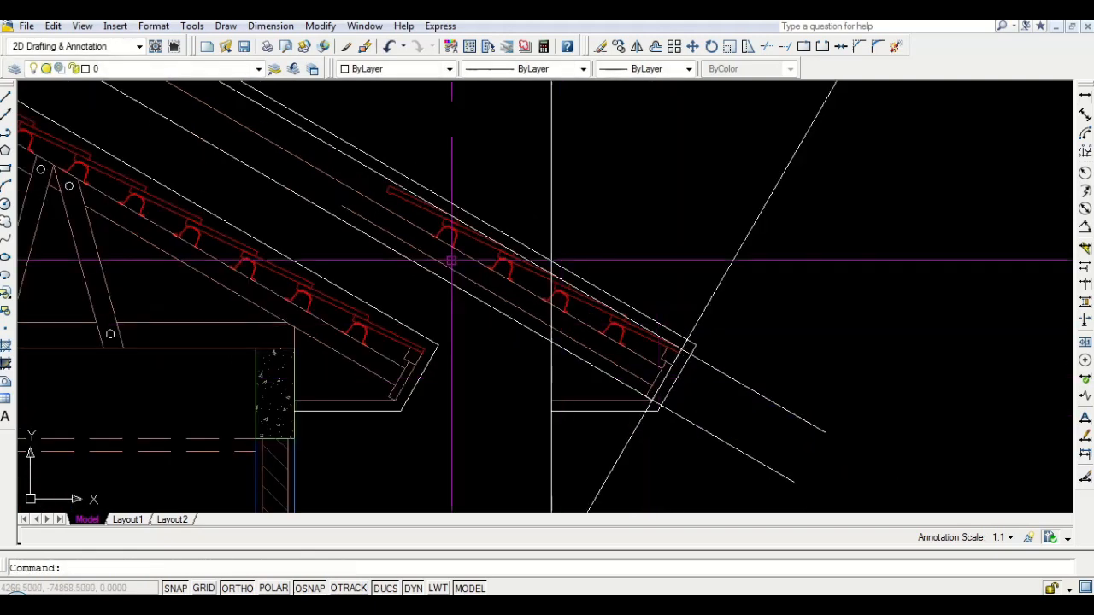
click(415, 227)
click(391, 139)
click(623, 276)
key(Delete)
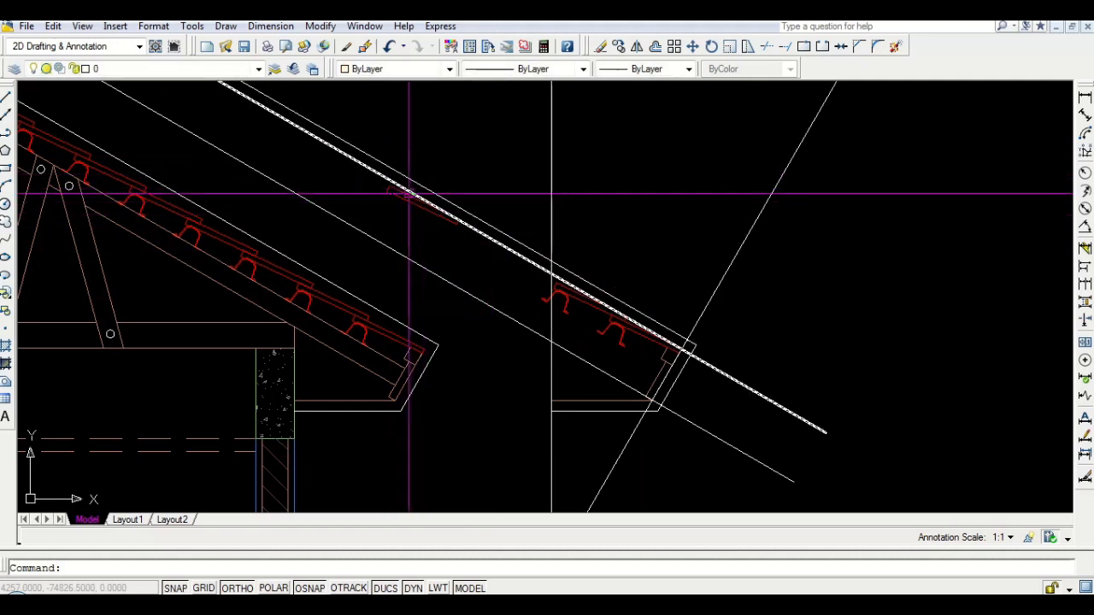
click(405, 403)
key(Delete)
Erase the remaining copied roof tiles, battens and fascia pieces inside the copied eave outline
scroll(506, 381, up, 2)
click(488, 367)
click(807, 164)
key(Delete)
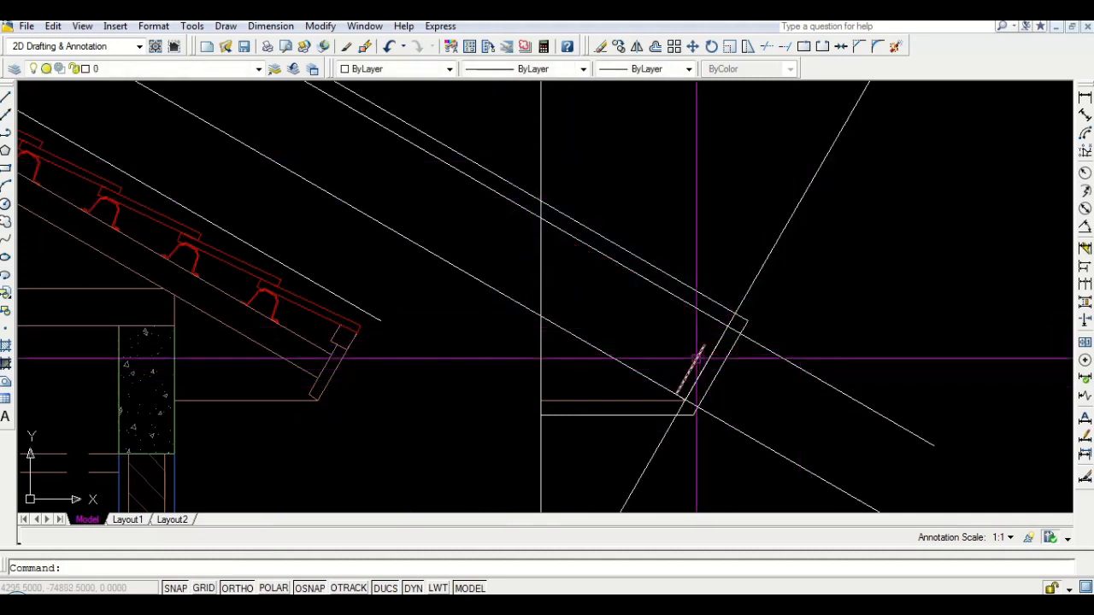
click(697, 359)
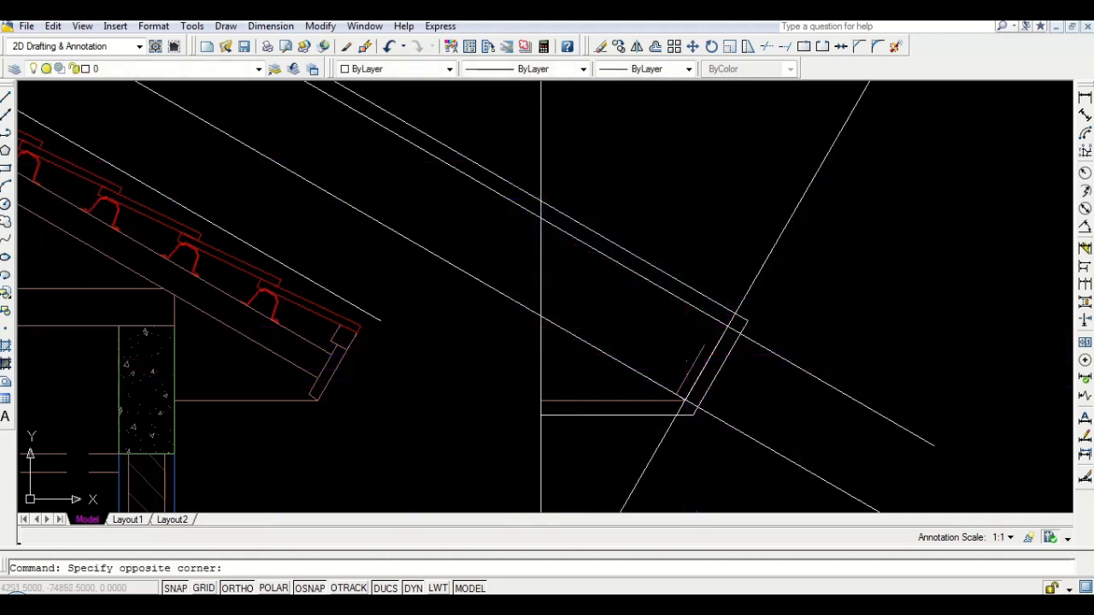
scroll(671, 401, up, 2)
click(664, 406)
click(880, 197)
Match the copied eave's soffit line to the properties of the white roof line
middle_drag(763, 331, 740, 260)
text(ma)
key(Return)
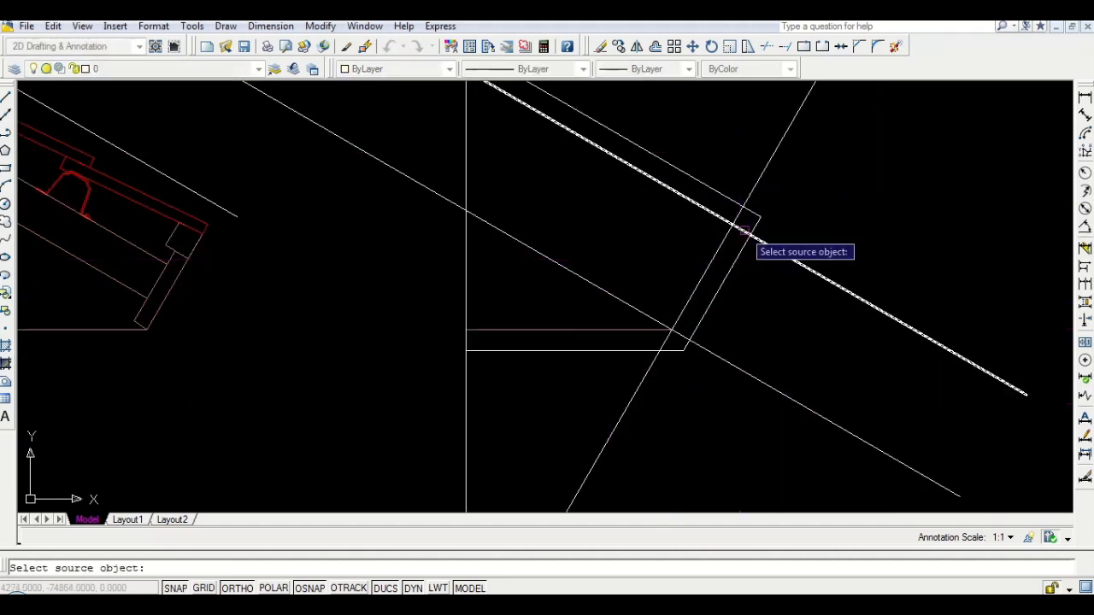
click(808, 189)
click(636, 384)
key(Return)
Trim the vertical line between the roof lines, and cut the roof and fascia lines at the copied eave's inner corners
text(tr)
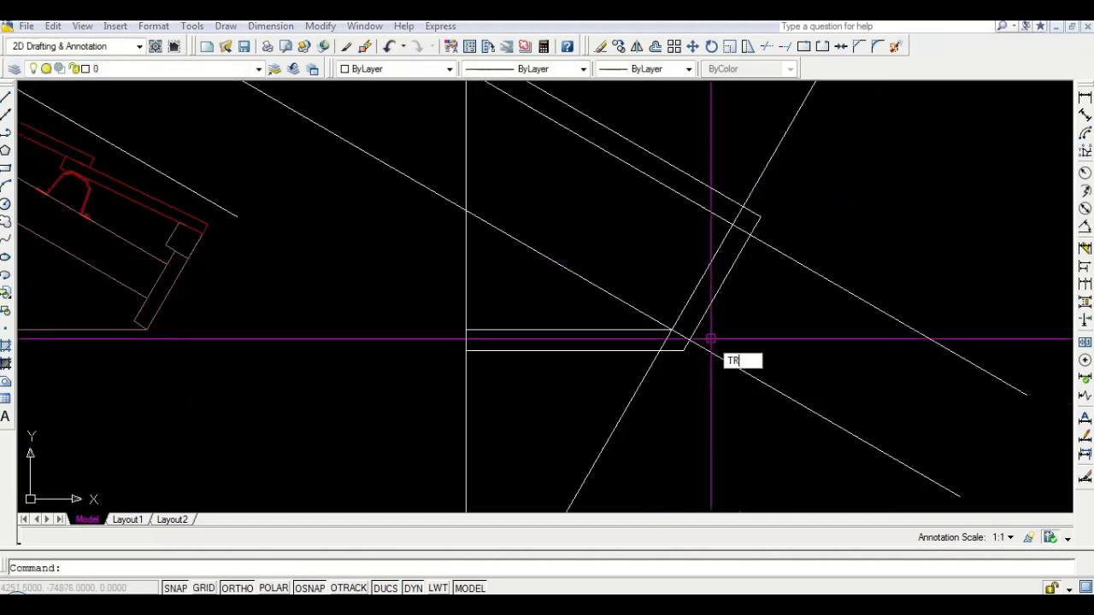
key(Return)
key(Return)
click(466, 178)
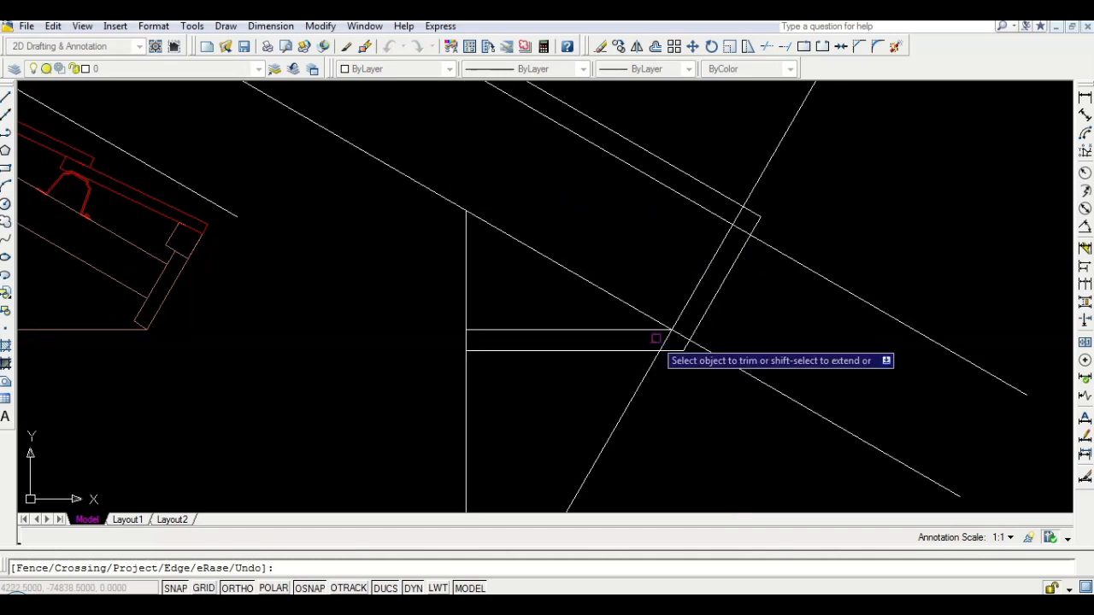
click(682, 340)
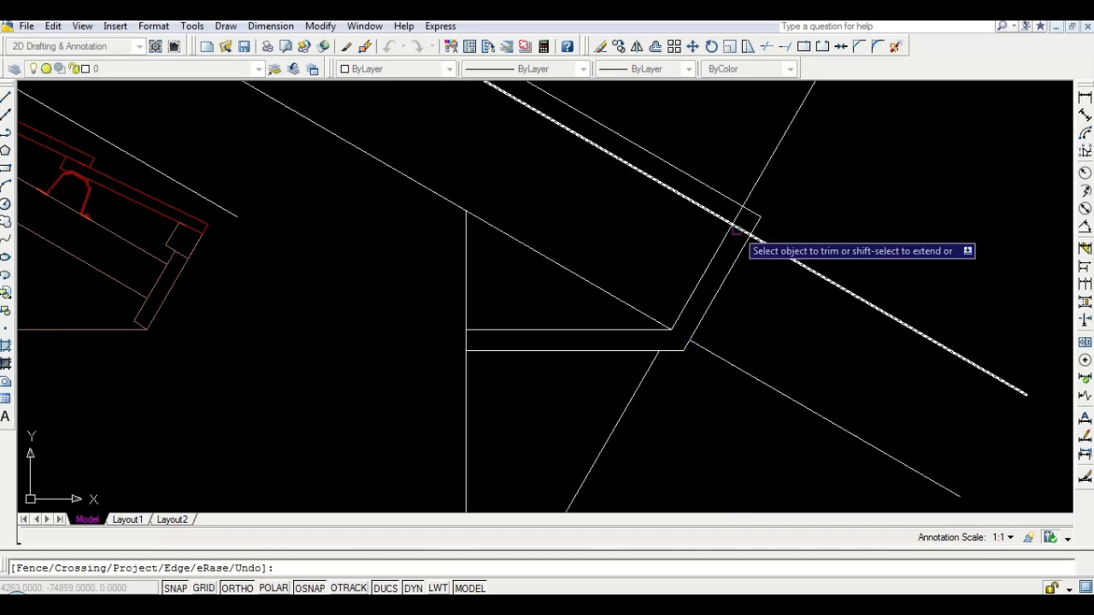
scroll(735, 226, up, 1)
click(737, 227)
scroll(684, 237, down, 1)
scroll(681, 237, down, 1)
key(Escape)
Erase the leftover roof line ends beyond the copied eave and the inclined construction line pieces above and below it
click(837, 249)
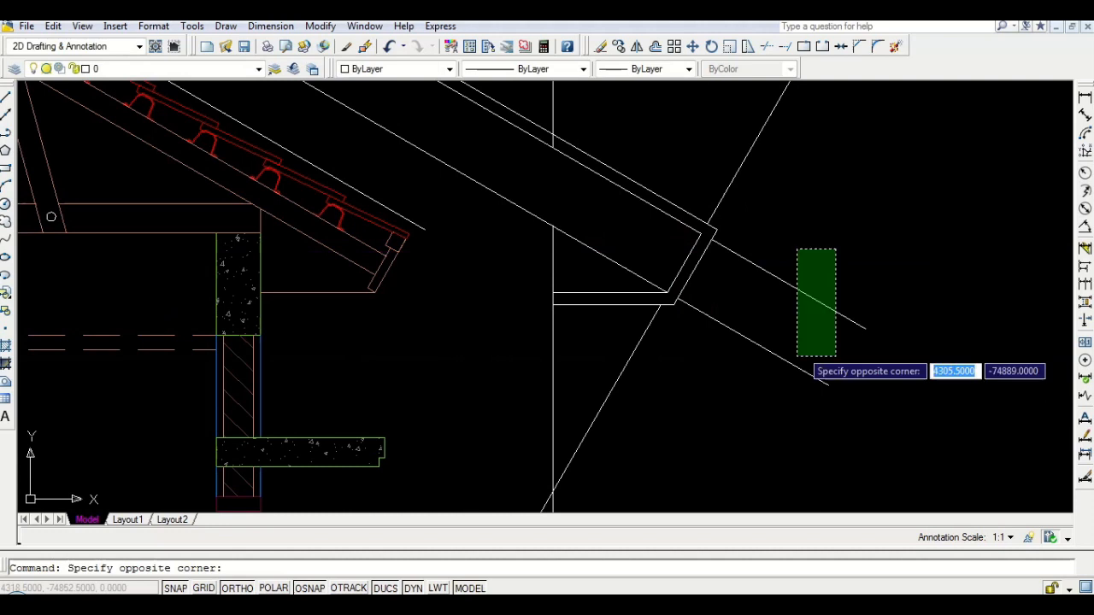
click(779, 382)
key(Delete)
click(871, 148)
click(768, 105)
key(Delete)
click(661, 420)
click(588, 423)
key(Delete)
Offset the copied roof's inner slope line parallel to itself on its lower side
middle_drag(590, 253, 599, 406)
text(o)
key(Return)
key(Return)
click(619, 341)
click(647, 188)
key(Return)
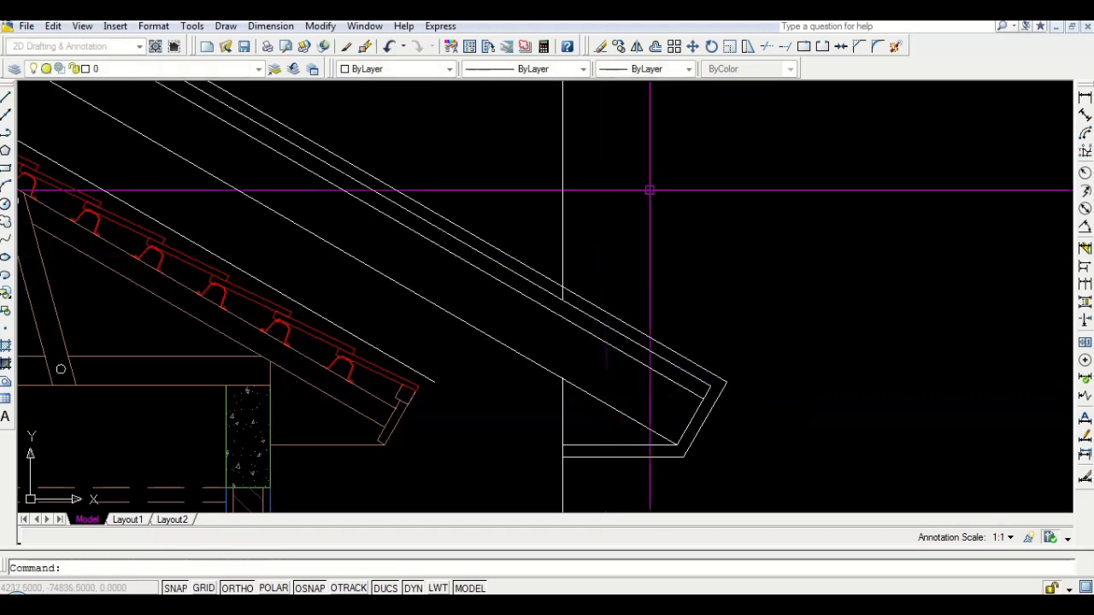
Extend the three inner lines of the copied right slope up to the left slope's outer roof line
scroll(661, 317, down, 2)
scroll(435, 228, up, 4)
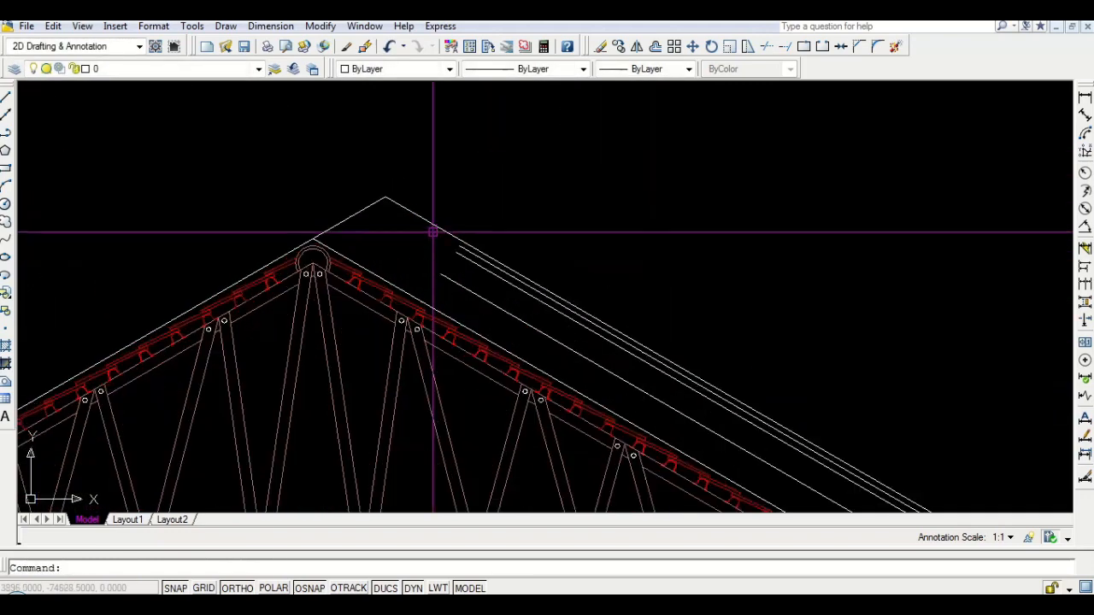
scroll(423, 256, up, 2)
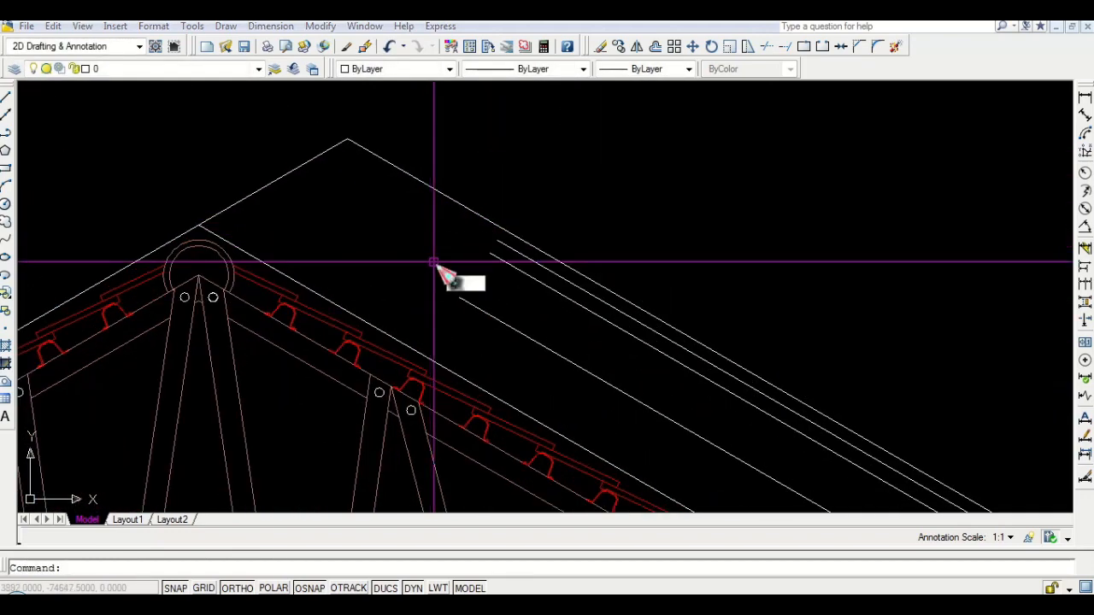
key(Return)
click(459, 316)
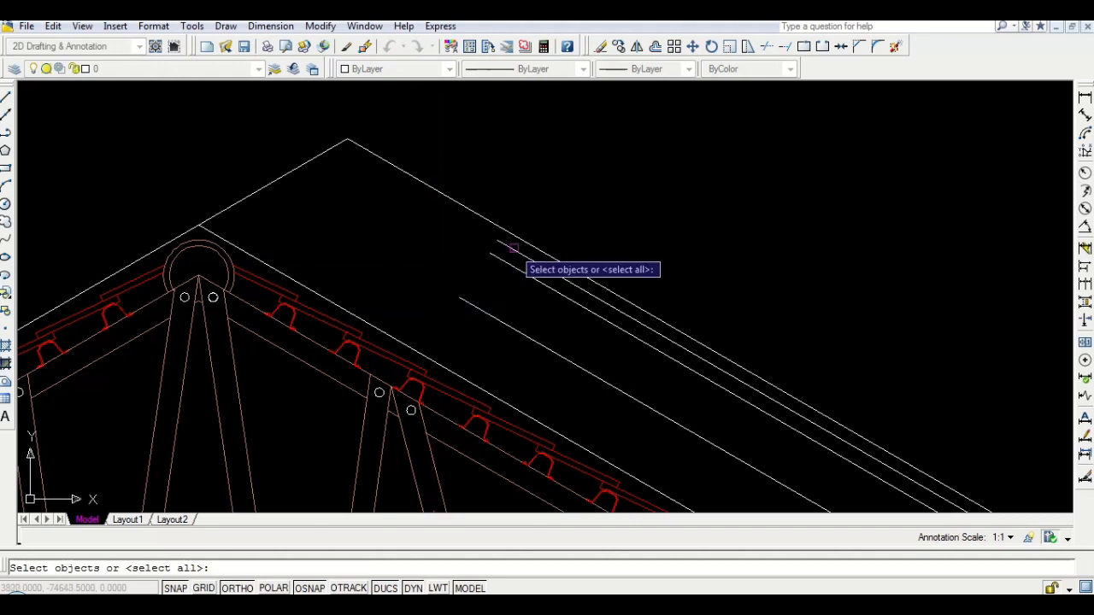
key(Return)
click(507, 257)
click(506, 260)
click(475, 307)
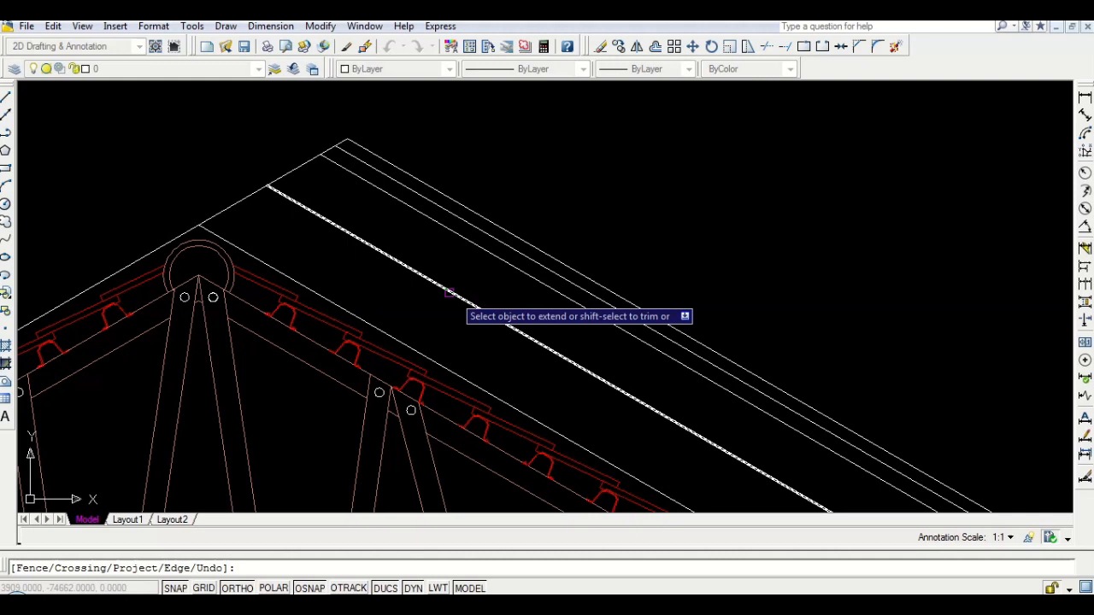
key(Return)
Mirror the copied right slope's lines to the left about the vertical axis through the new ridge, keeping the originals
click(393, 280)
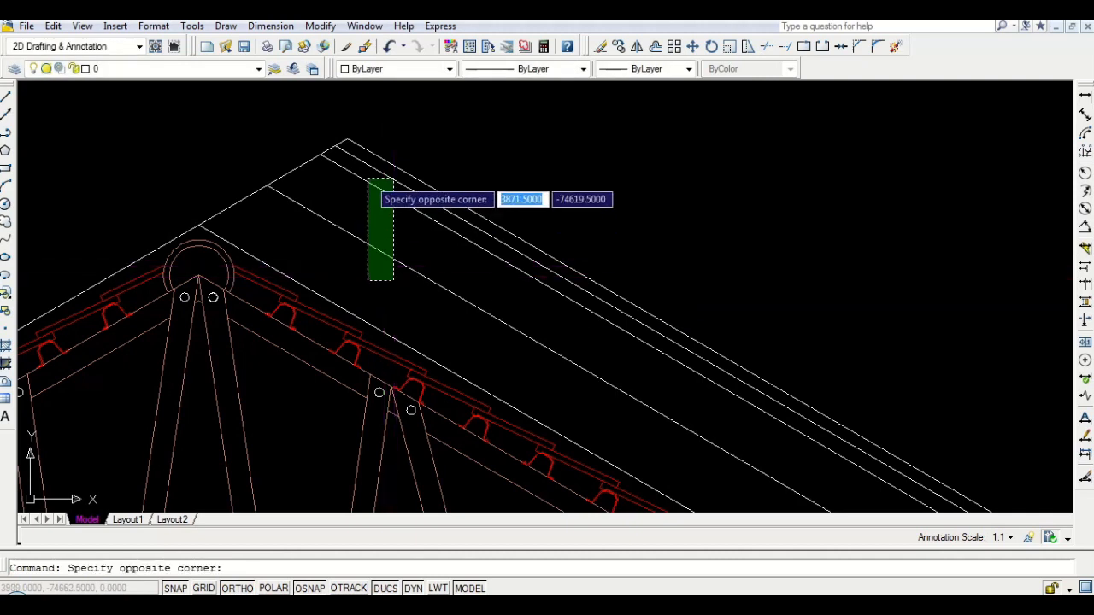
click(369, 180)
middle_drag(359, 159, 402, 203)
text(mi)
key(Return)
click(398, 188)
click(430, 142)
key(Return)
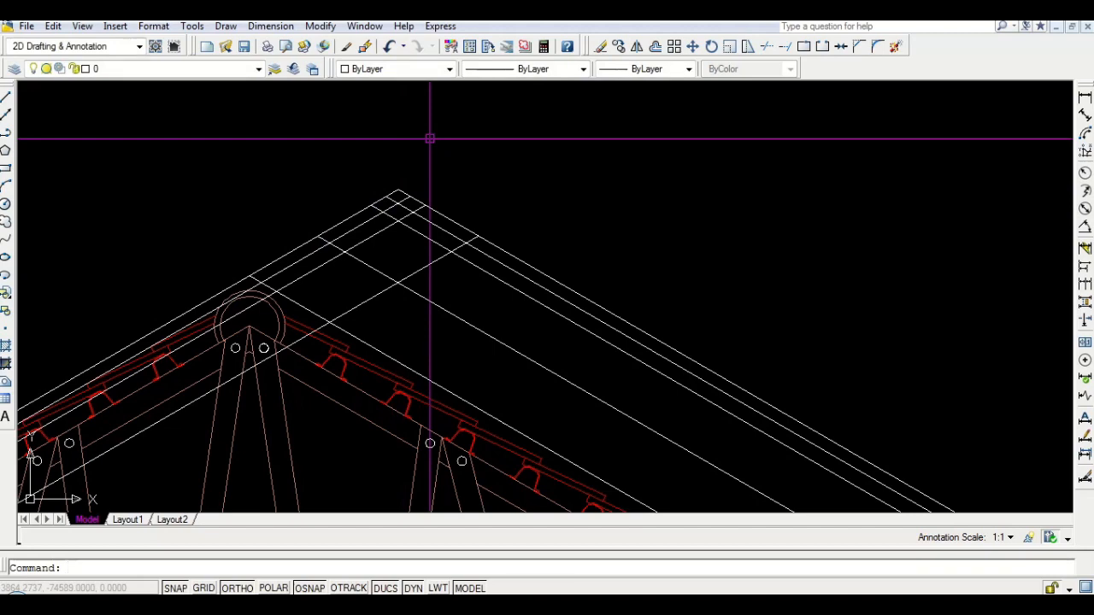
Trim the overlapping ends of the upper roof lines where both slopes cross near the new ridge
text(TR)
key(Return)
key(Return)
scroll(382, 193, up, 2)
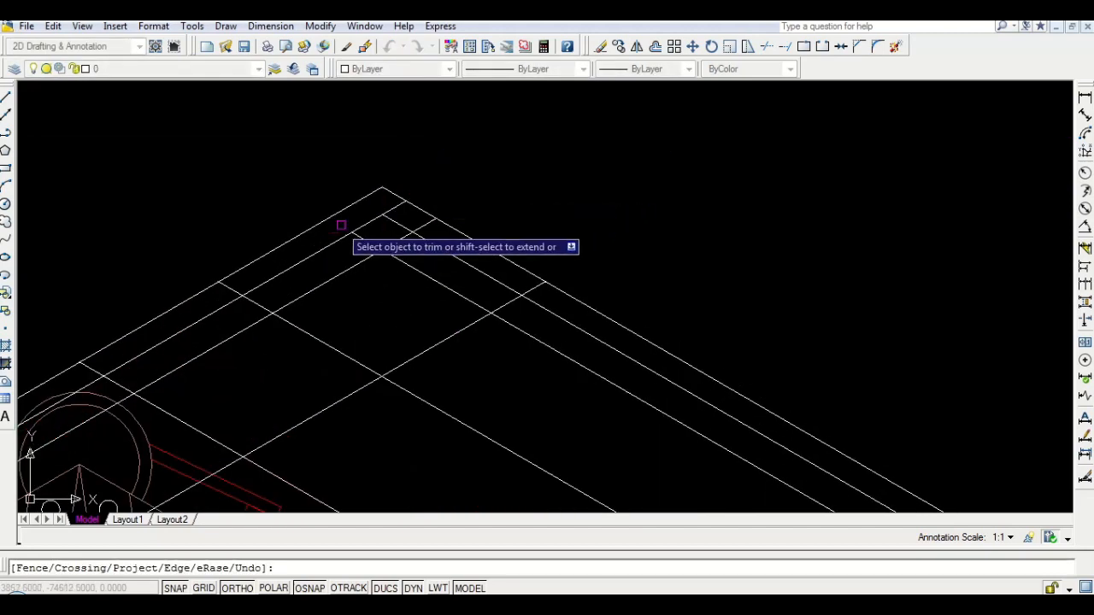
middle_drag(341, 225, 438, 156)
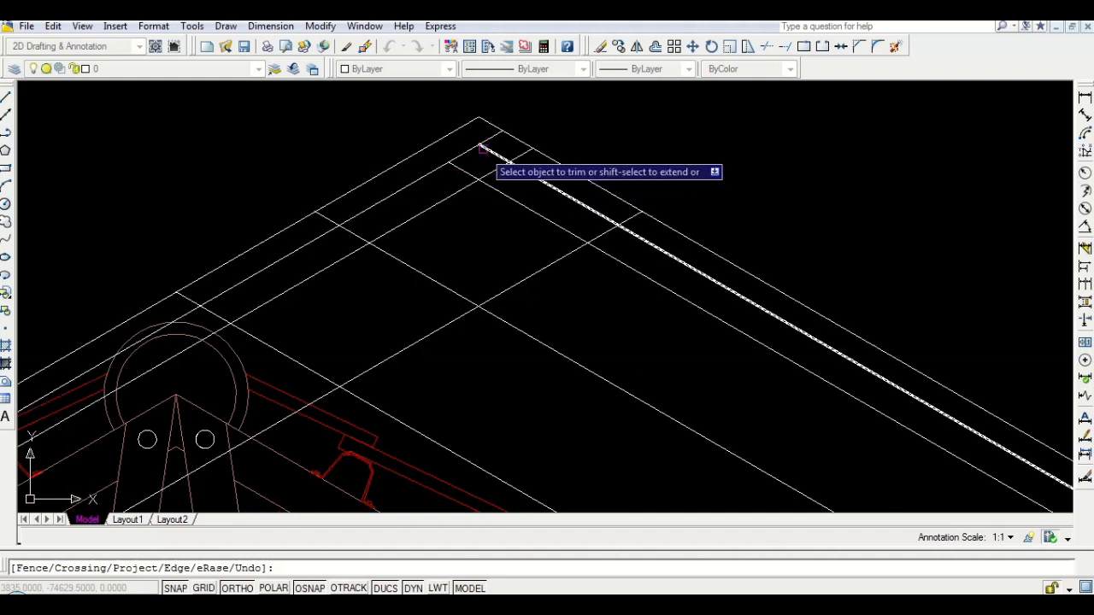
click(188, 297)
click(325, 217)
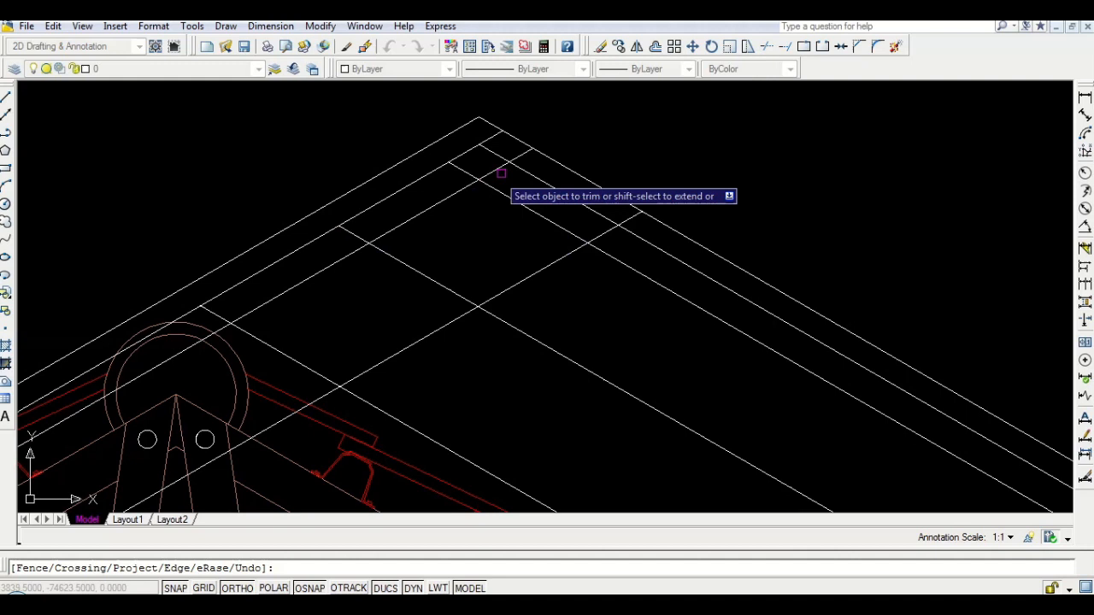
click(495, 137)
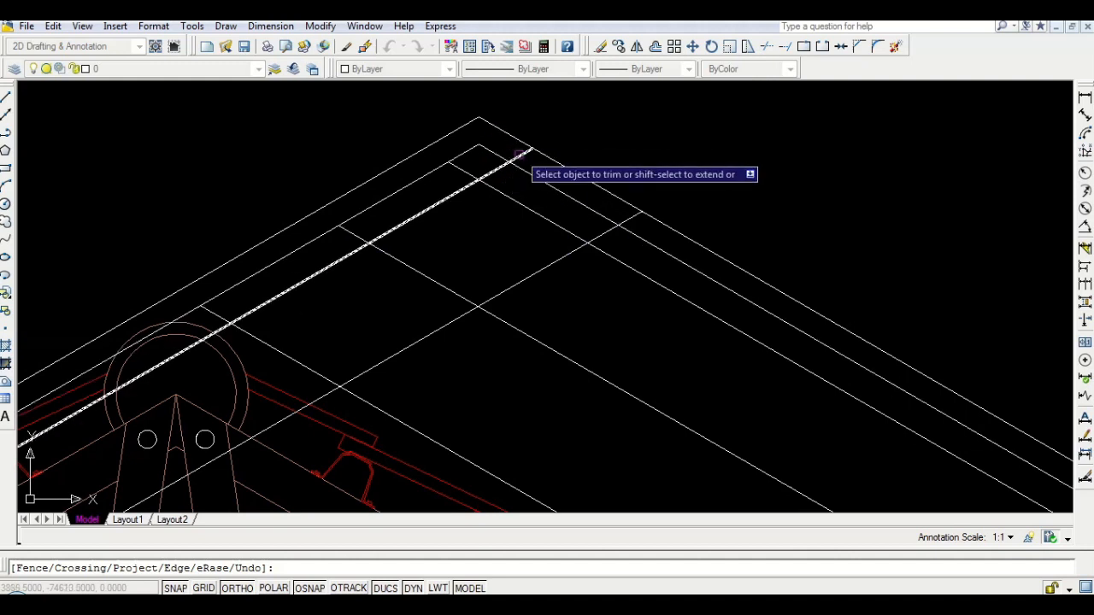
click(611, 229)
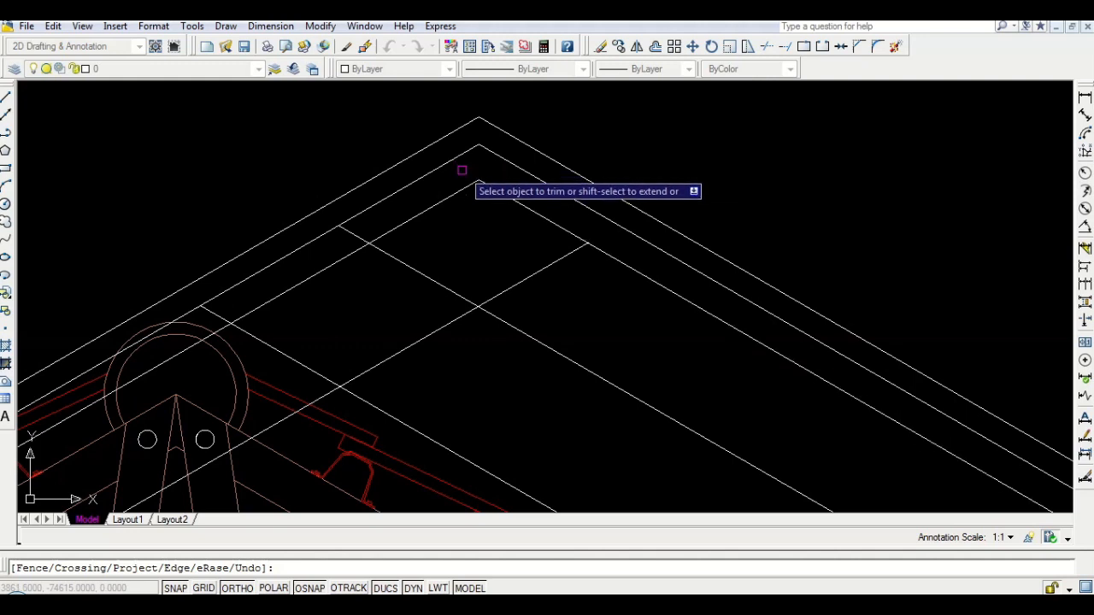
Trim the lower slope lines to a peak and at the original ridge cap and tiles, and erase the leftover mirrored segments
click(359, 230)
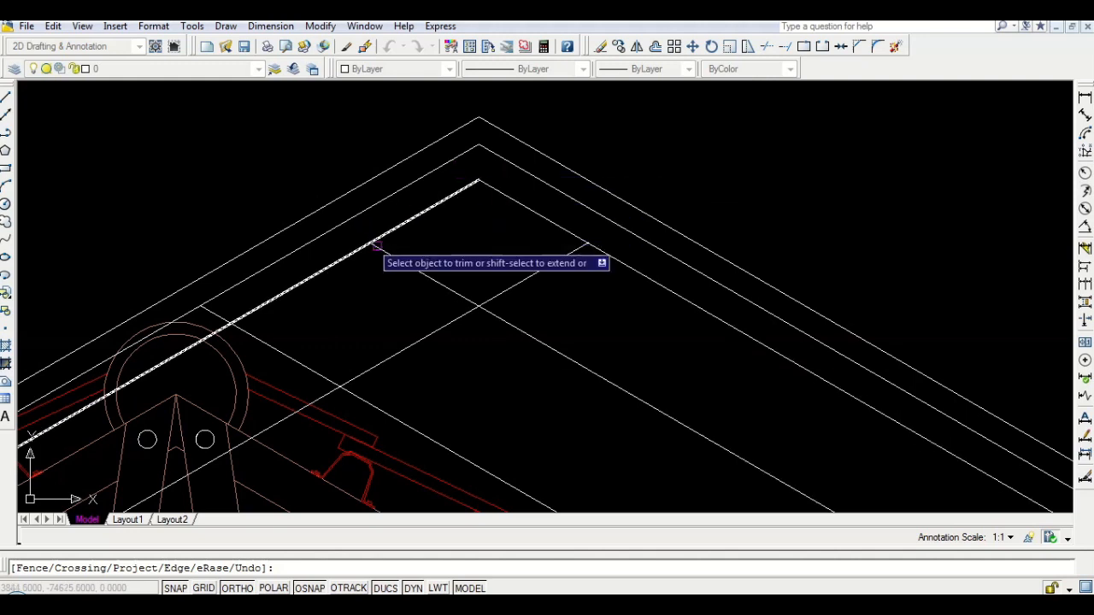
click(439, 282)
click(506, 287)
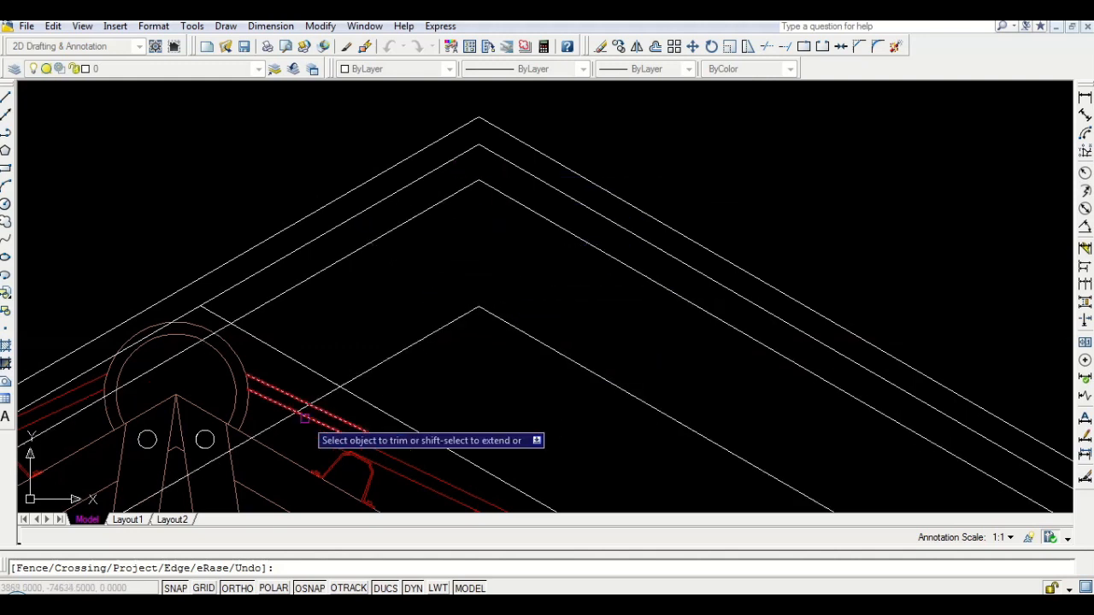
click(305, 412)
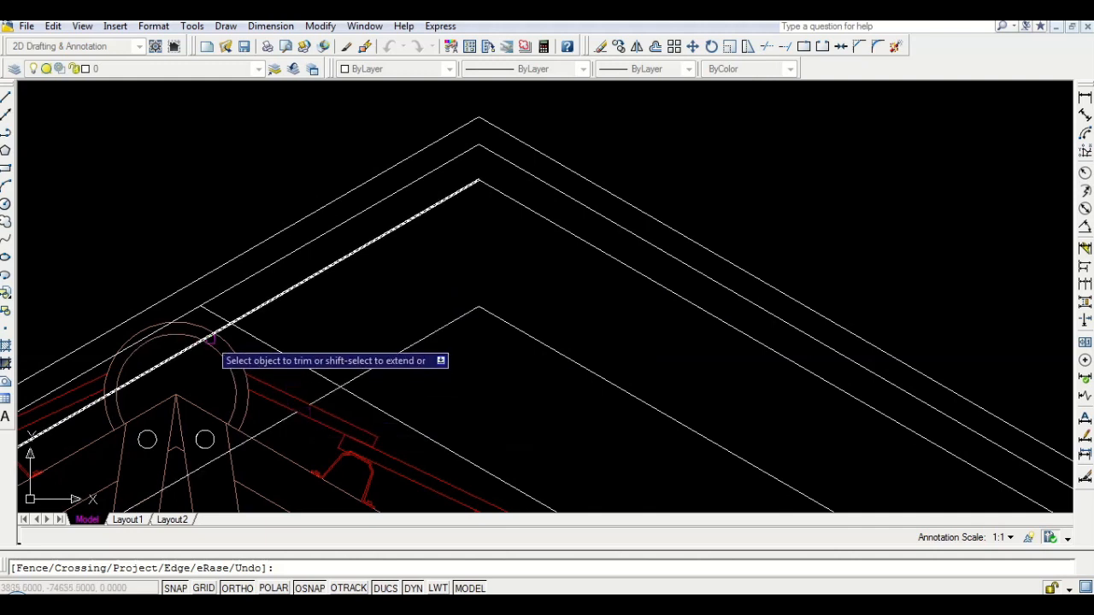
click(122, 349)
key(Return)
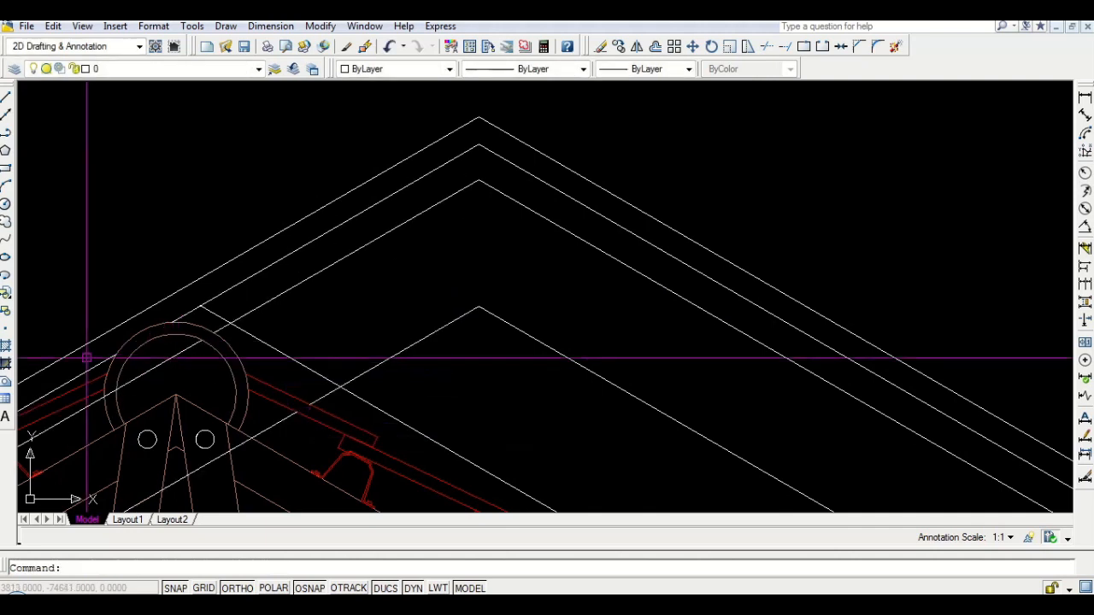
key(Delete)
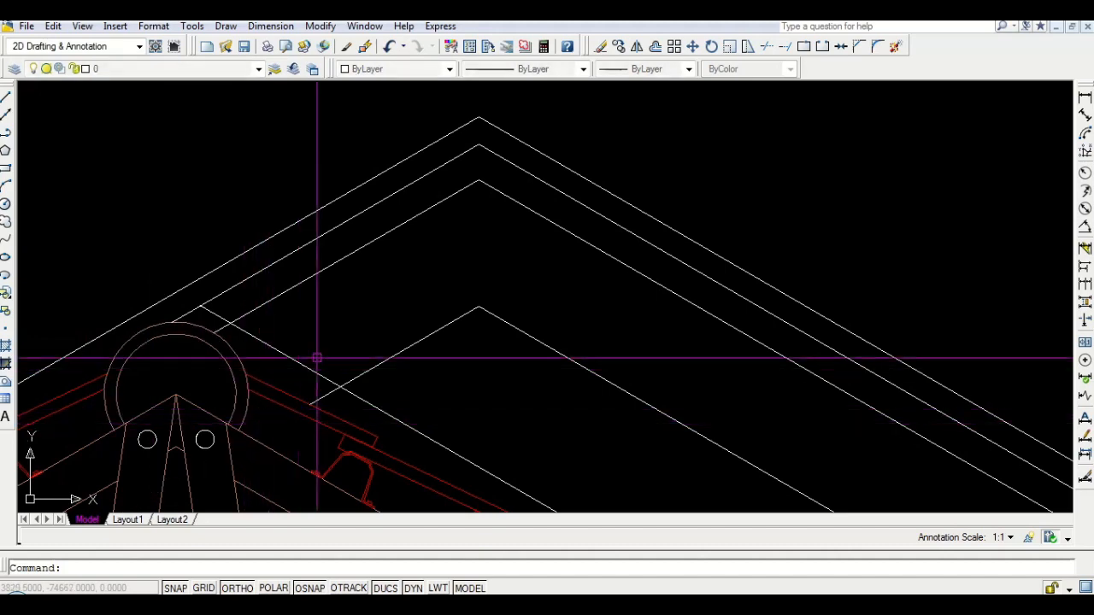
Trim the rear wall's vertical line at the ground line and delete the leftover part below it
scroll(305, 244, down, 8)
scroll(422, 342, up, 4)
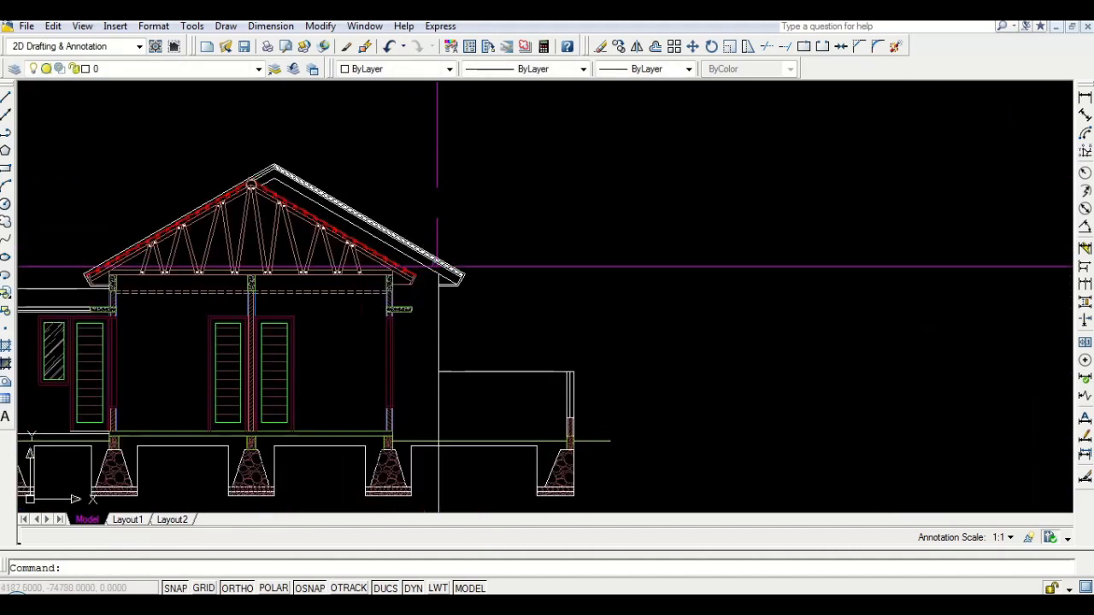
key(Return)
key(Return)
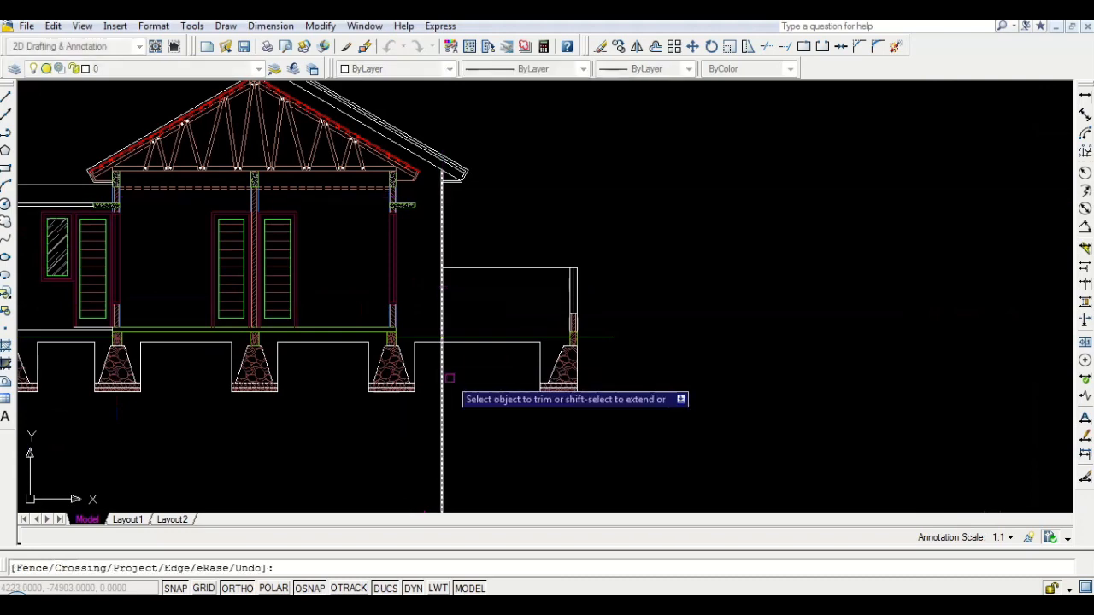
scroll(437, 351, up, 4)
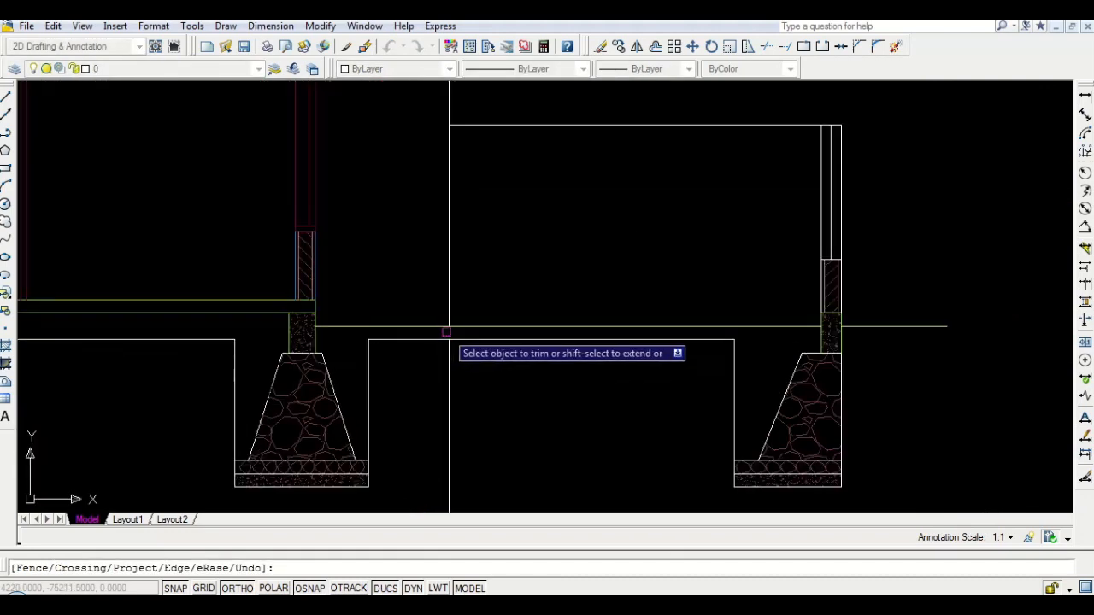
click(445, 332)
key(Escape)
click(471, 345)
click(410, 351)
key(Delete)
Draw a horizontal construction line through the top edge of the existing right canopy slab
scroll(410, 351, down, 2)
middle_drag(344, 381, 268, 578)
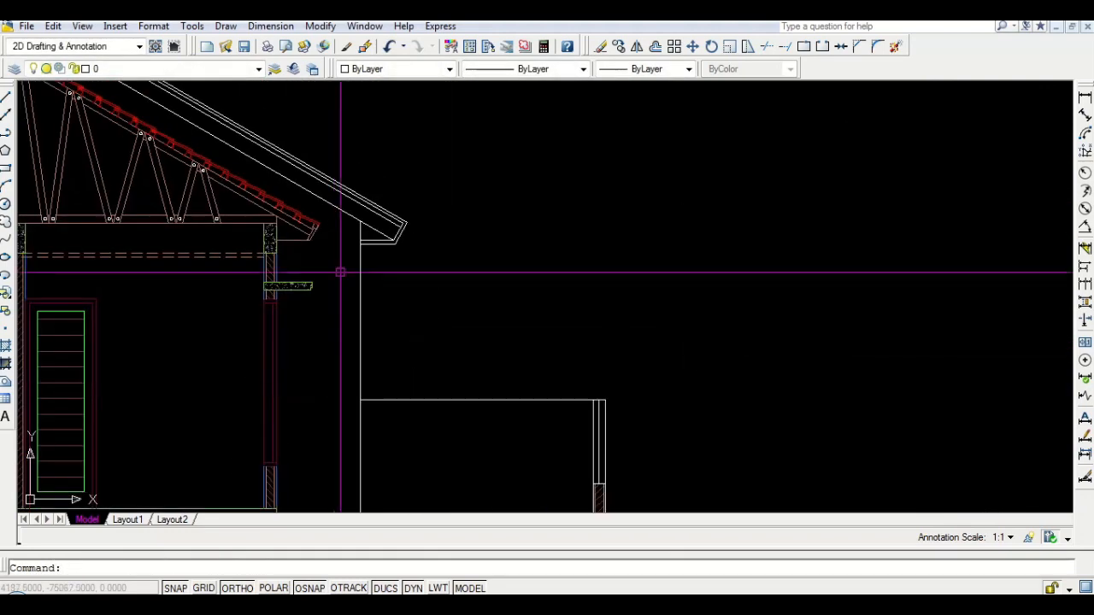
scroll(340, 271, up, 3)
text(l)
key(Return)
key(Escape)
text(xl)
key(Return)
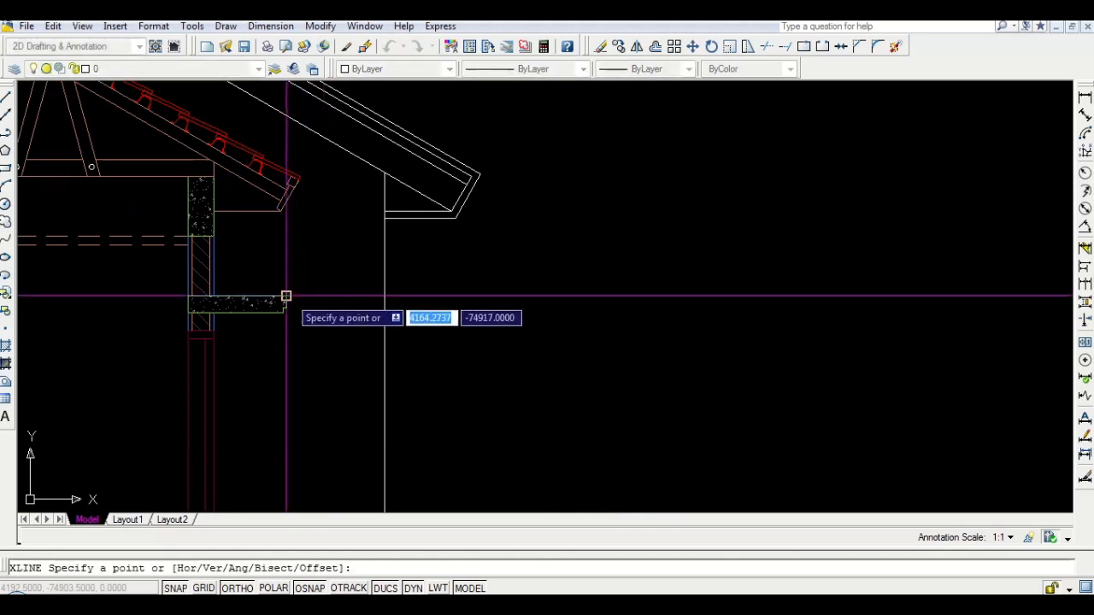
click(286, 295)
click(605, 338)
key(Escape)
Move the horizontal construction line up by 10
click(535, 276)
click(509, 338)
text(m)
key(Return)
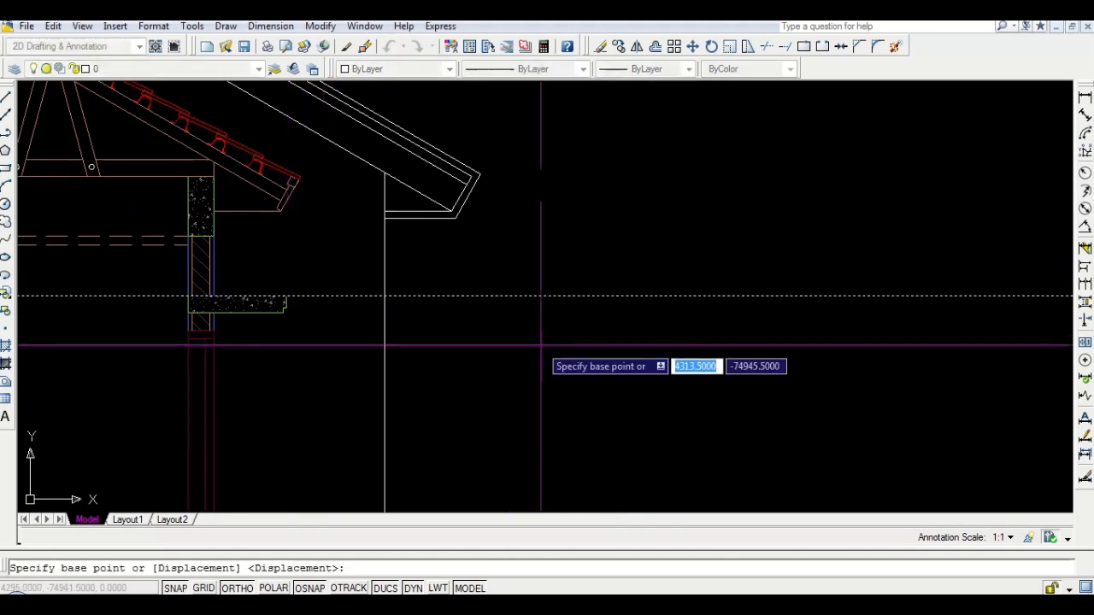
click(541, 346)
text(1)
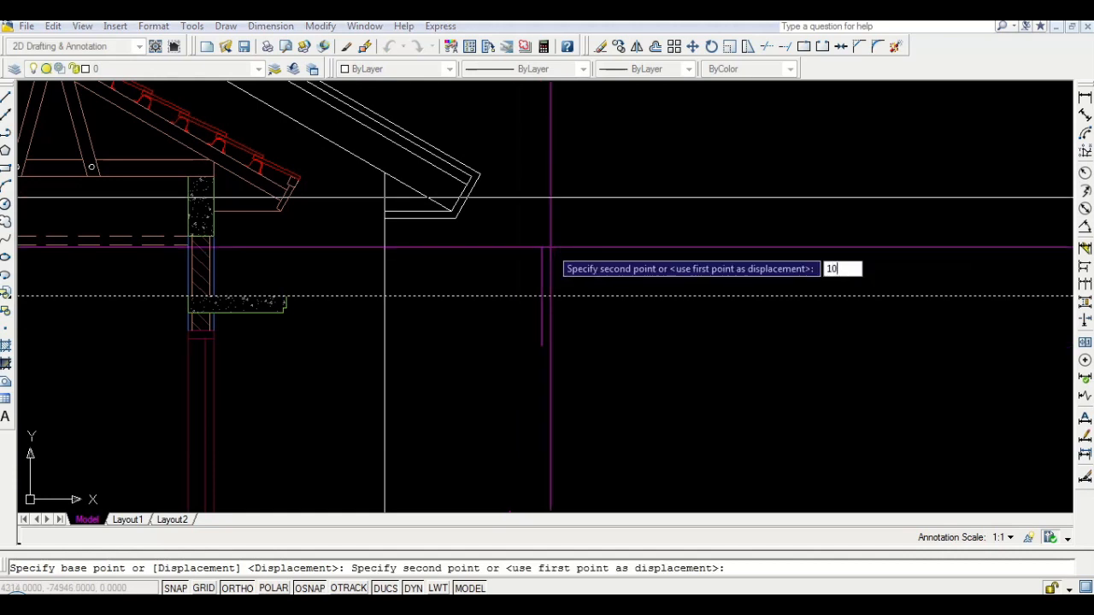
text(0)
key(Return)
Offset the horizontal construction line upward and the rear wall line to the left, both by 15
key(Return)
key(Return)
click(530, 278)
click(525, 256)
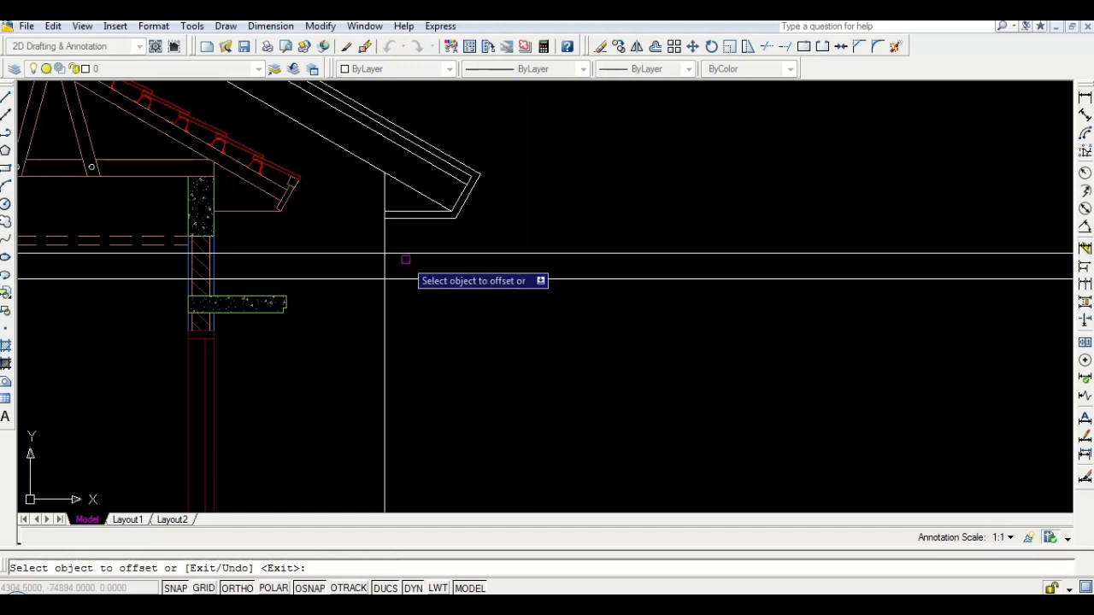
click(386, 262)
click(377, 262)
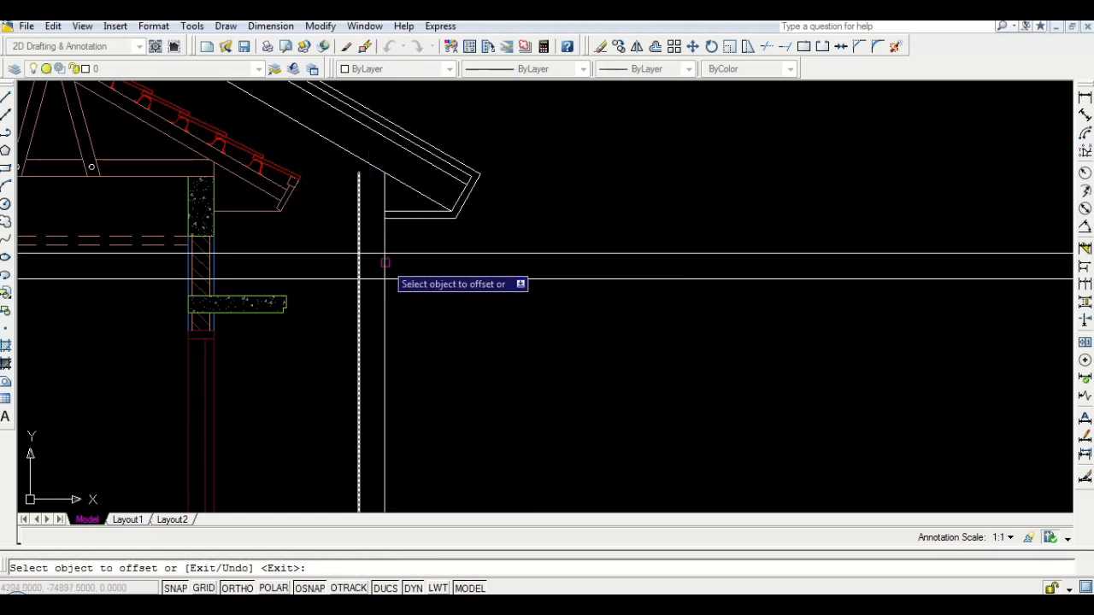
scroll(398, 263, up, 2)
key(Escape)
Offset the lower horizontal construction line upward by 5
key(Return)
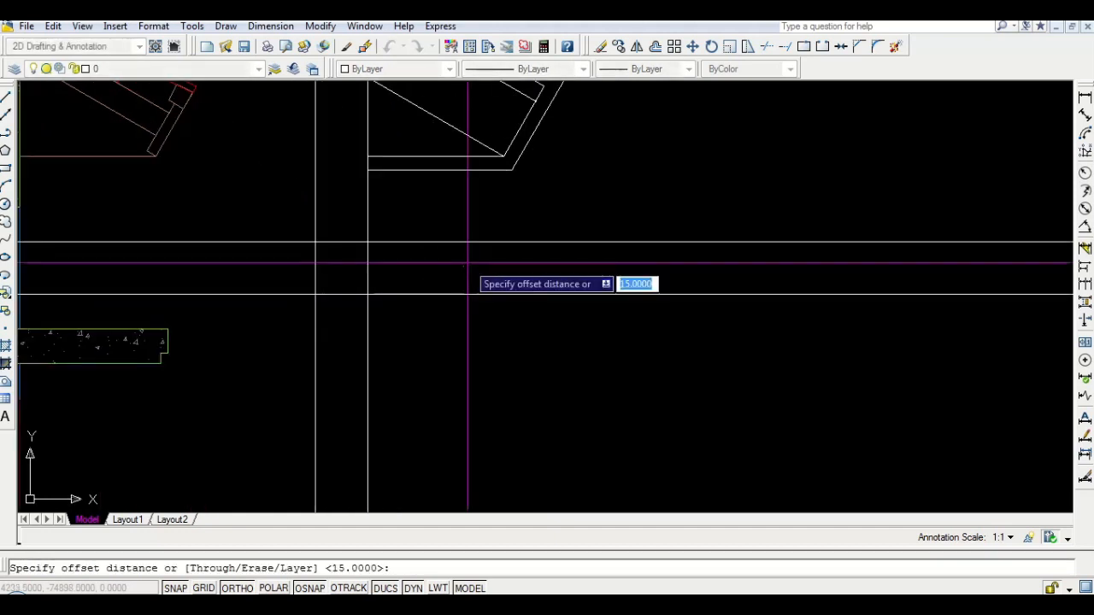
key(Return)
click(480, 292)
click(469, 256)
key(Escape)
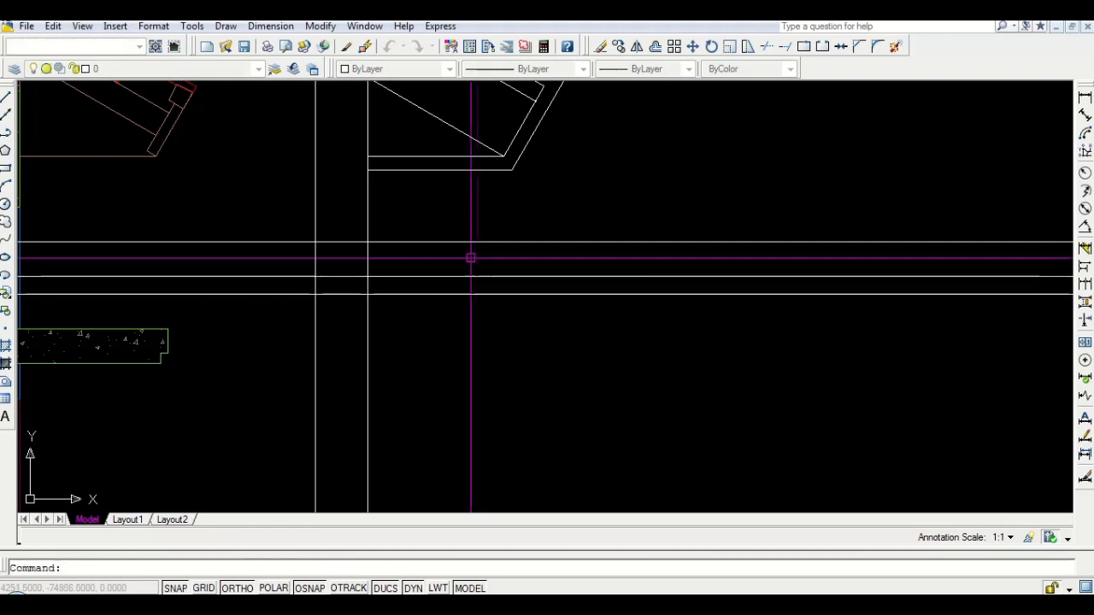
Offset the rear wall line 100 to the right, and offset that copy slightly farther right for the canopy's outer edge
key(Return)
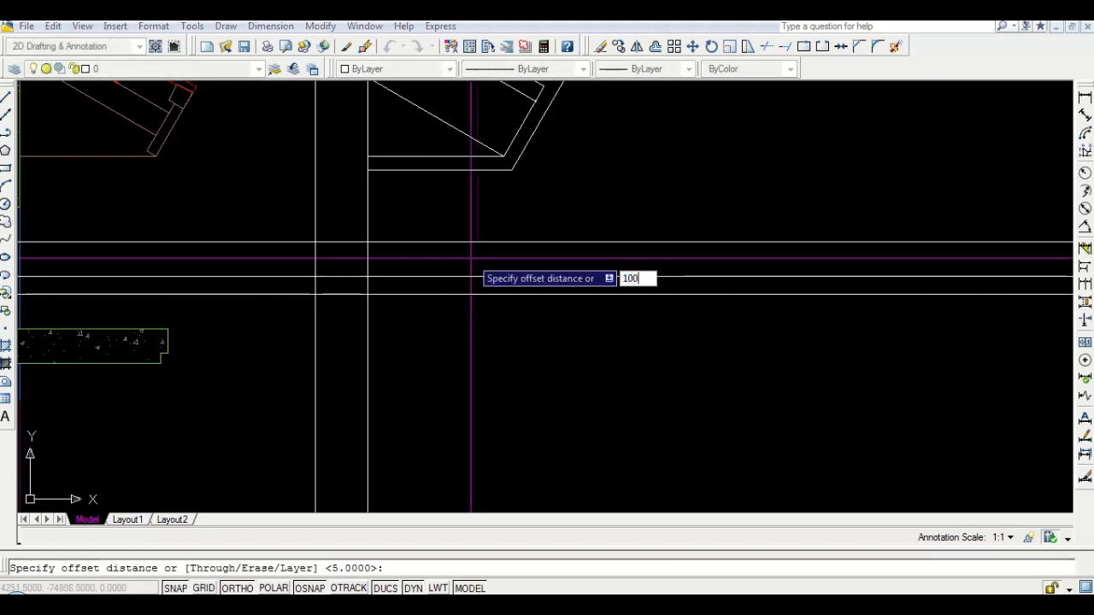
key(Return)
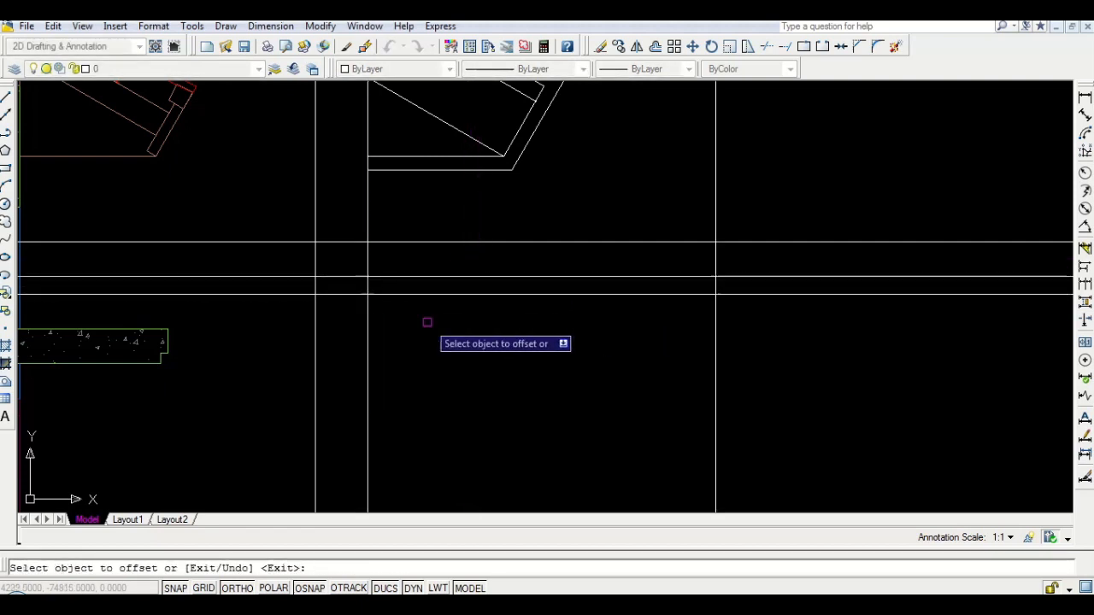
key(Return)
key(Return)
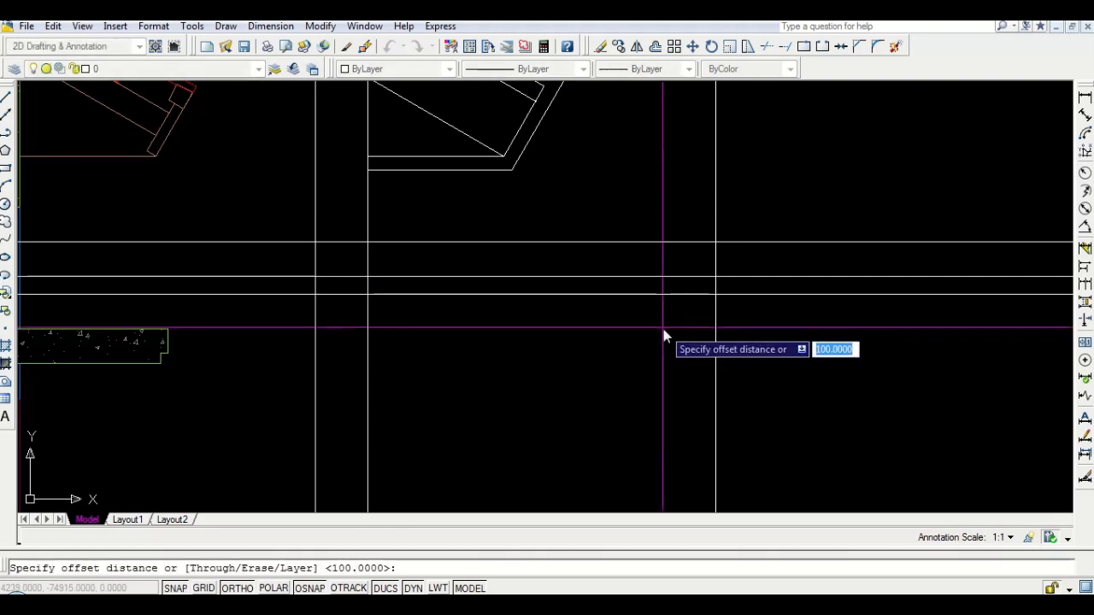
key(Return)
click(714, 323)
click(749, 323)
key(Return)
Trim the crossing construction lines beyond the rear canopy's edges so they form its slab outline
text(tr)
key(Return)
key(Return)
click(817, 193)
click(796, 331)
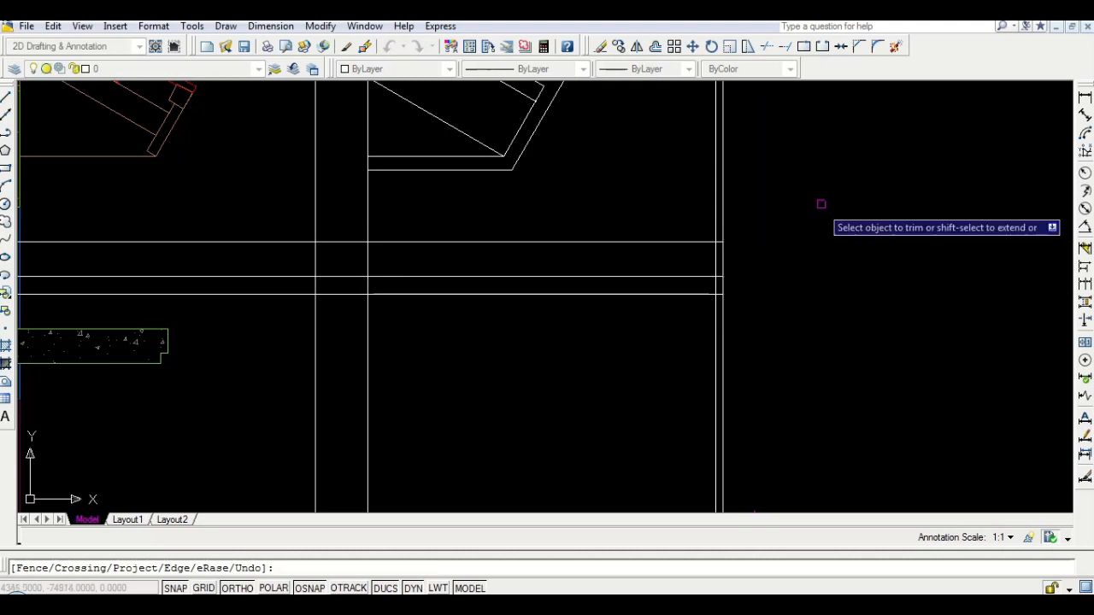
click(819, 206)
click(634, 145)
click(778, 353)
click(659, 378)
click(298, 343)
click(271, 197)
click(256, 304)
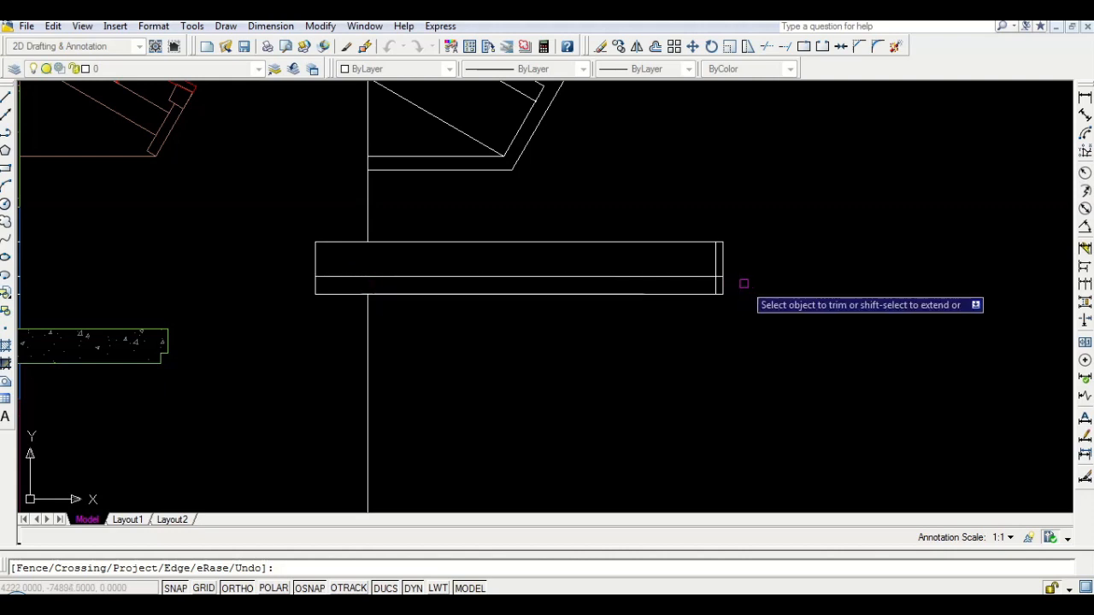
Trim the lower outer corner of the rear canopy outline to leave a stepped edge
scroll(735, 287, up, 3)
click(766, 342)
click(697, 286)
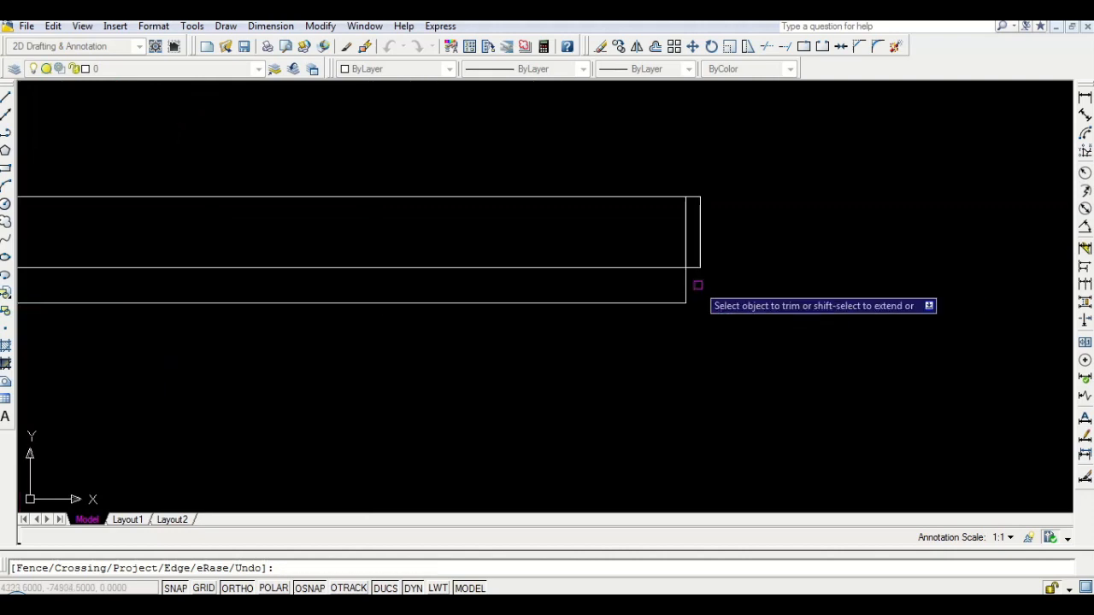
key(Return)
Draw a vertical construction line down through the outer end of the rear canopy
scroll(683, 231, down, 5)
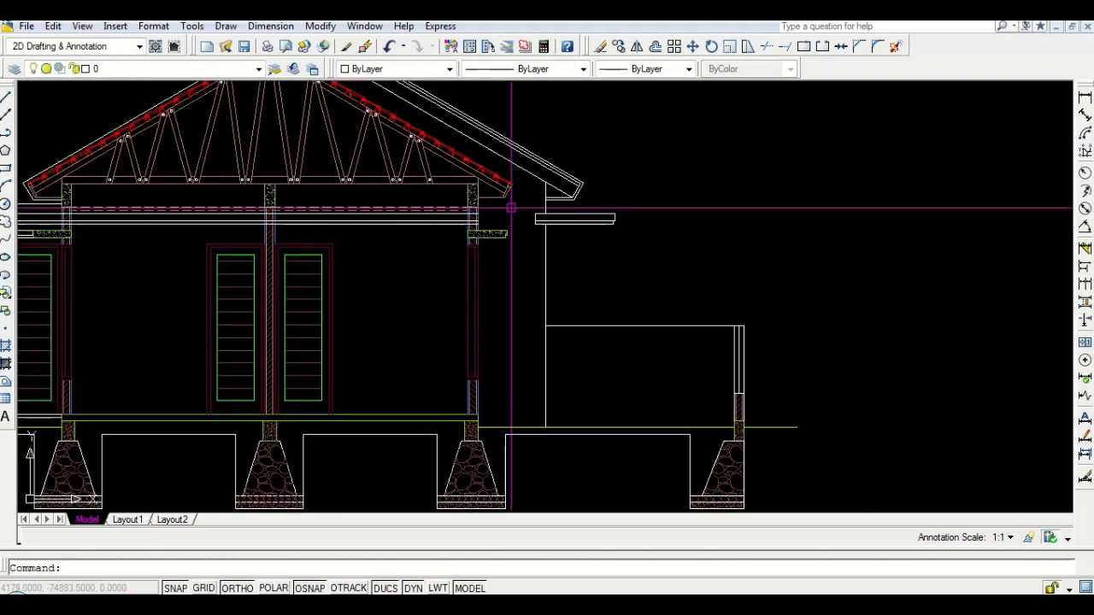
text(xl)
key(Return)
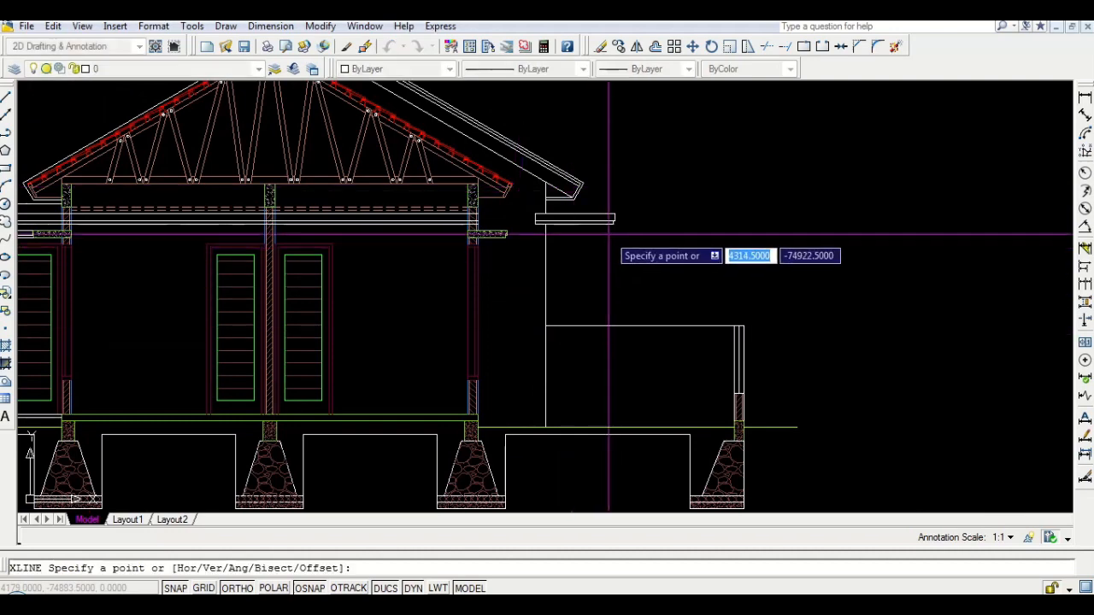
click(615, 220)
click(615, 367)
key(Return)
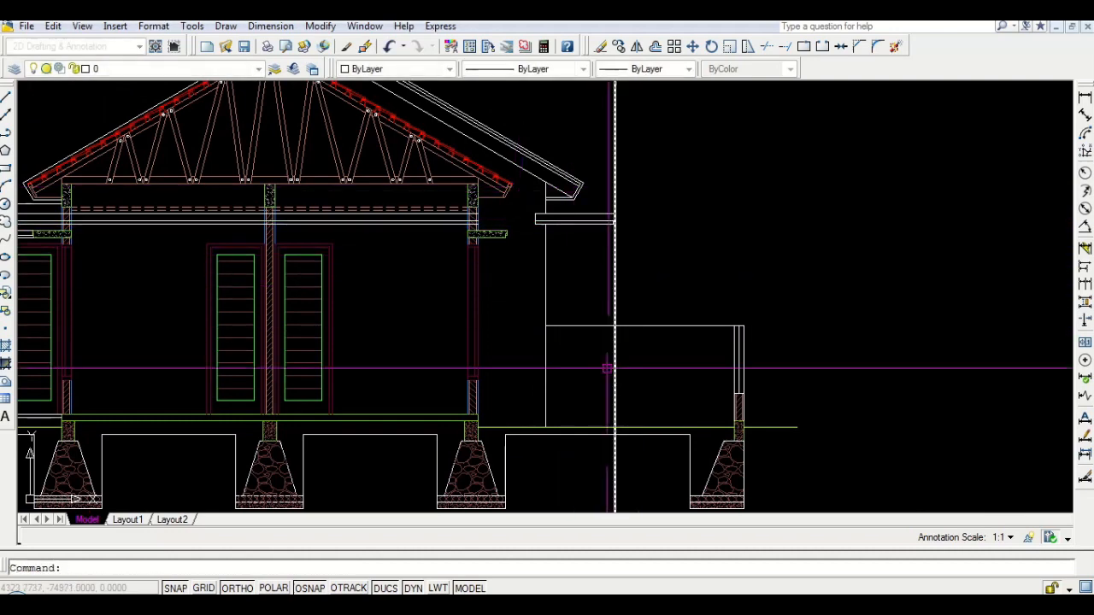
Draw the rear terrace edge as a polyline 15 up from the ground line and across to the wall, erasing the vertical construction line
scroll(590, 504, up, 3)
text(pl)
key(Return)
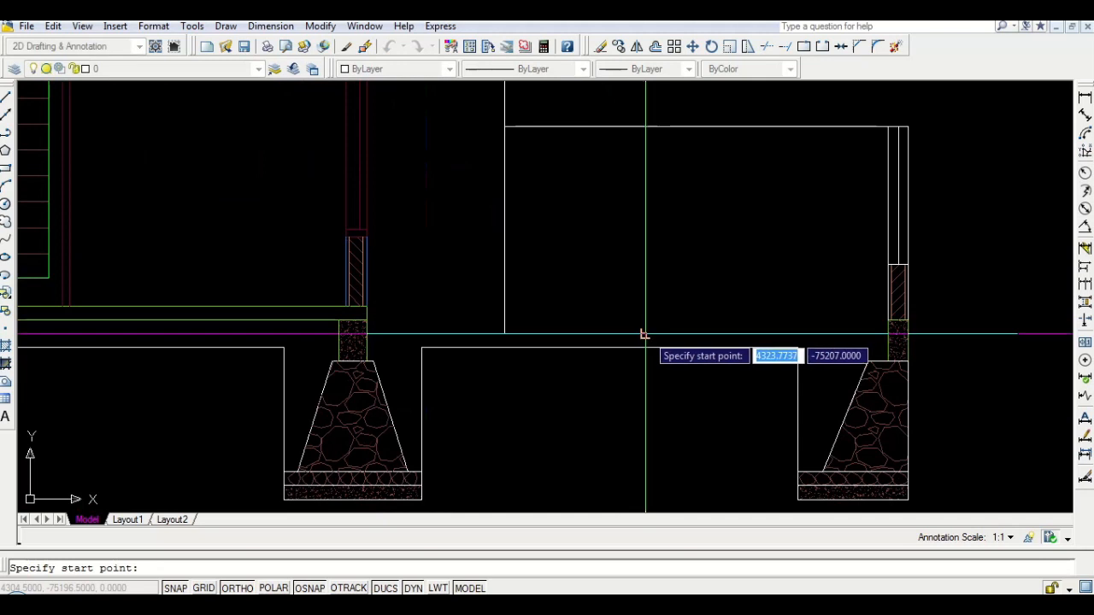
click(644, 334)
text(15)
key(Return)
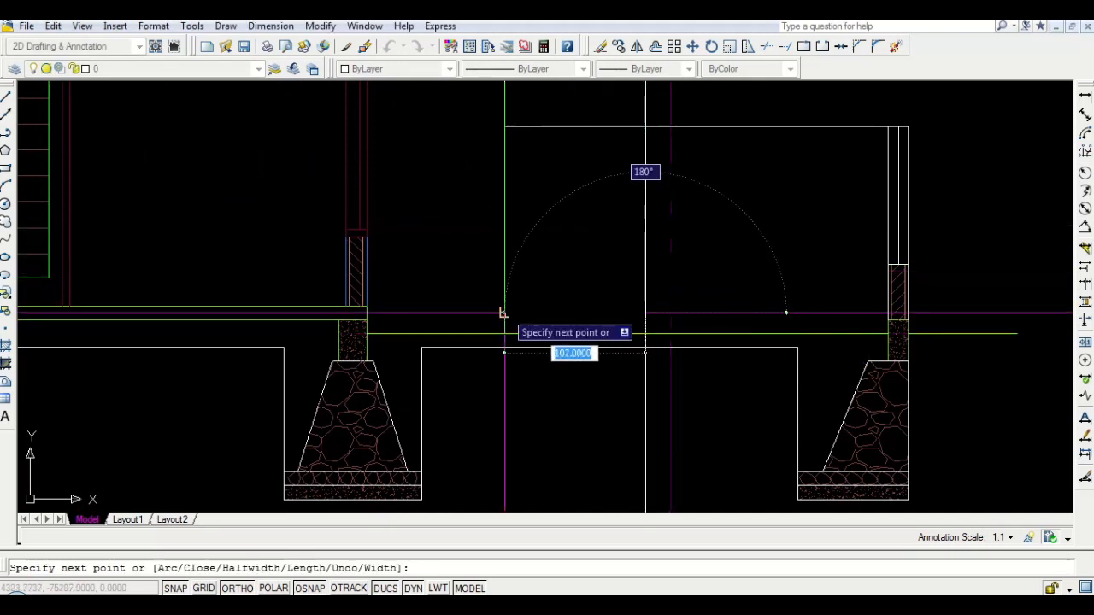
click(504, 313)
key(Return)
scroll(674, 254, down, 5)
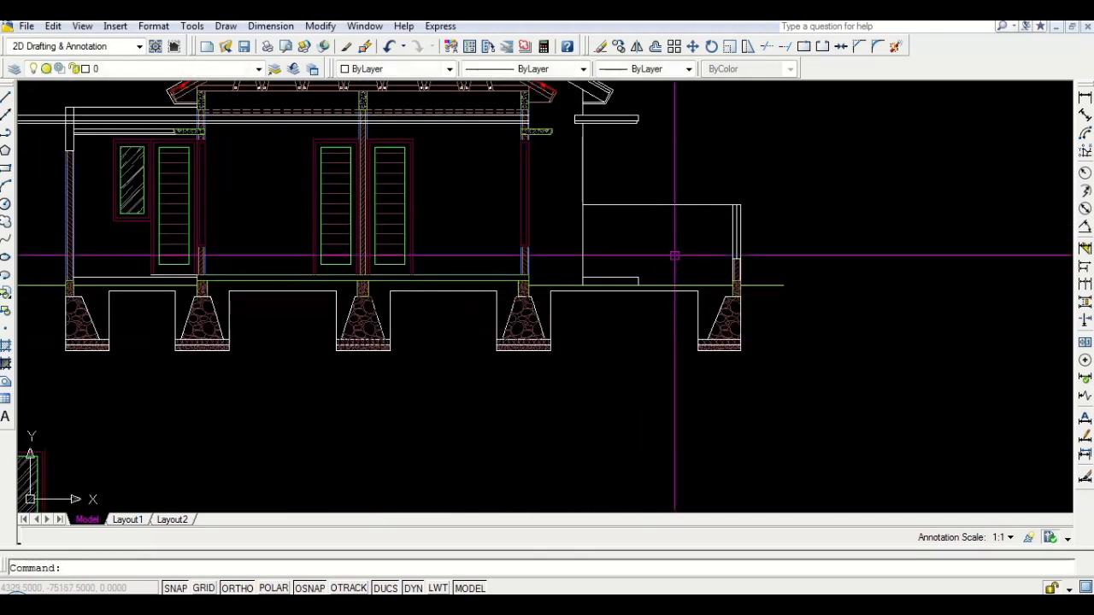
Delete the leftover horizontal construction lines crossing the house interior
middle_drag(433, 246, 507, 257)
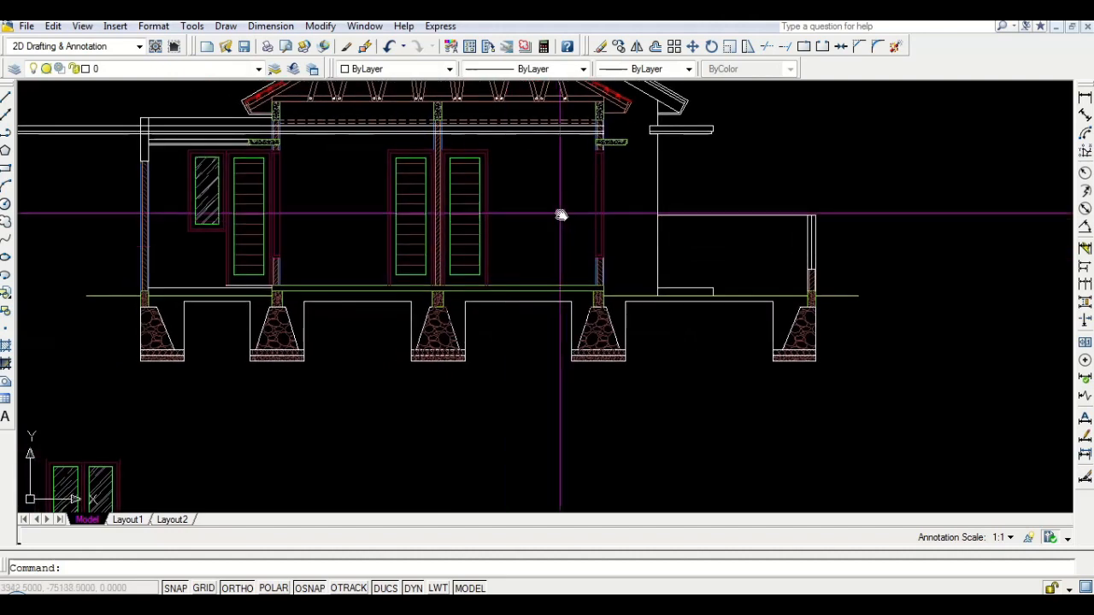
middle_drag(560, 214, 576, 197)
scroll(577, 197, down, 2)
scroll(533, 152, up, 3)
click(619, 250)
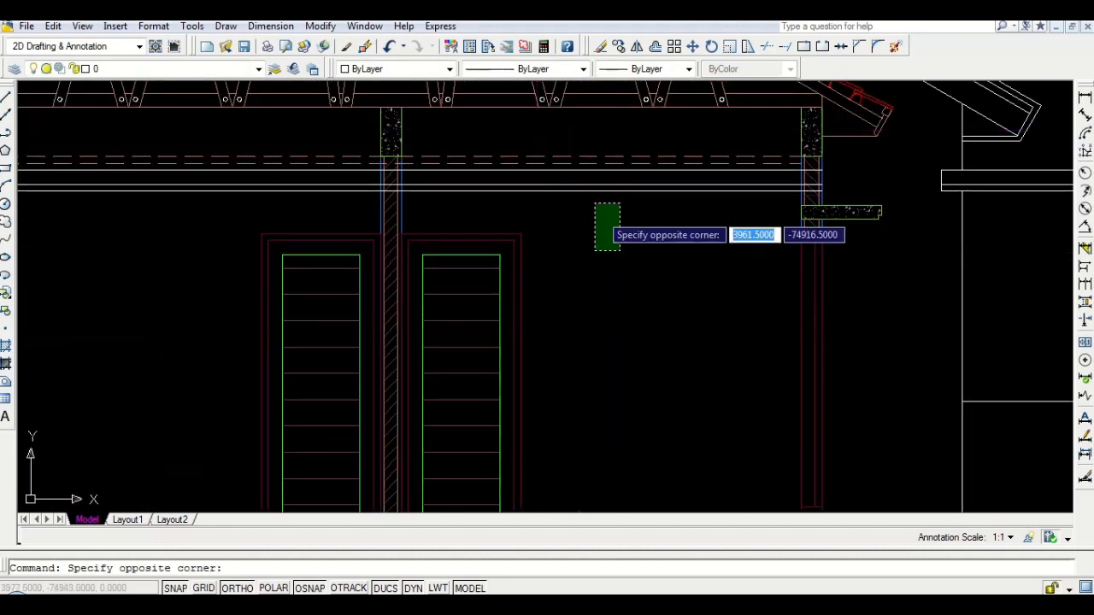
key(Escape)
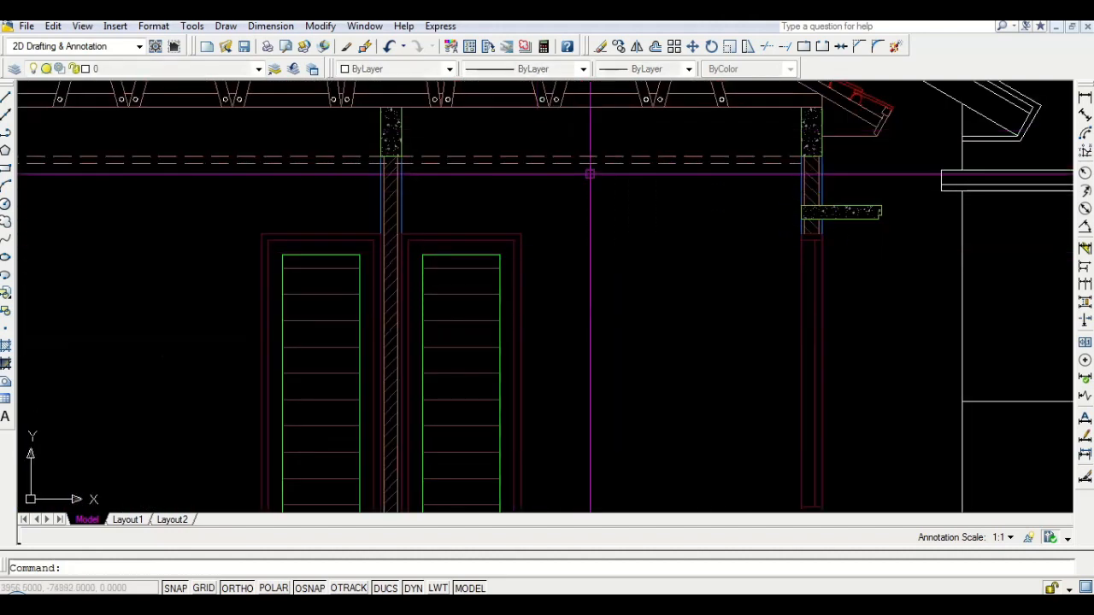
Hatch the fill areas between the foundations below the floors with the ANSI31 pattern at scale 1
scroll(586, 171, down, 8)
middle_drag(423, 359, 430, 269)
scroll(430, 269, up, 2)
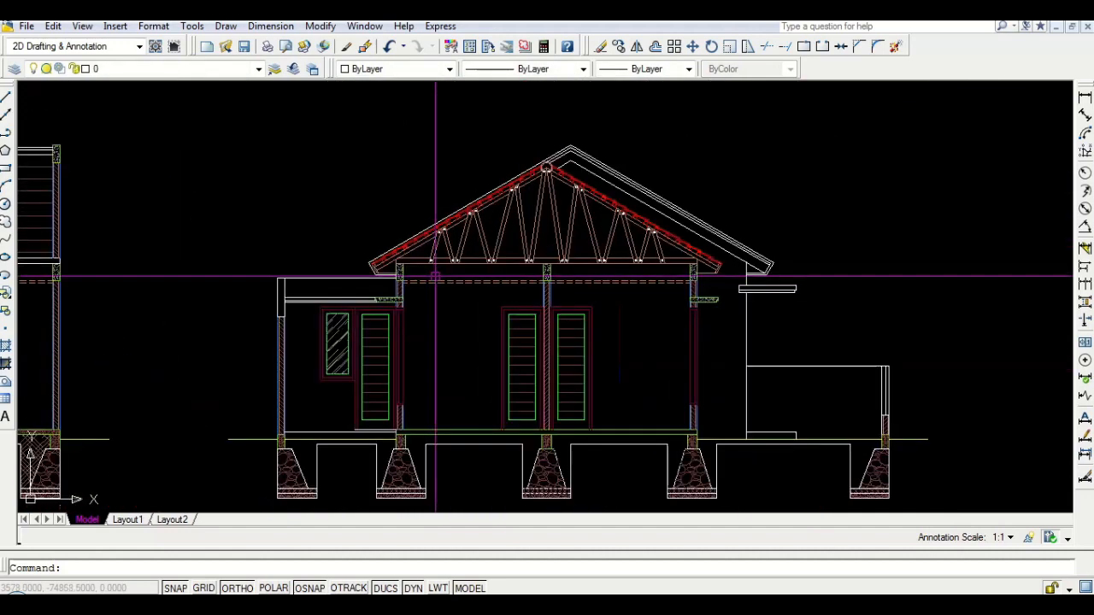
middle_drag(464, 245, 453, 182)
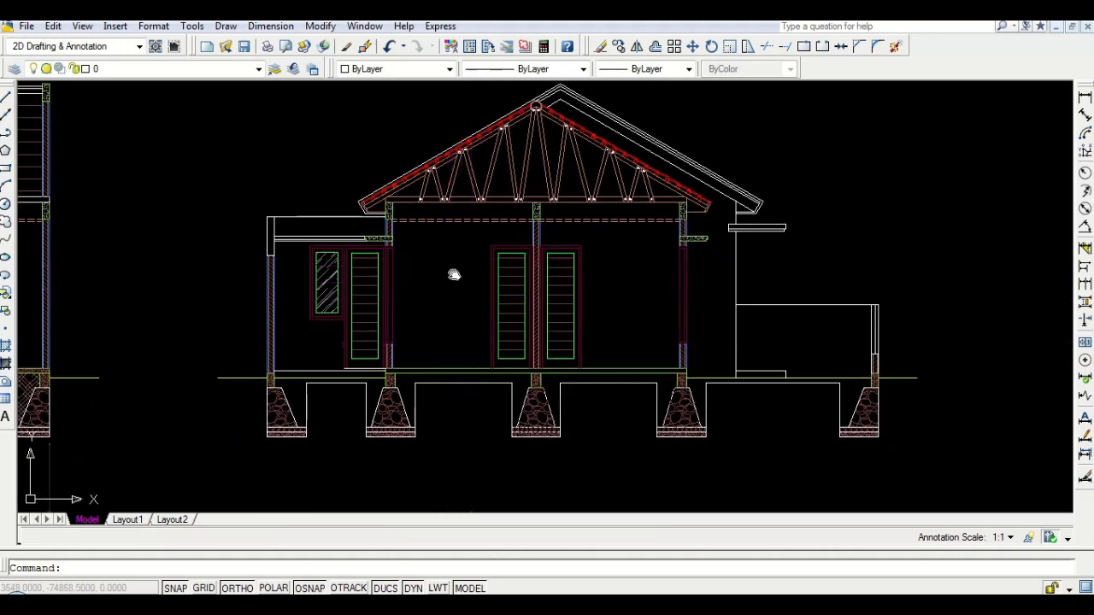
middle_drag(454, 274, 454, 270)
text(h)
key(Return)
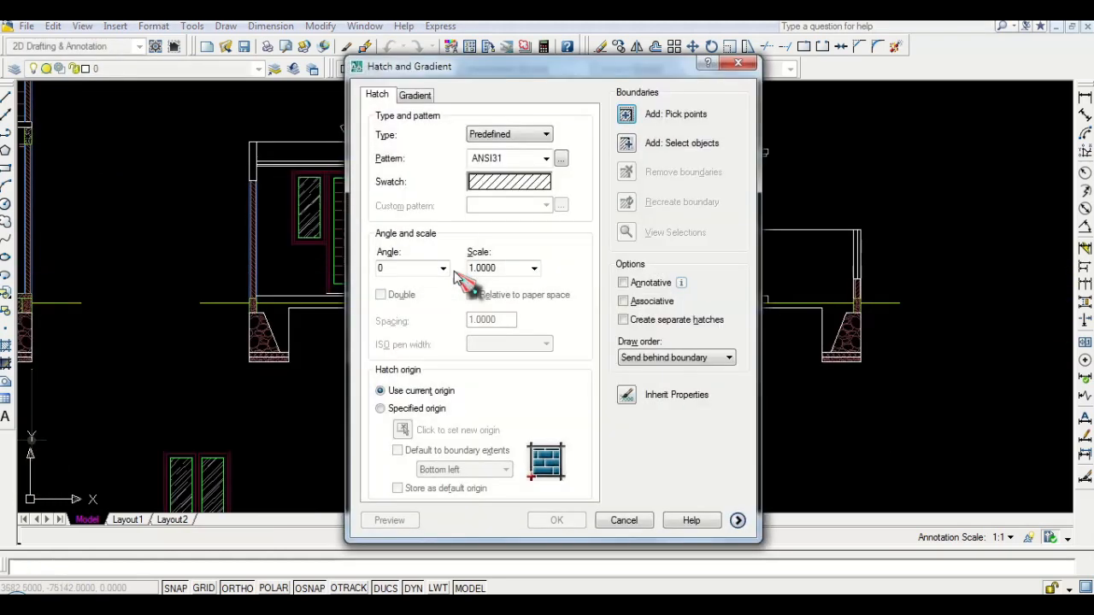
click(652, 112)
scroll(369, 325, up, 2)
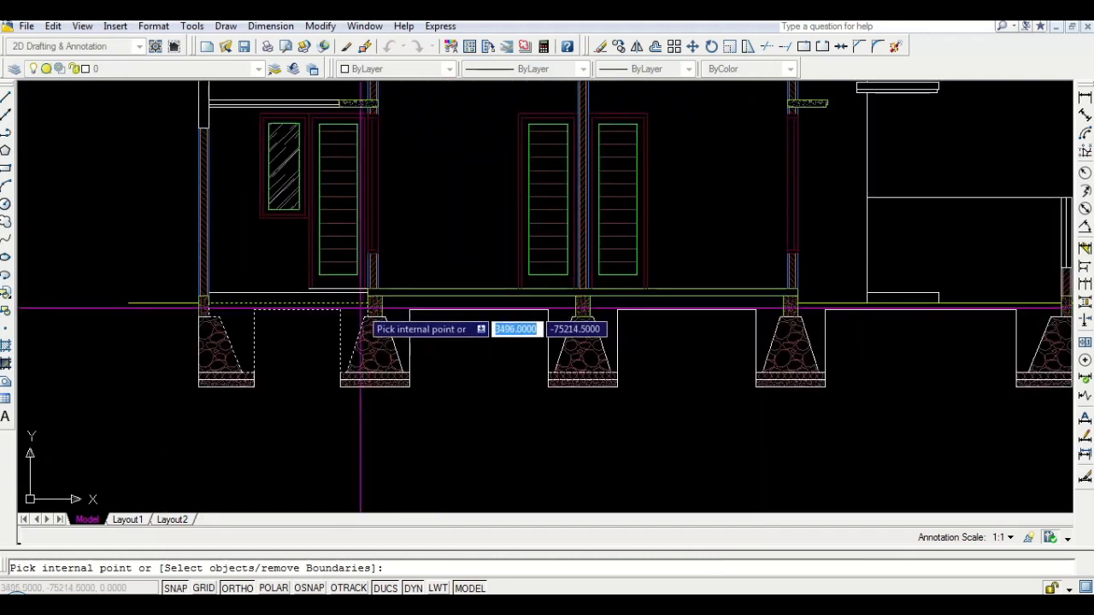
click(360, 309)
click(479, 305)
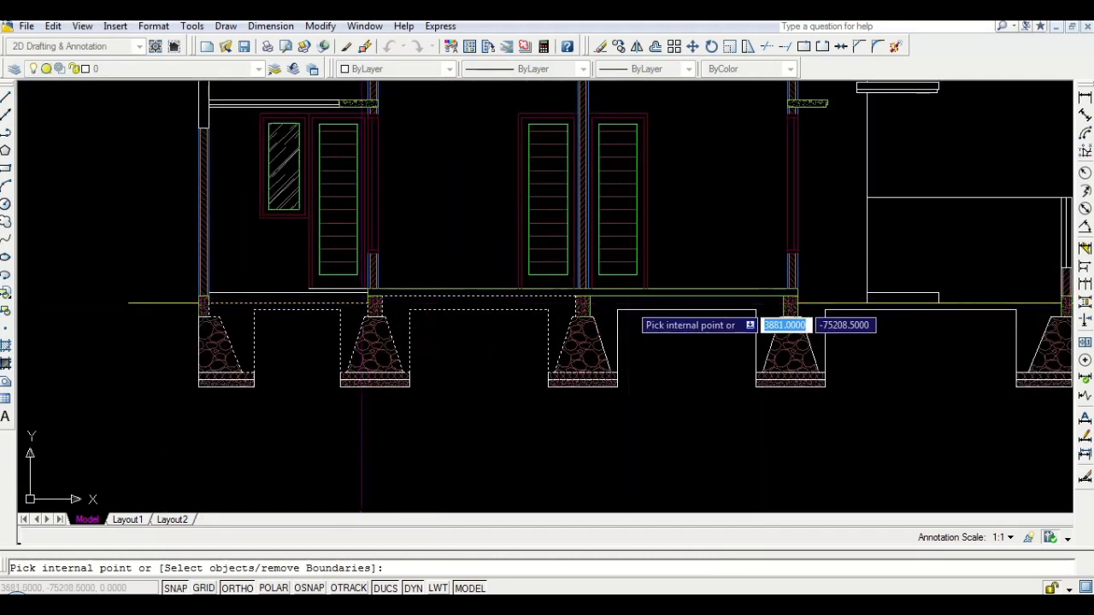
middle_drag(785, 304, 633, 310)
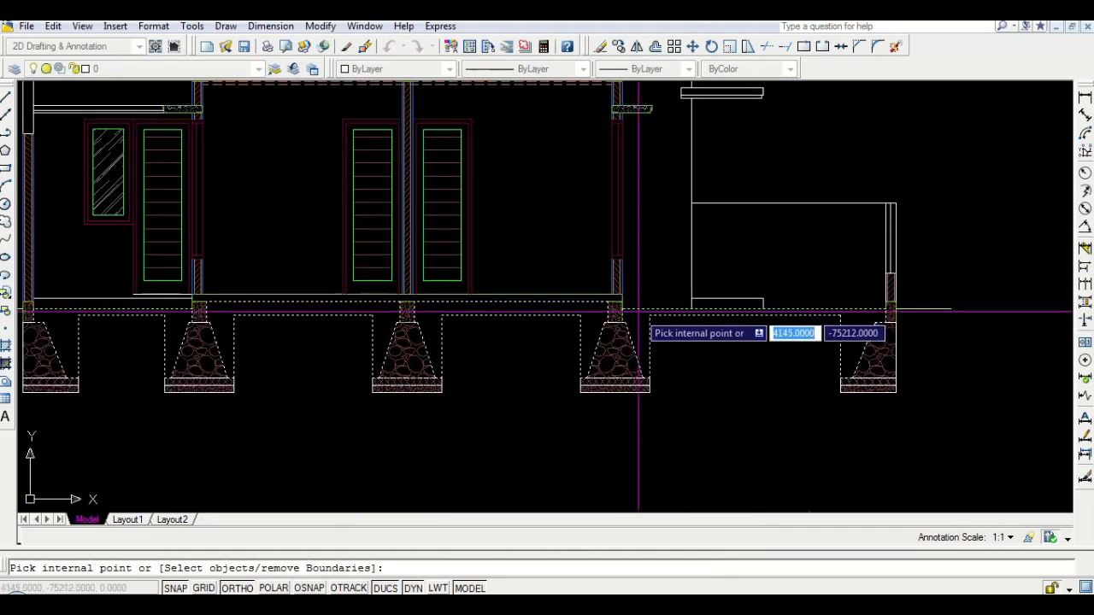
key(Return)
key(Return)
Hatch the band directly beneath the main floor line with the same ANSI31 pattern
middle_drag(402, 227, 542, 239)
key(Return)
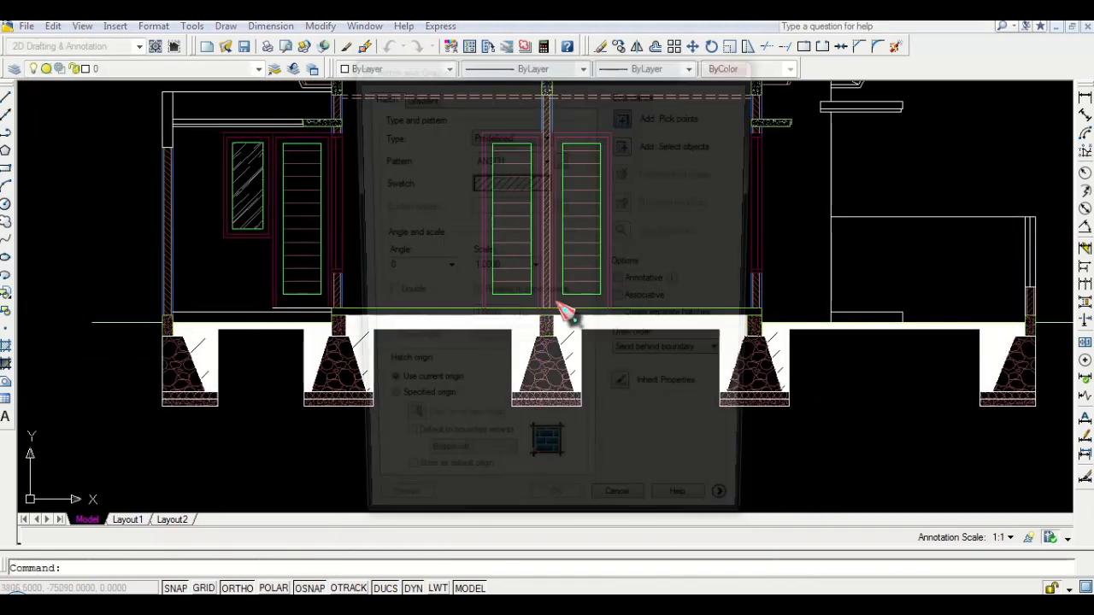
key(k)
scroll(545, 312, up, 4)
click(545, 313)
key(Return)
key(Return)
middle_drag(415, 204, 532, 295)
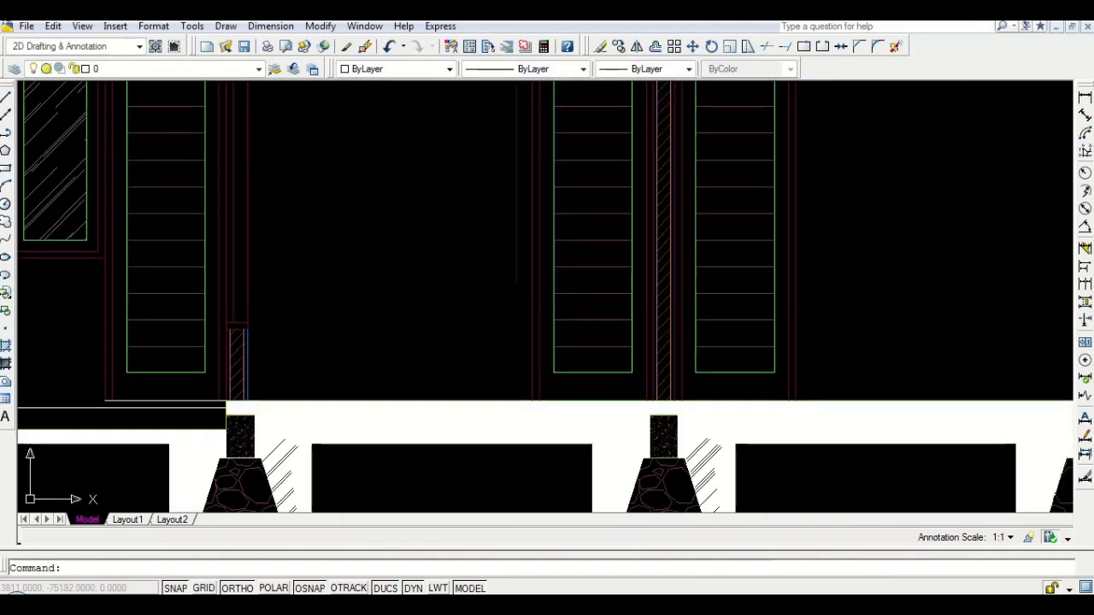
Match the hatch band beneath the main floor line to the concrete hatch of the foundation beam below the outer wall
scroll(532, 294, down, 2)
text(ma)
key(Return)
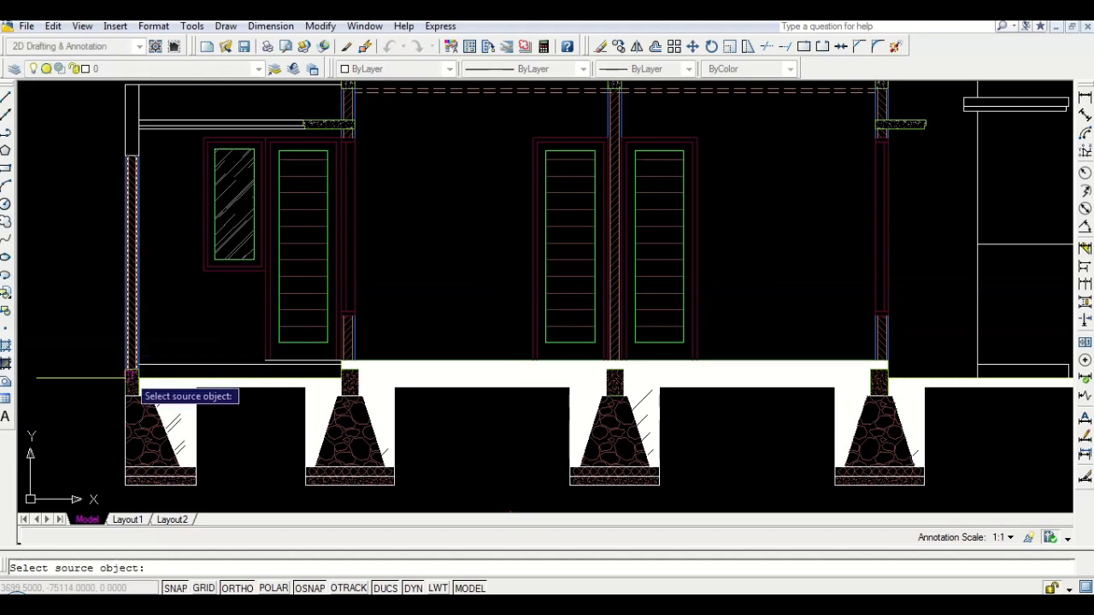
scroll(131, 383, up, 3)
click(130, 382)
scroll(598, 295, up, 3)
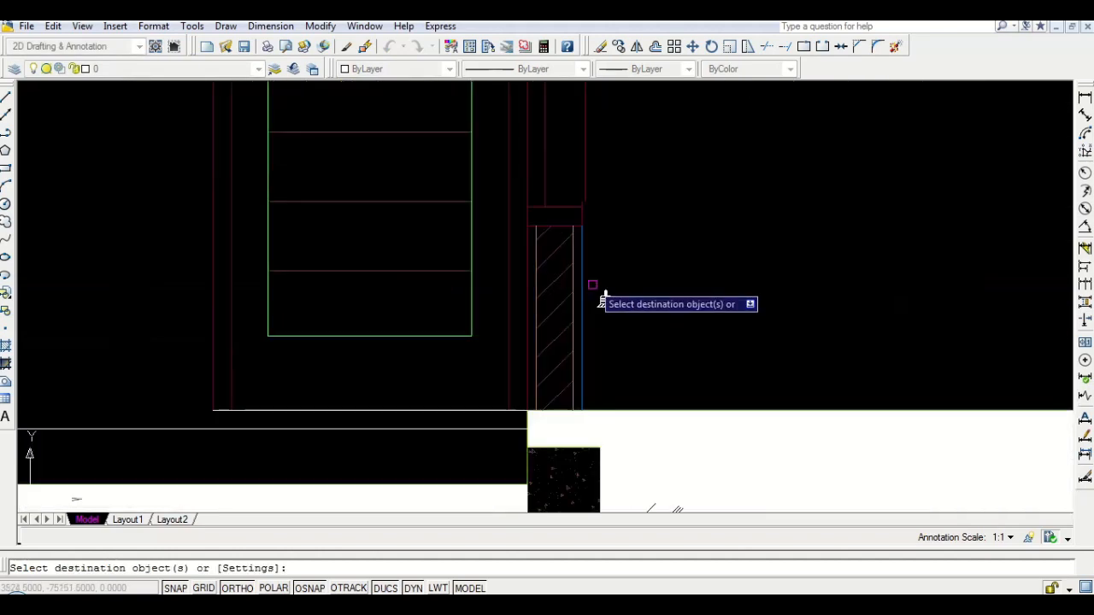
click(560, 419)
scroll(557, 303, down, 3)
key(Return)
Match the fill hatch around the section B-B foundations to the fill hatch of section A-A
scroll(556, 304, down, 2)
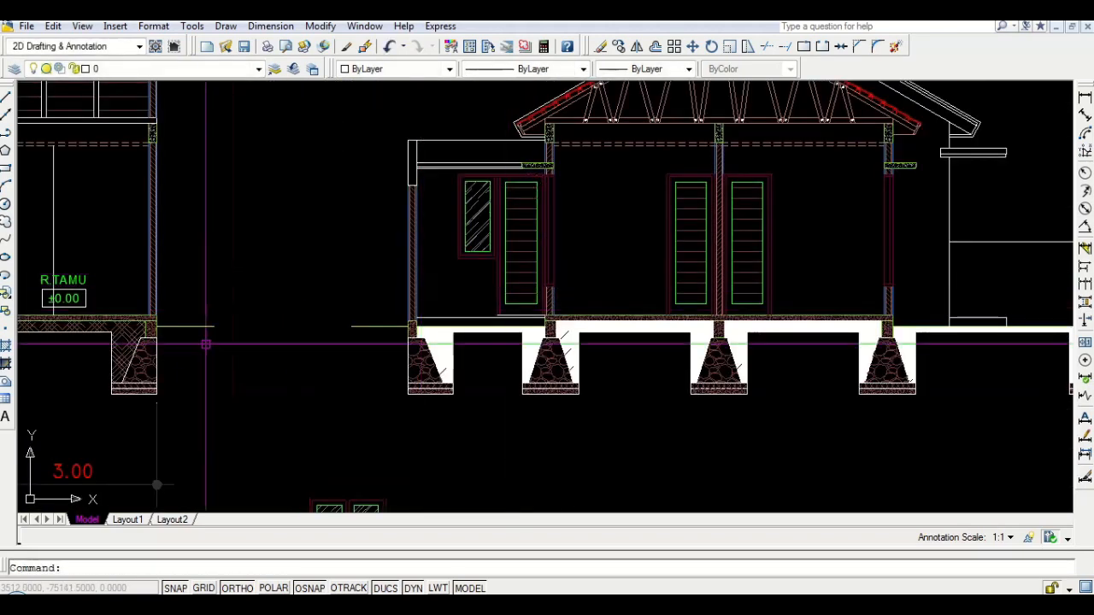
key(Return)
scroll(438, 366, up, 2)
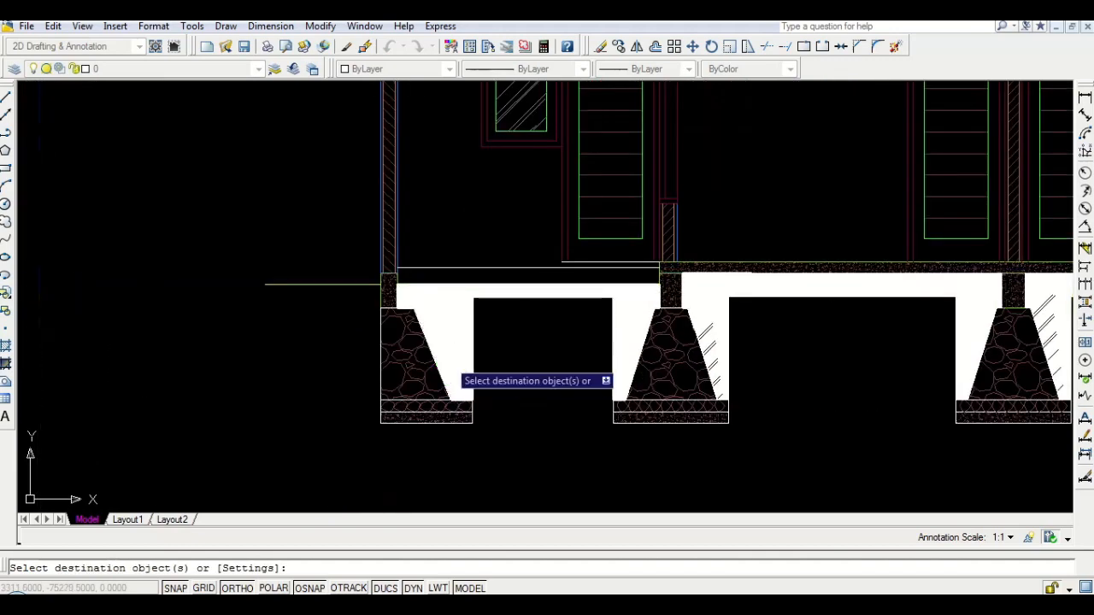
click(437, 366)
key(Return)
scroll(269, 329, down, 4)
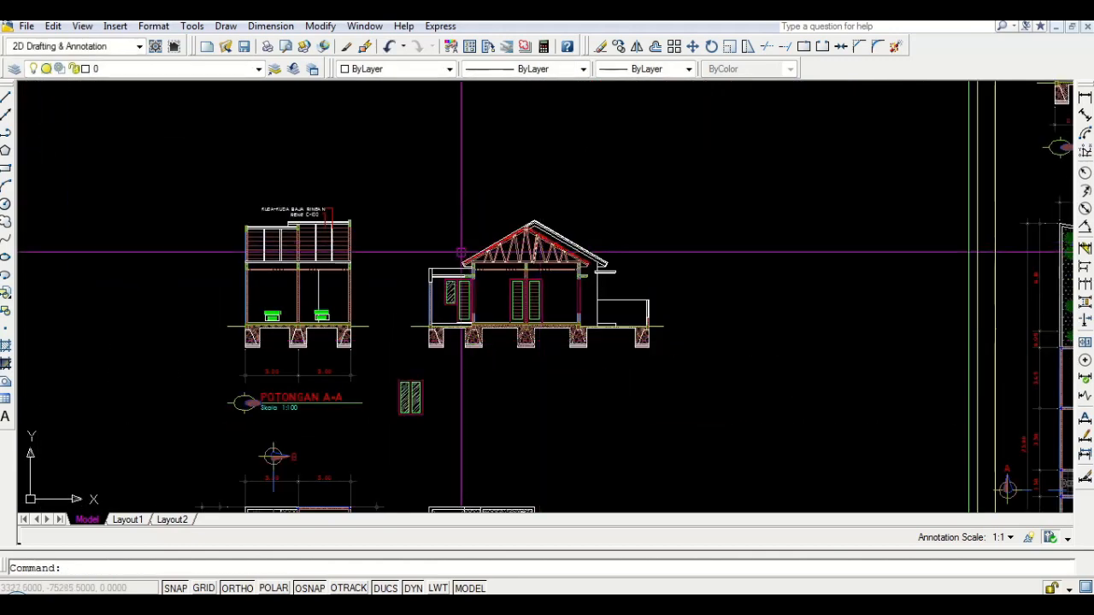
Copy the K.TIDUR ±0.00 room label from section A-A into both bedrooms of section B-B
text(co)
key(Return)
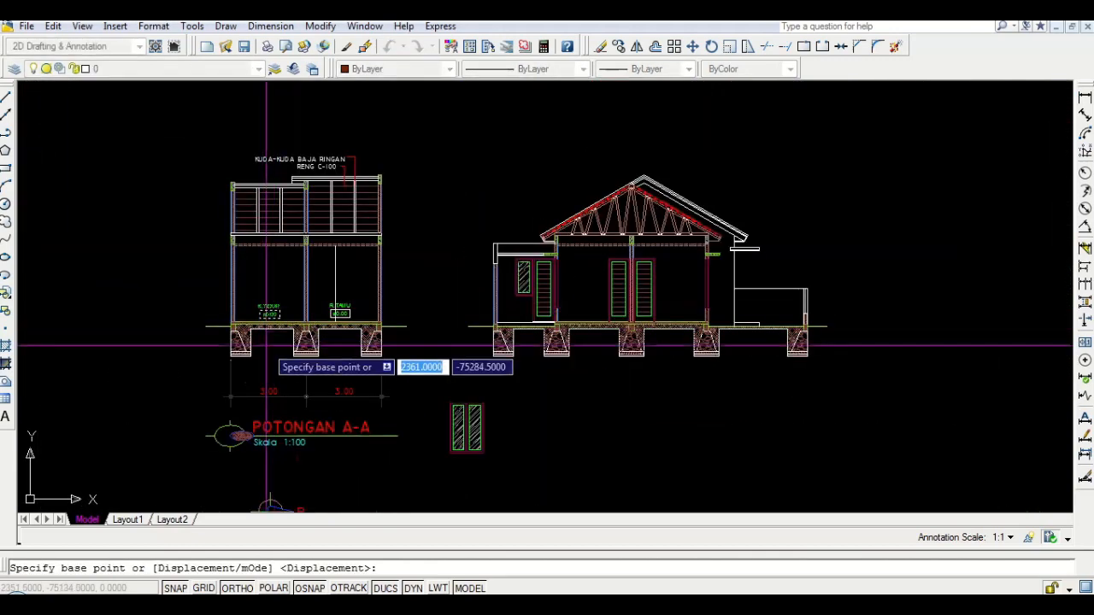
scroll(530, 384, up, 2)
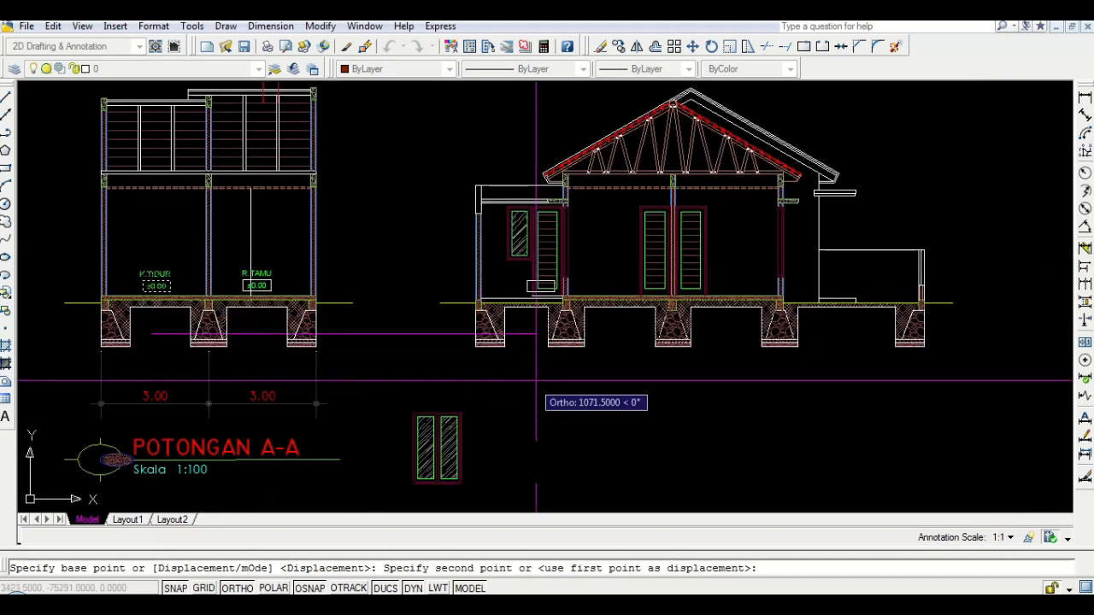
click(614, 395)
click(720, 411)
key(Escape)
Copy the horizontal dimension chain from the rotated floor plan straight down to beneath the section B-B foundations
scroll(643, 411, down, 5)
middle_drag(718, 154, 681, 290)
scroll(691, 263, up, 2)
click(475, 269)
text(m)
key(Return)
scroll(517, 246, up, 2)
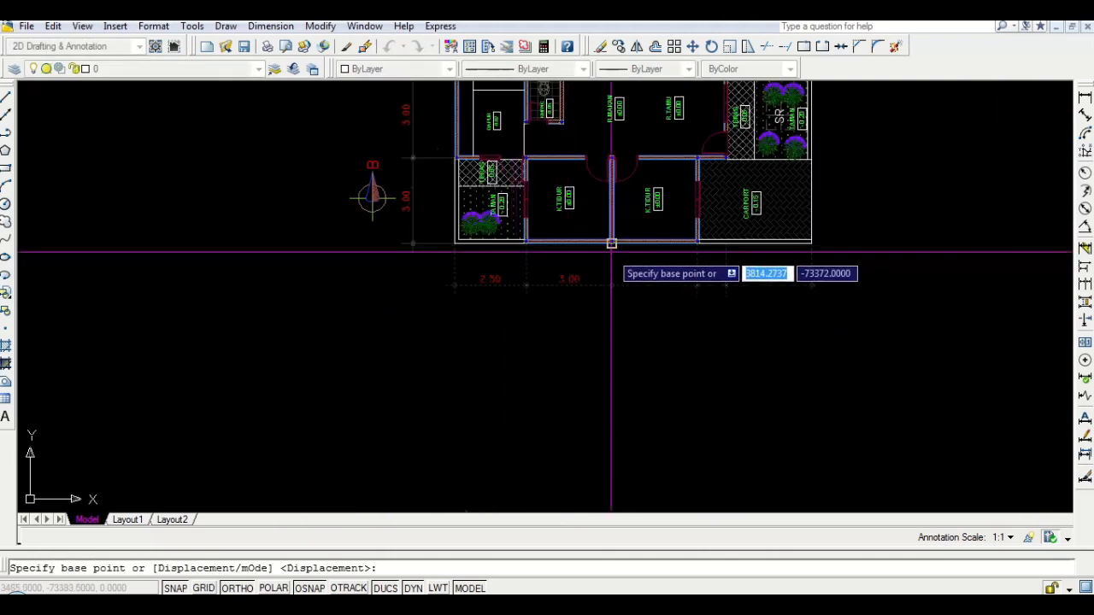
scroll(611, 244, down, 3)
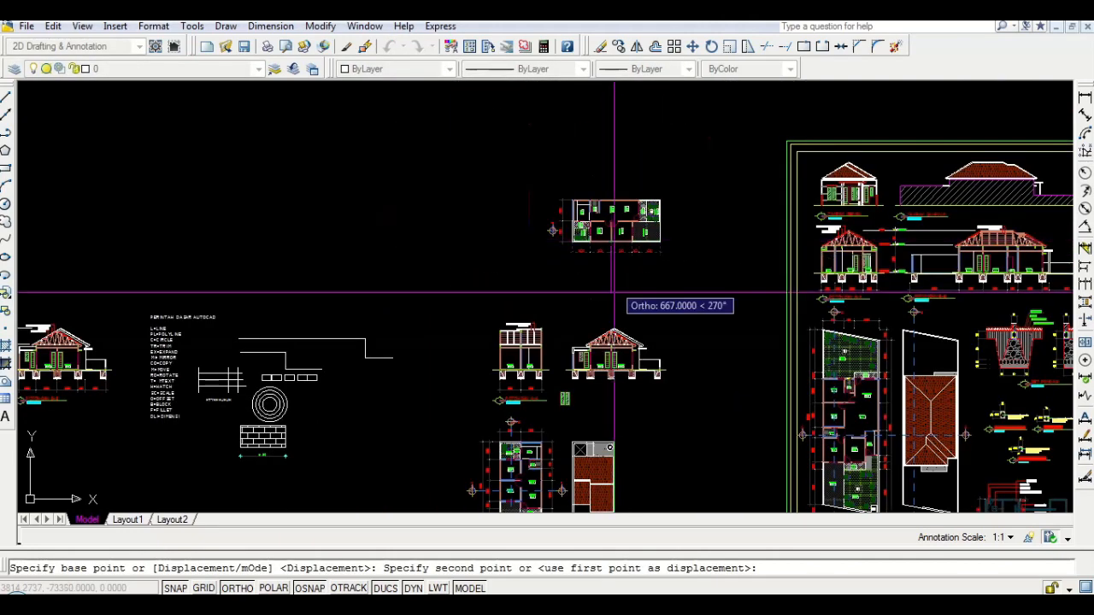
scroll(606, 385, up, 4)
middle_drag(622, 363, 637, 290)
scroll(637, 291, up, 2)
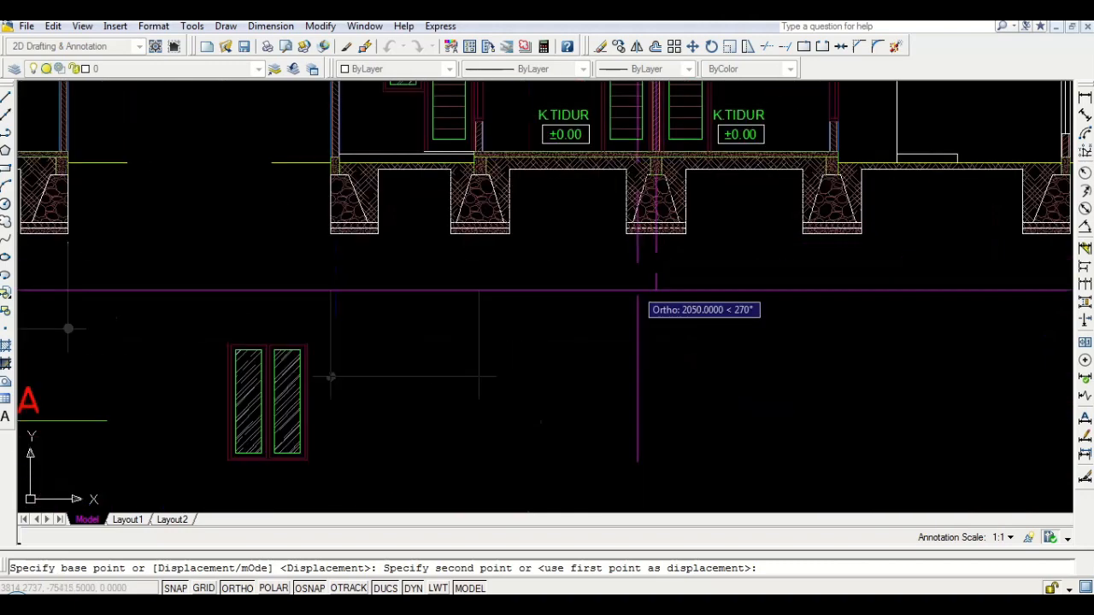
click(756, 243)
key(Escape)
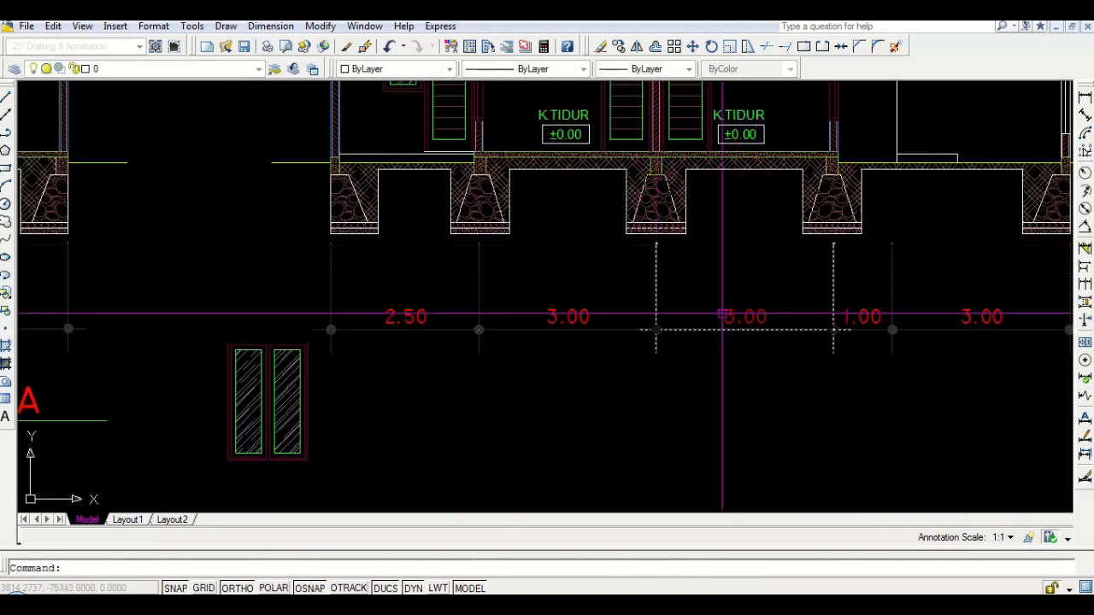
Delete the leftover double window drawing below section B-B
scroll(703, 317, down, 2)
click(576, 357)
click(515, 369)
Copy the POTONGAN A-A title beneath section B-B and change its text to POTONGAN B-B
scroll(481, 366, up, 2)
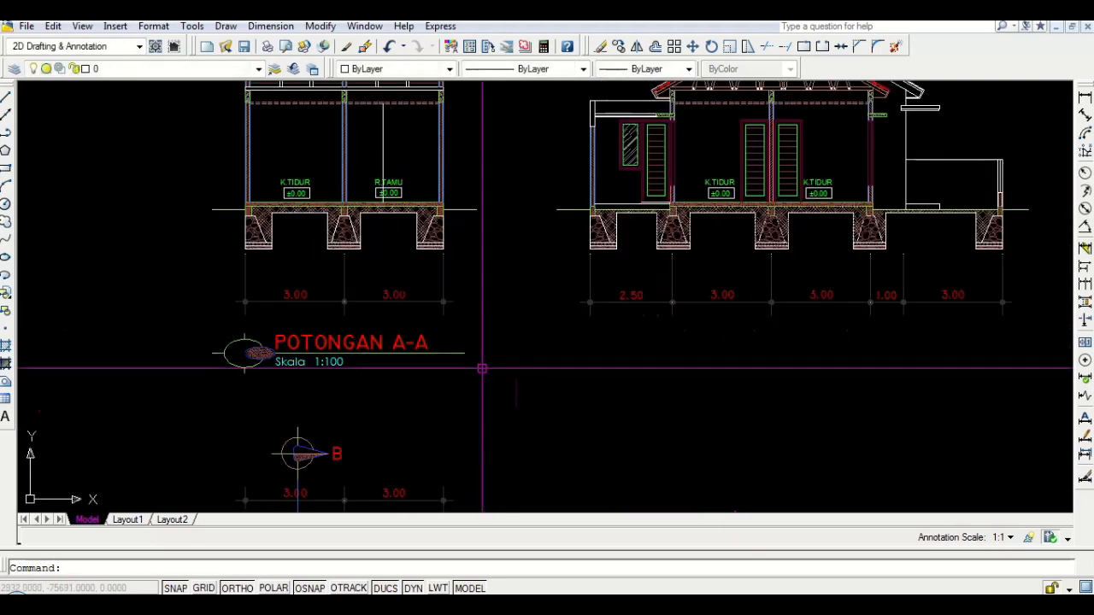
text(m)
key(Return)
click(459, 393)
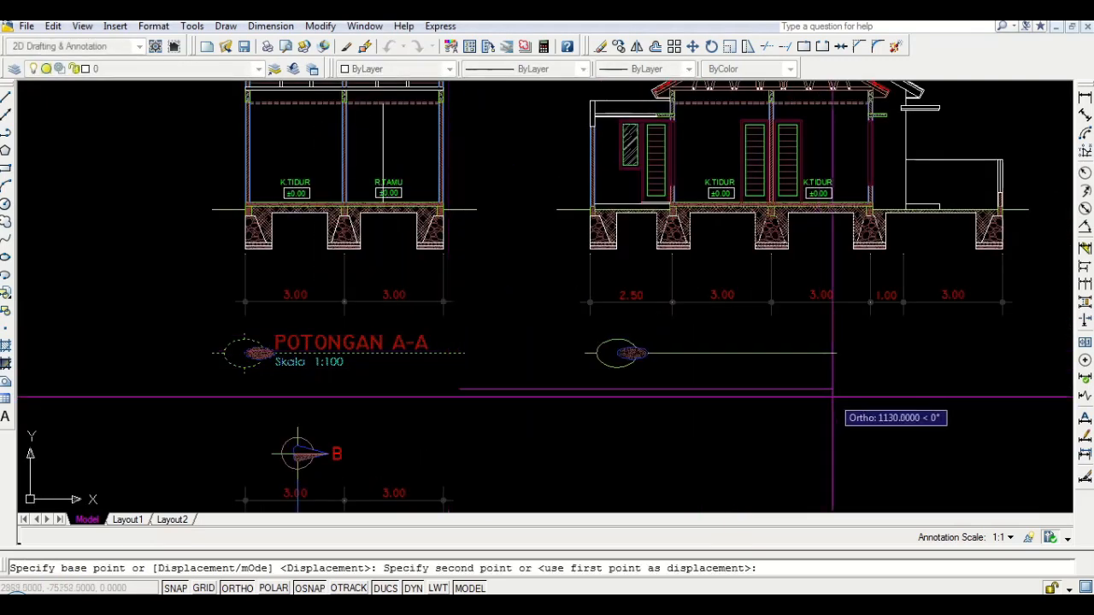
click(807, 394)
scroll(769, 347, up, 2)
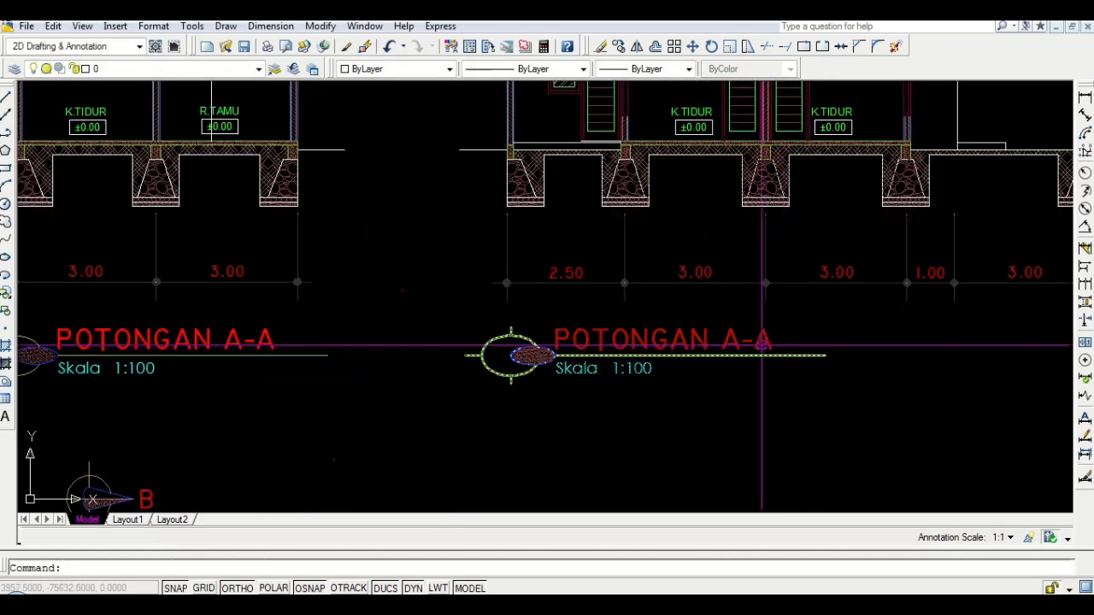
double_click(758, 341)
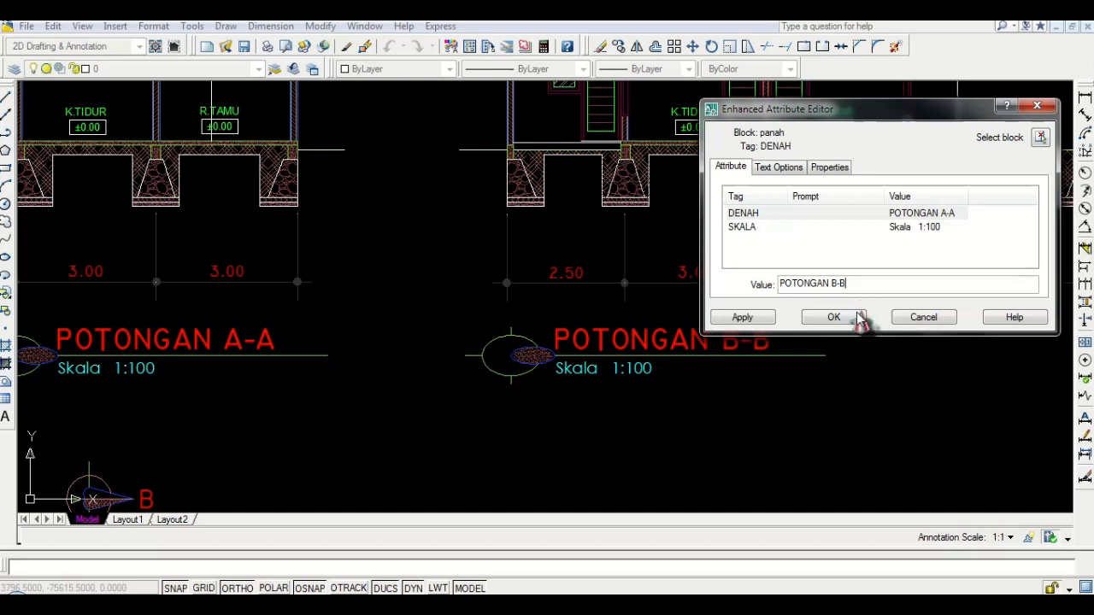
click(833, 317)
Copy the ATAP, RING BALK and LANTAI.1 level marks with their height dimensions from the reference section to between both sections, aligned with the floor line
scroll(351, 226, down, 5)
middle_drag(350, 226, 249, 198)
scroll(249, 198, down, 2)
middle_drag(500, 216, 1056, 258)
middle_drag(145, 283, 533, 281)
scroll(533, 281, up, 2)
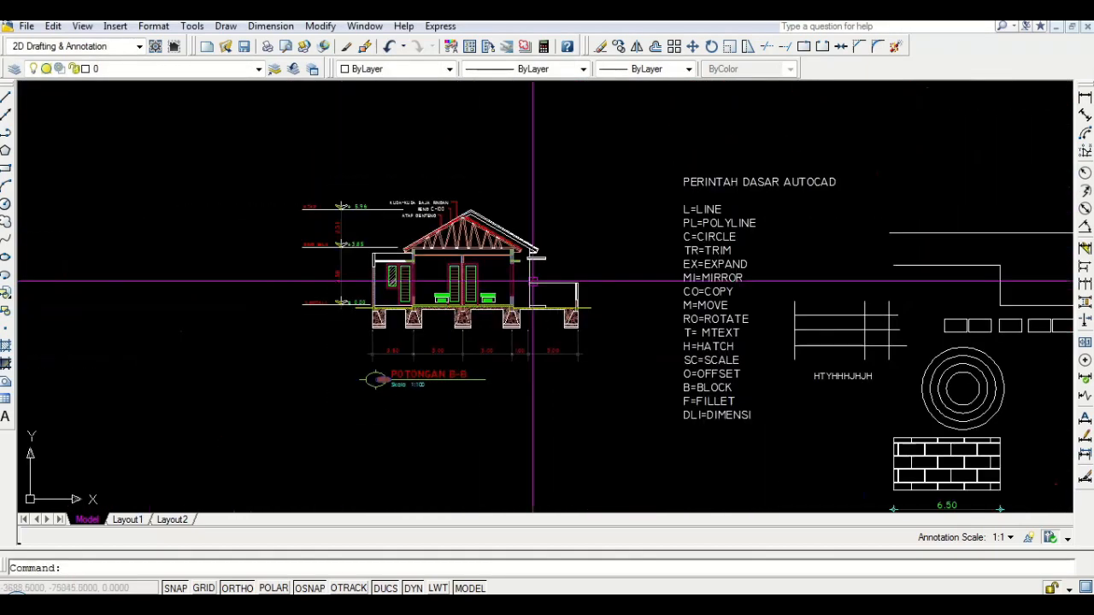
scroll(366, 243, up, 2)
click(300, 340)
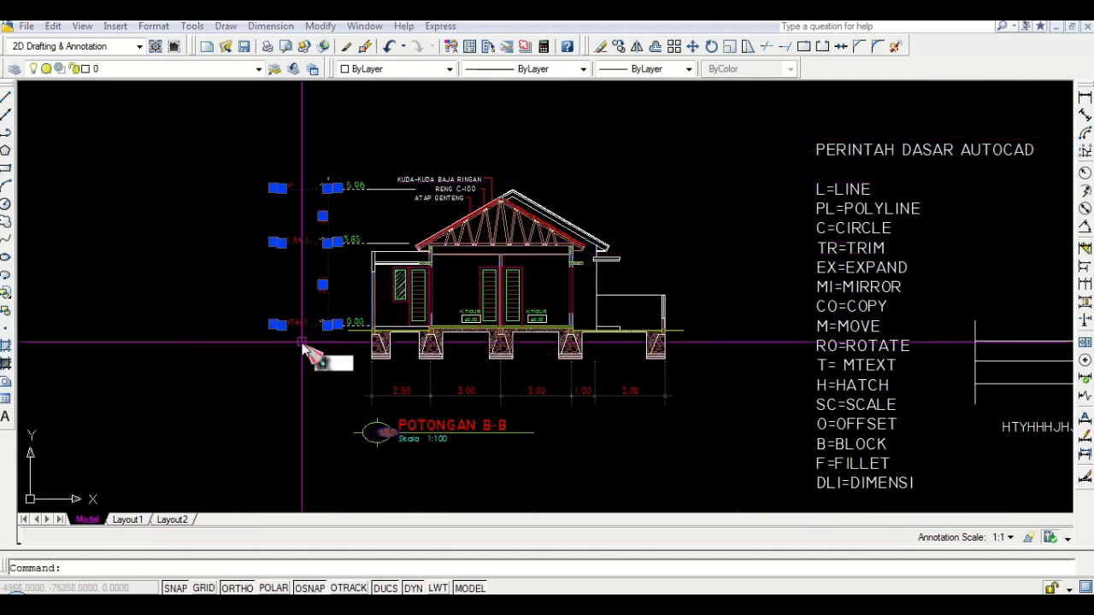
text(m)
key(Return)
click(279, 328)
scroll(279, 327, down, 4)
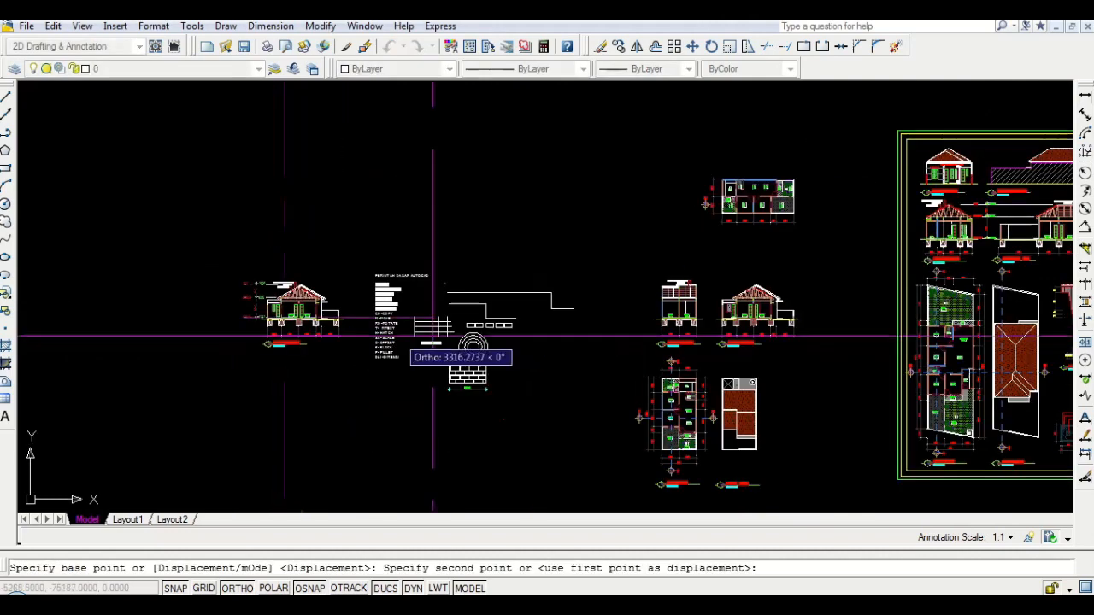
scroll(699, 300, up, 2)
scroll(699, 300, up, 6)
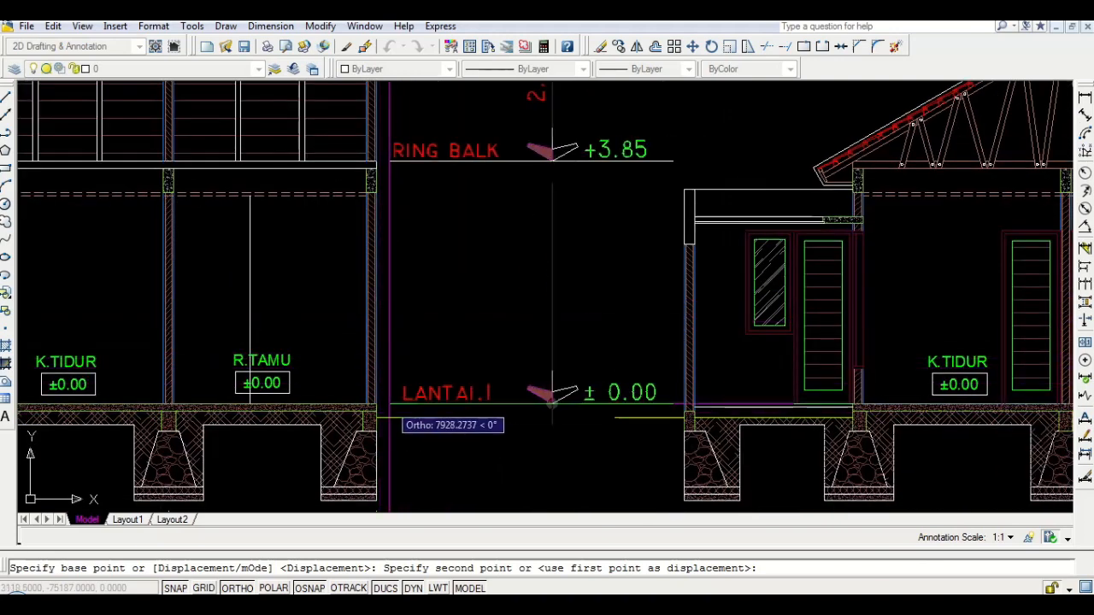
click(390, 401)
key(Return)
Check the ATAP level mark against the section B-B roof ridge using a temporary horizontal construction line
scroll(459, 251, down, 4)
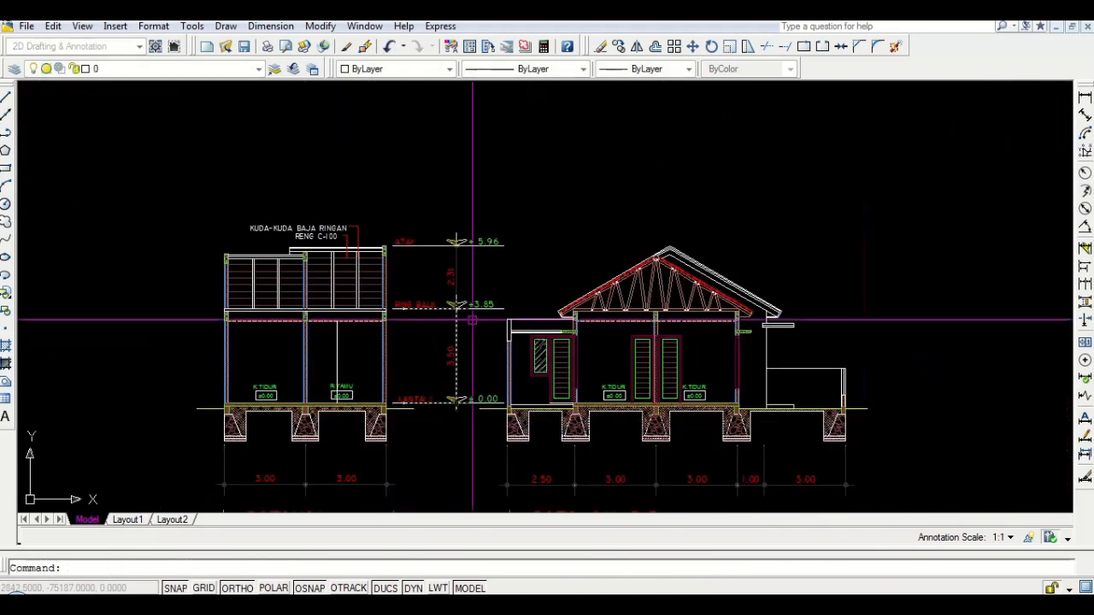
scroll(445, 253, up, 4)
scroll(373, 205, up, 3)
click(572, 265)
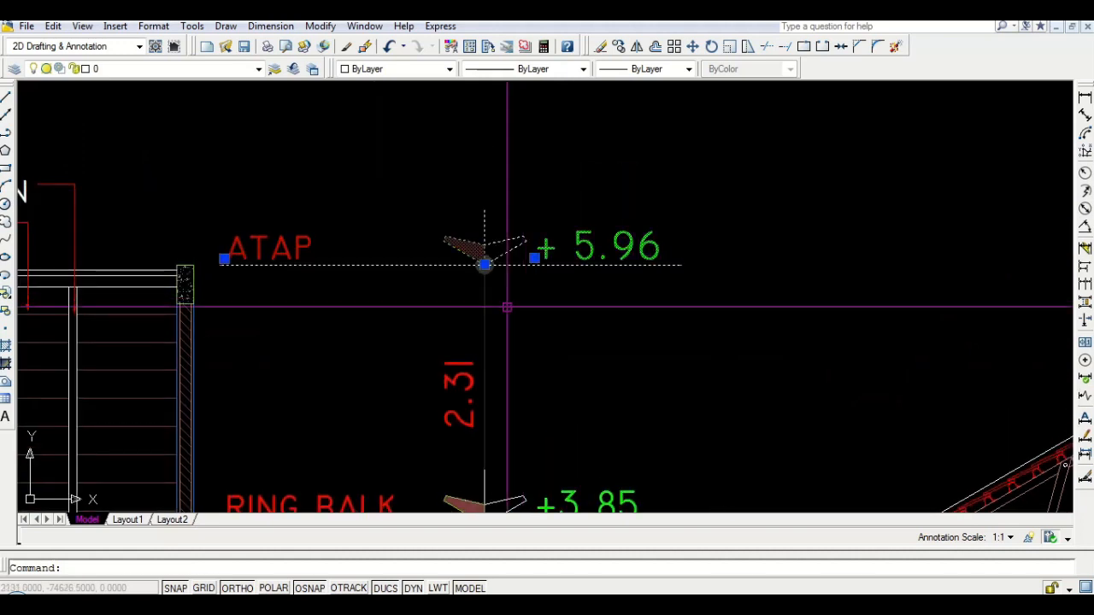
key(Escape)
text(xl)
key(Return)
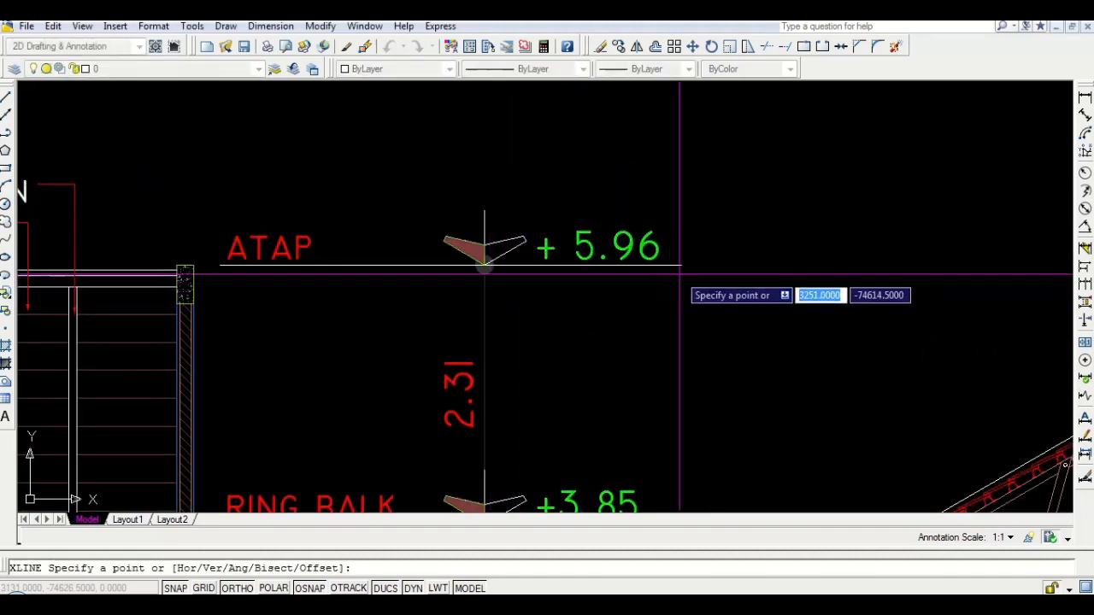
key(Escape)
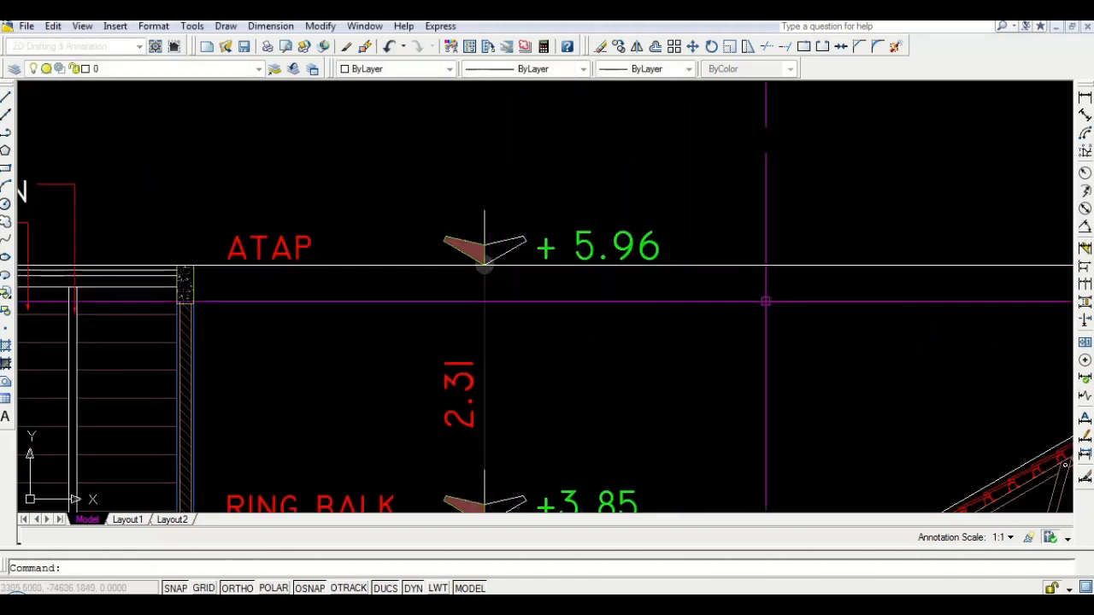
middle_drag(766, 300, 256, 288)
scroll(768, 252, up, 1)
scroll(769, 299, down, 2)
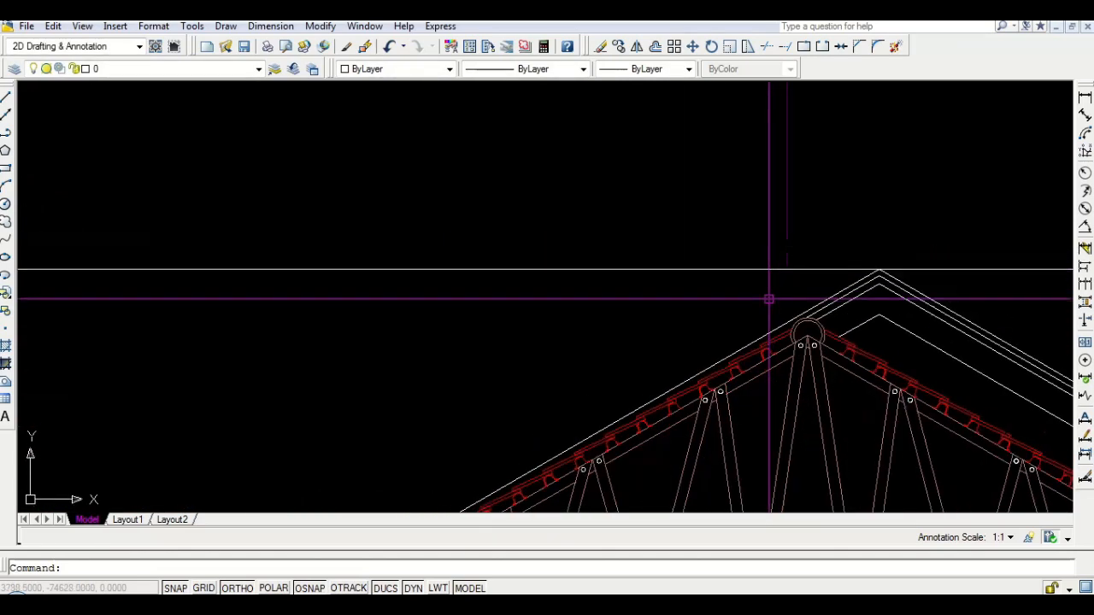
scroll(483, 323, down, 4)
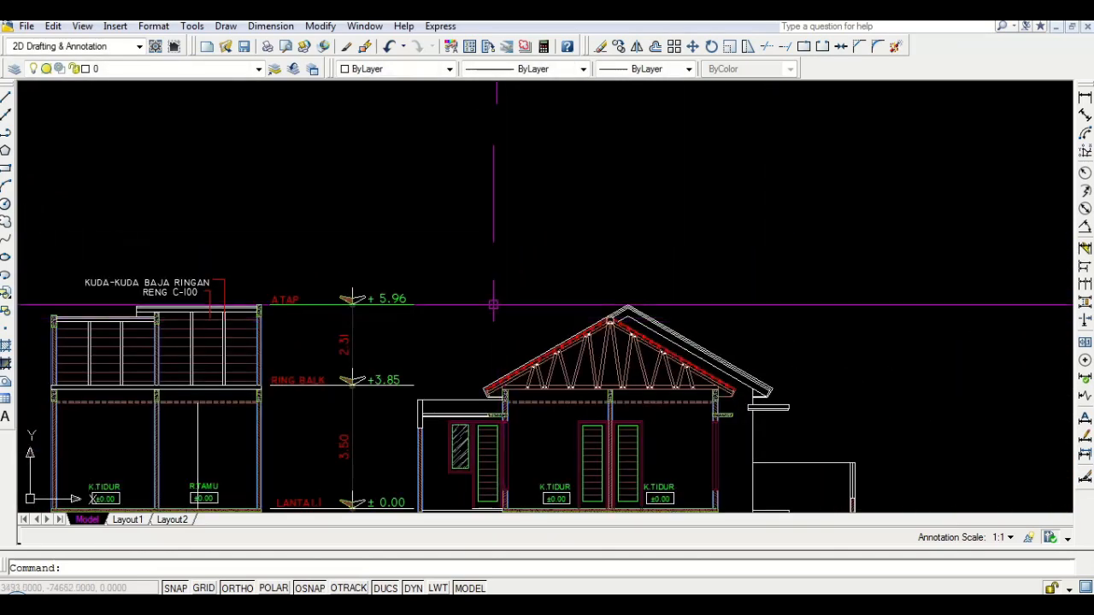
Move the KUDA-KUDA BAJA RINGAN, RENG C-100 and ATAP GENTENG notes with leaders from the reference section to section B-B, using the ridge apex as base point
mouse_move(454, 351)
middle_down()
mouse_move(561, 300)
mouse_move(419, 336)
mouse_move(581, 325)
mouse_move(410, 321)
middle_up()
scroll(445, 309, up, 6)
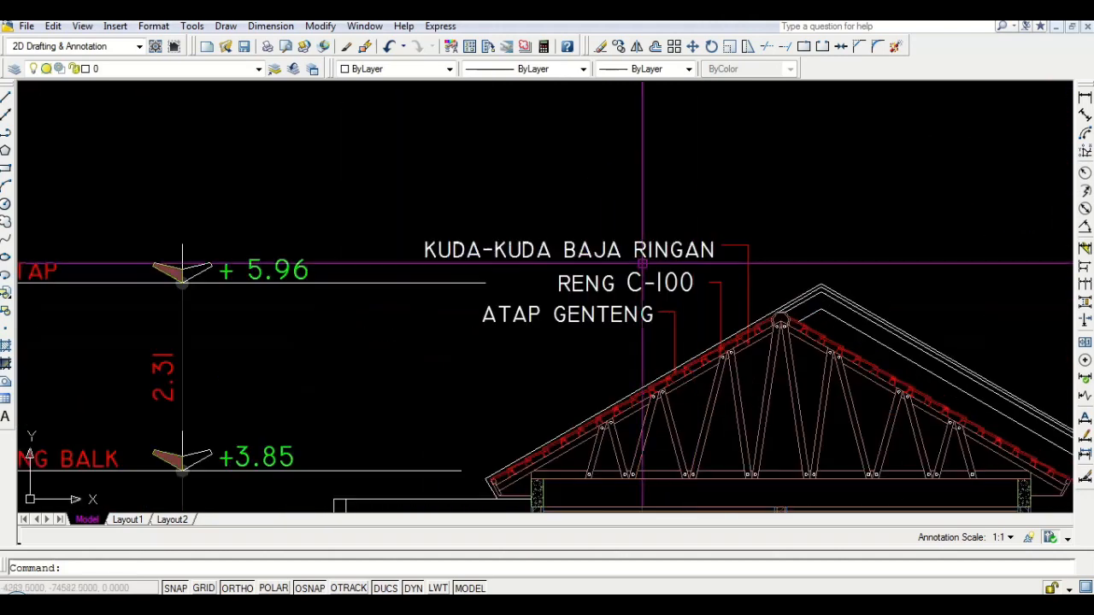
click(749, 226)
click(689, 297)
click(581, 328)
text(m)
key(Return)
scroll(820, 333, up, 3)
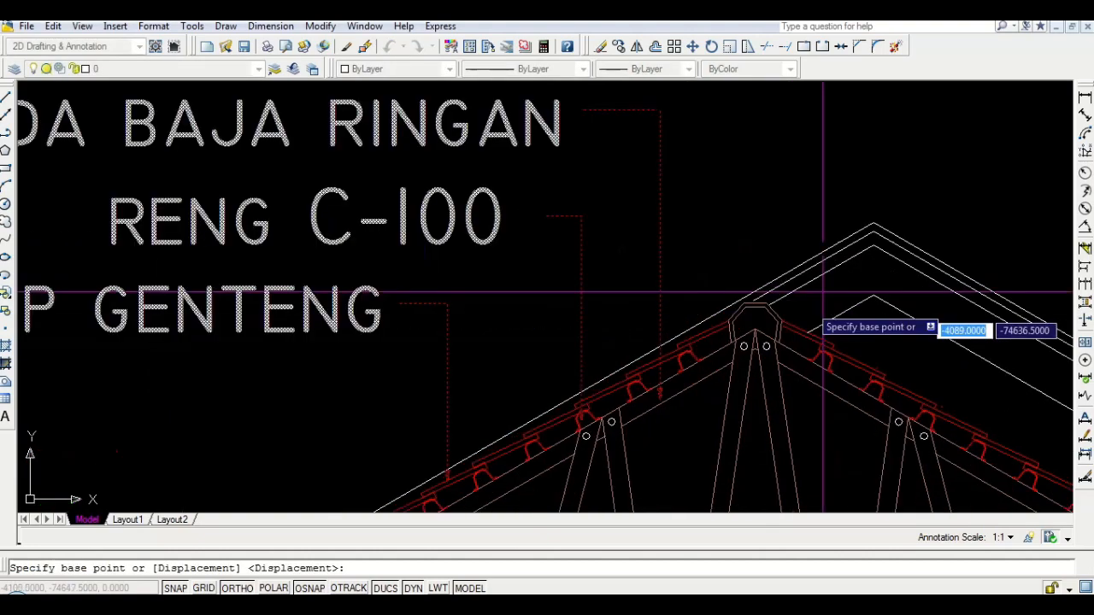
click(874, 224)
scroll(85, 283, down, 6)
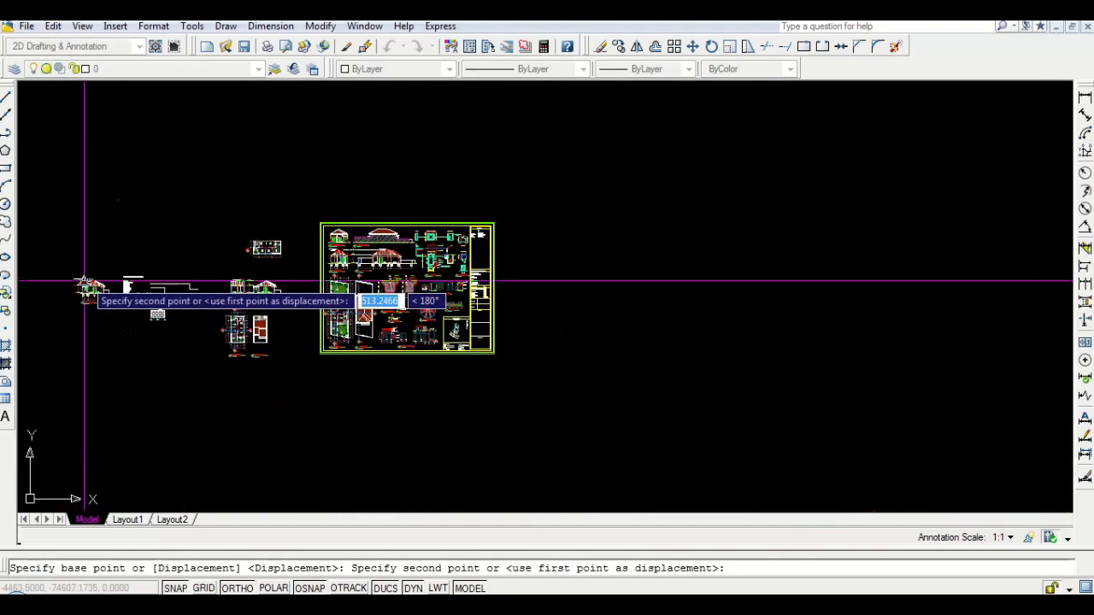
scroll(229, 280, up, 3)
scroll(400, 280, up, 10)
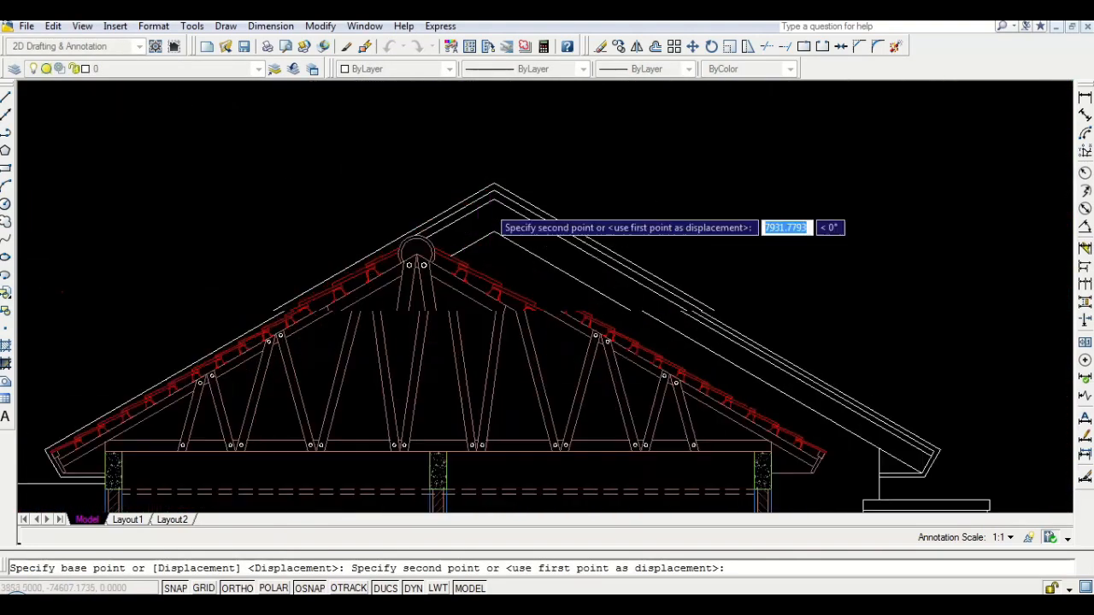
click(493, 182)
key(Return)
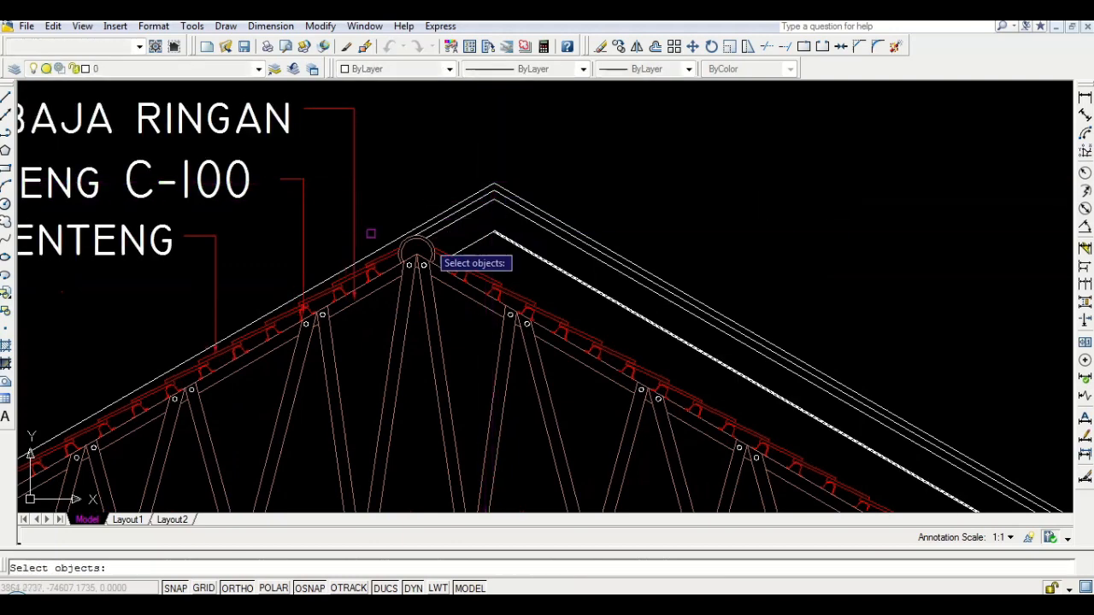
middle_drag(336, 197, 459, 274)
click(416, 161)
click(287, 282)
click(353, 298)
click(183, 331)
text(mi)
key(Return)
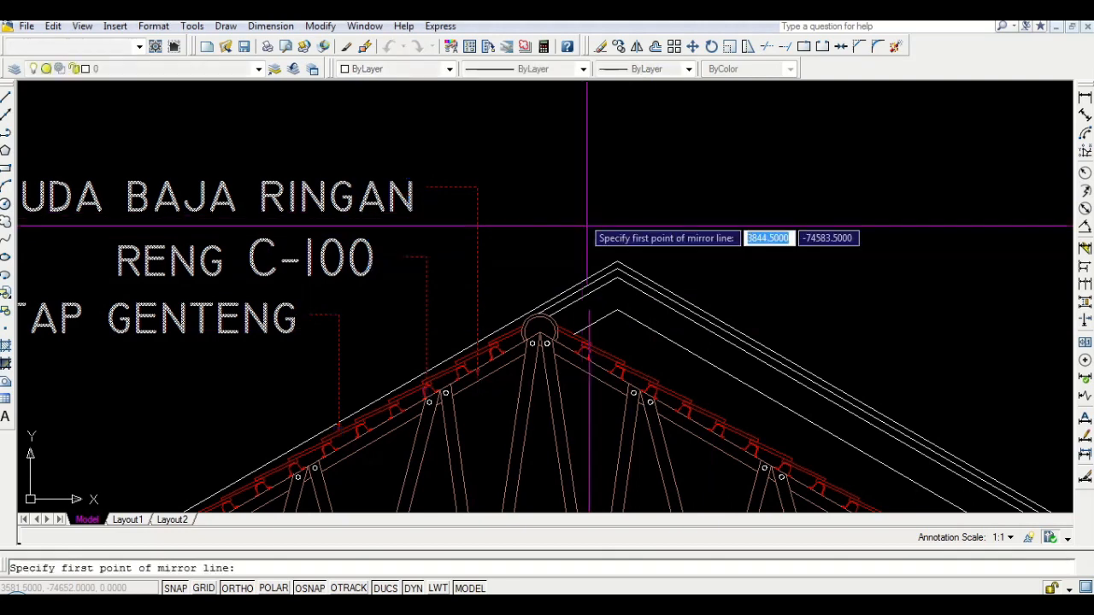
click(617, 260)
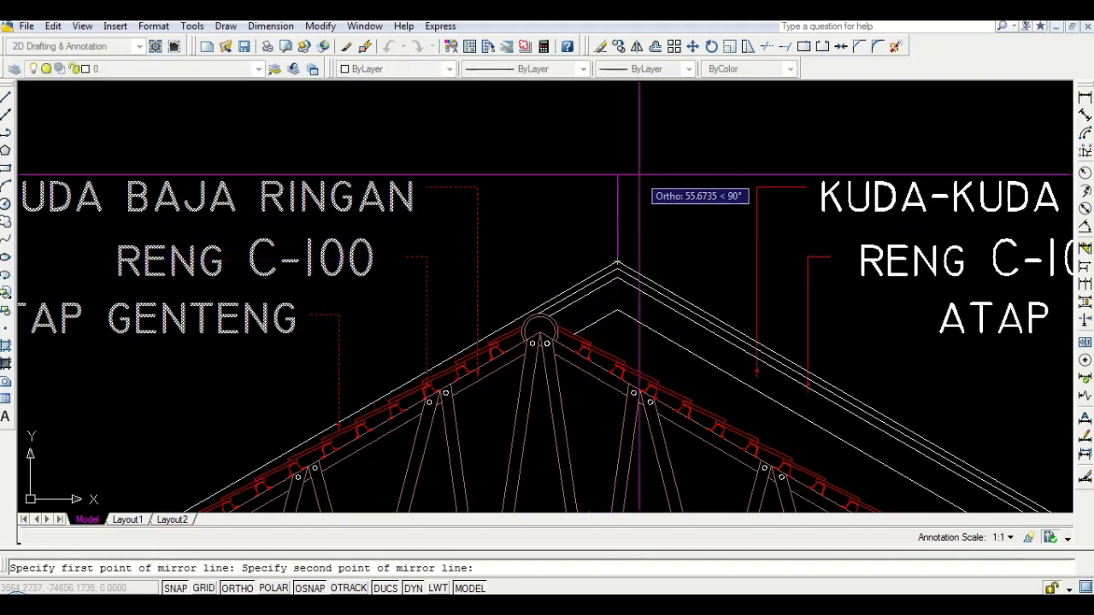
key(Escape)
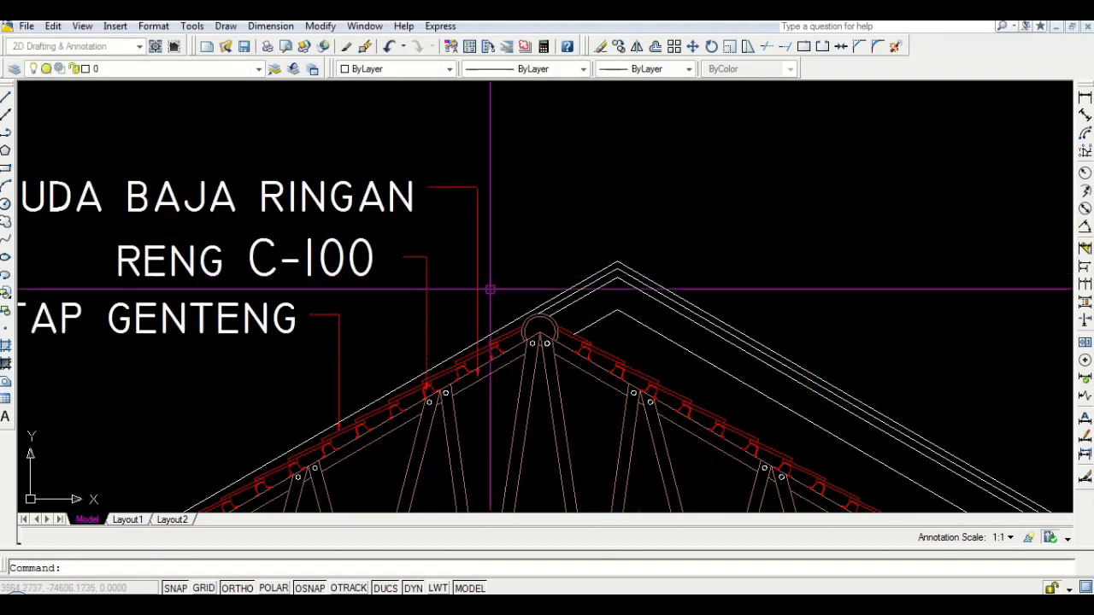
Mirror the three roof notes with their leaders about a vertical line through section B-B's ridge cap, erasing the originals
click(328, 295)
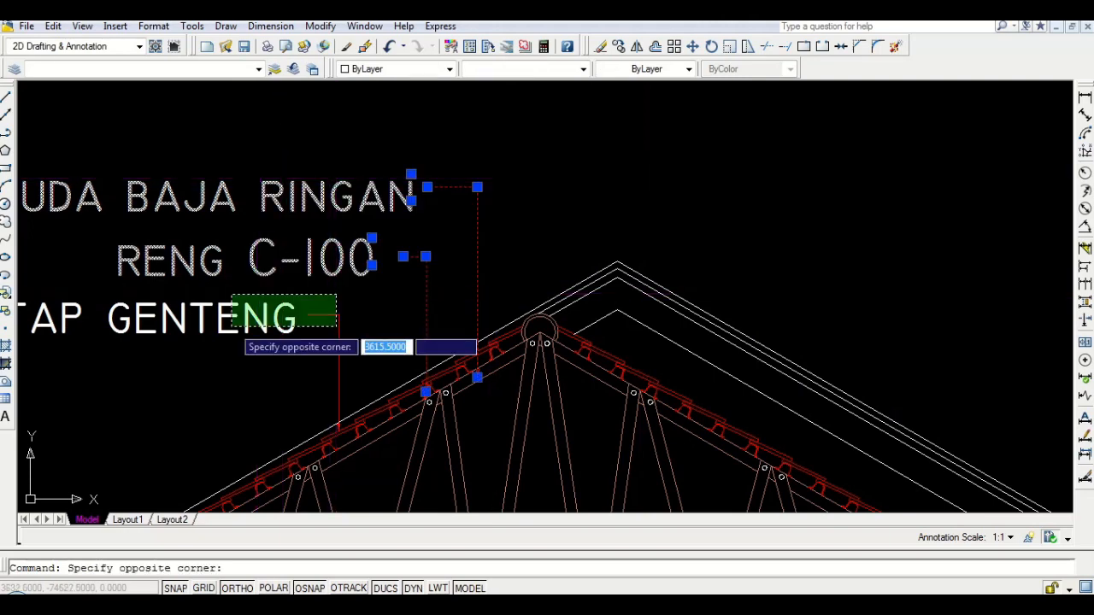
click(222, 335)
key(Return)
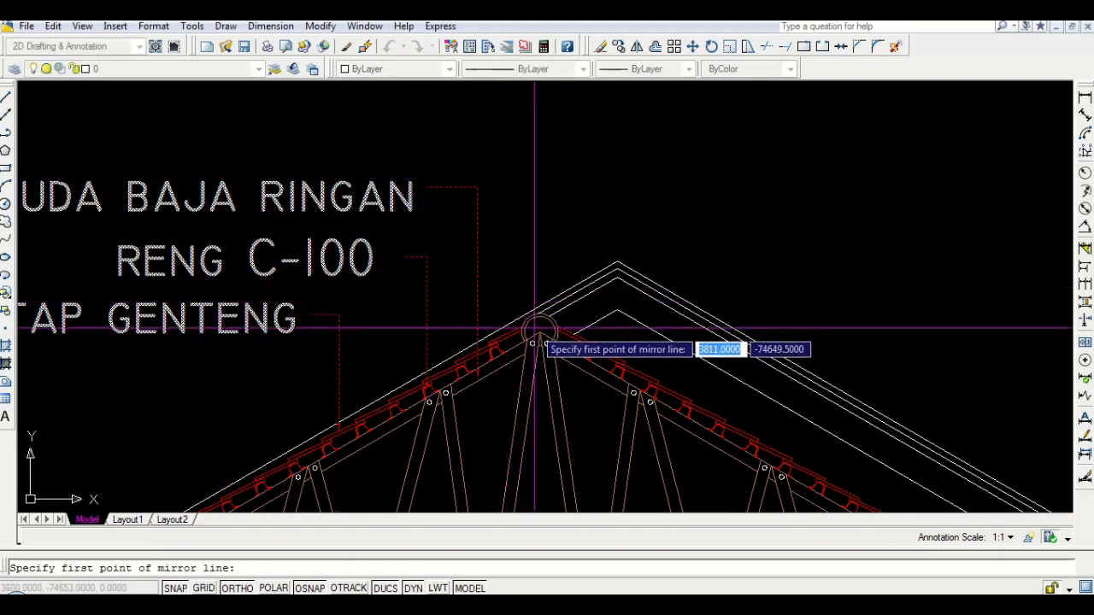
click(540, 332)
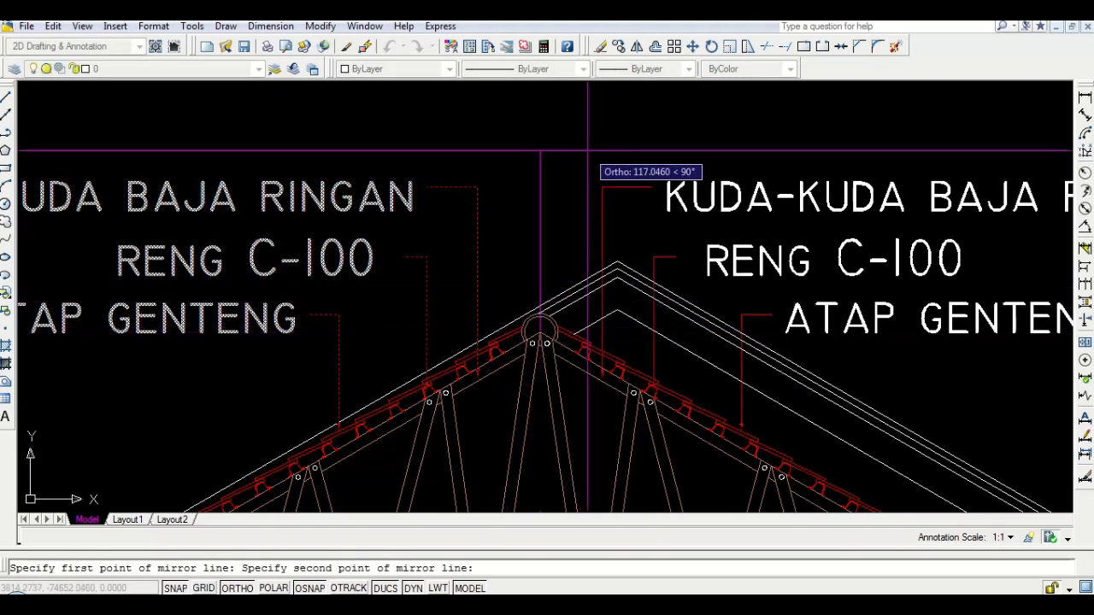
click(587, 152)
text(y)
key(Return)
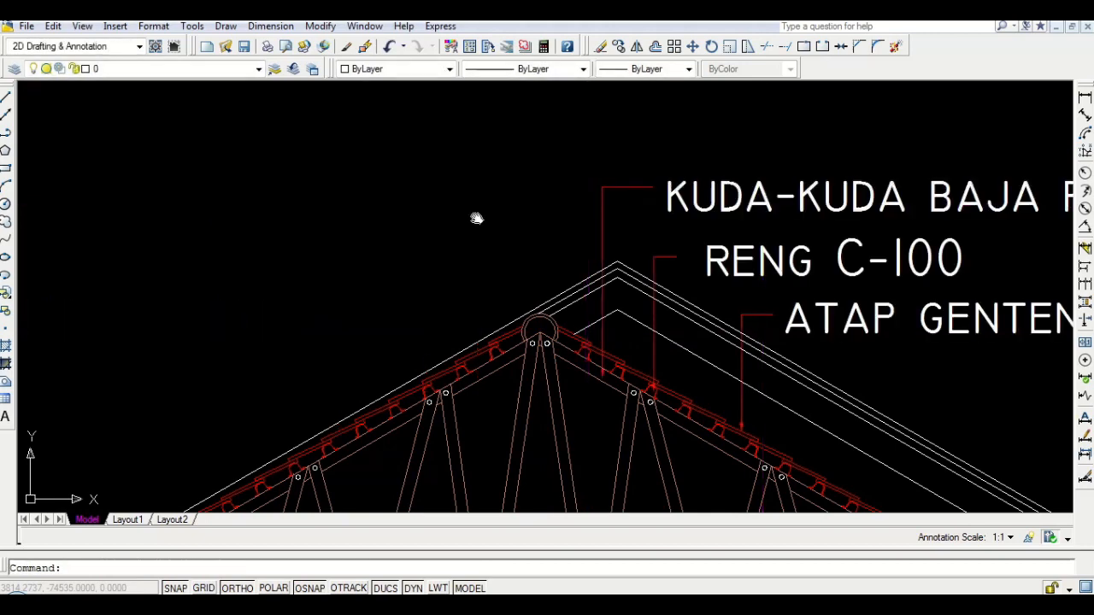
Draw horizontal lines extending the ATAP level mark to section B-B's roof ridge and the RING BALK level mark toward its eave
middle_drag(760, 208, 462, 218)
scroll(513, 248, down, 3)
scroll(290, 304, up, 1)
middle_drag(435, 288, 664, 298)
text(L)
key(Return)
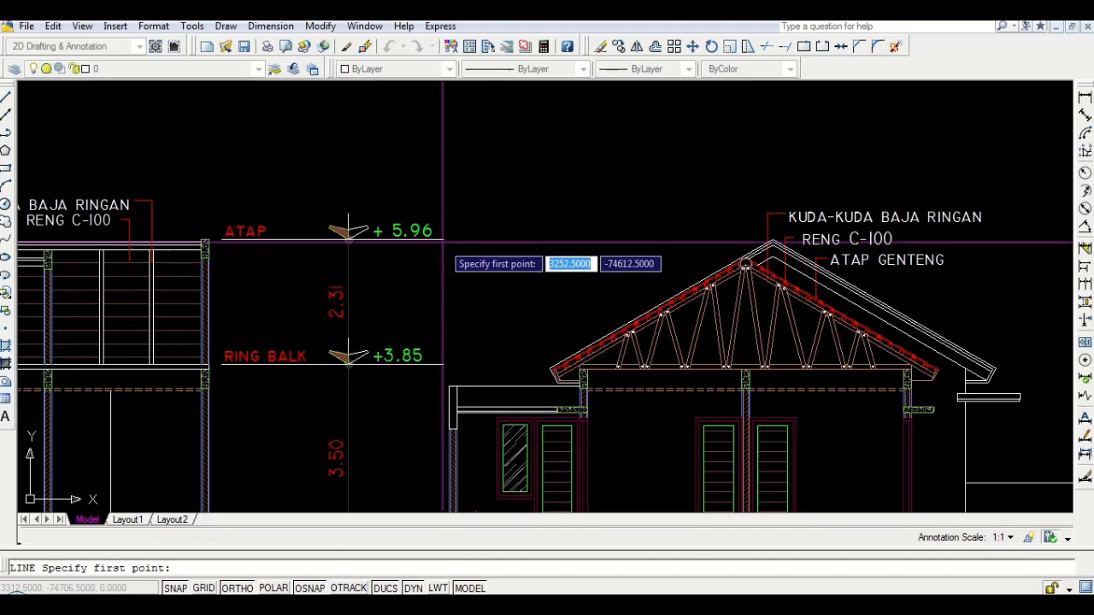
click(443, 239)
click(740, 208)
key(Return)
key(Return)
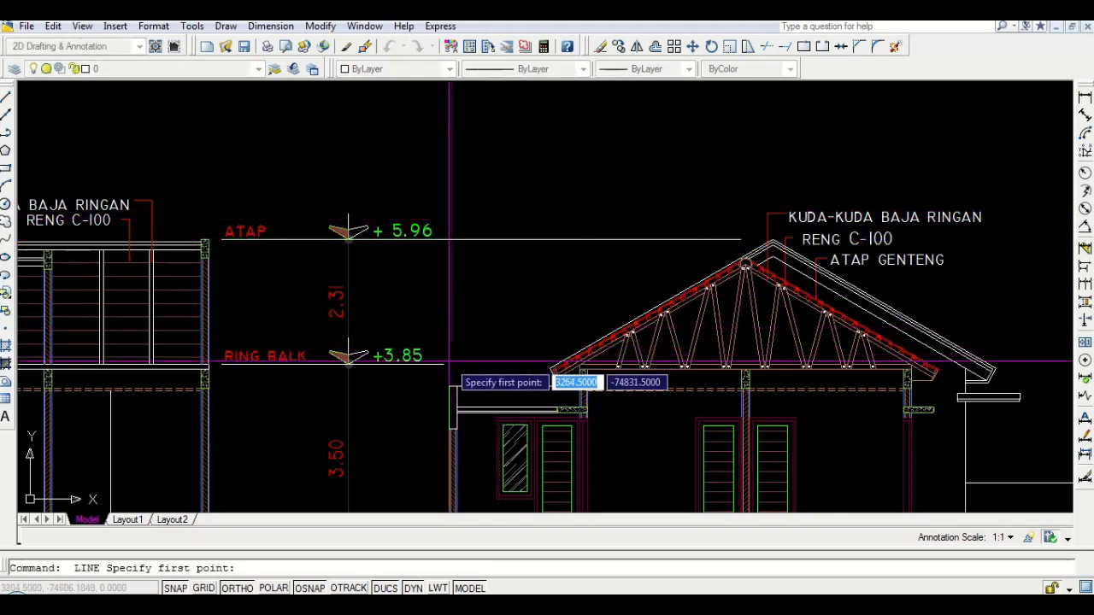
click(443, 363)
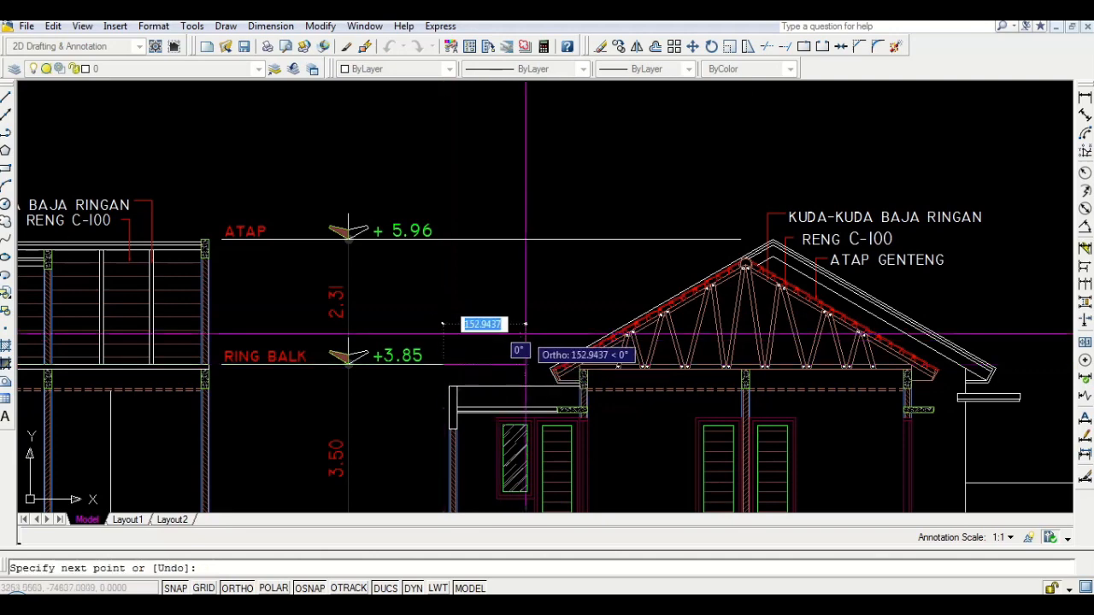
key(Return)
Review the finished POTONGAN A-A and POTONGAN B-B sections together with the floor and roof plans and the reference sheet
scroll(551, 280, down, 4)
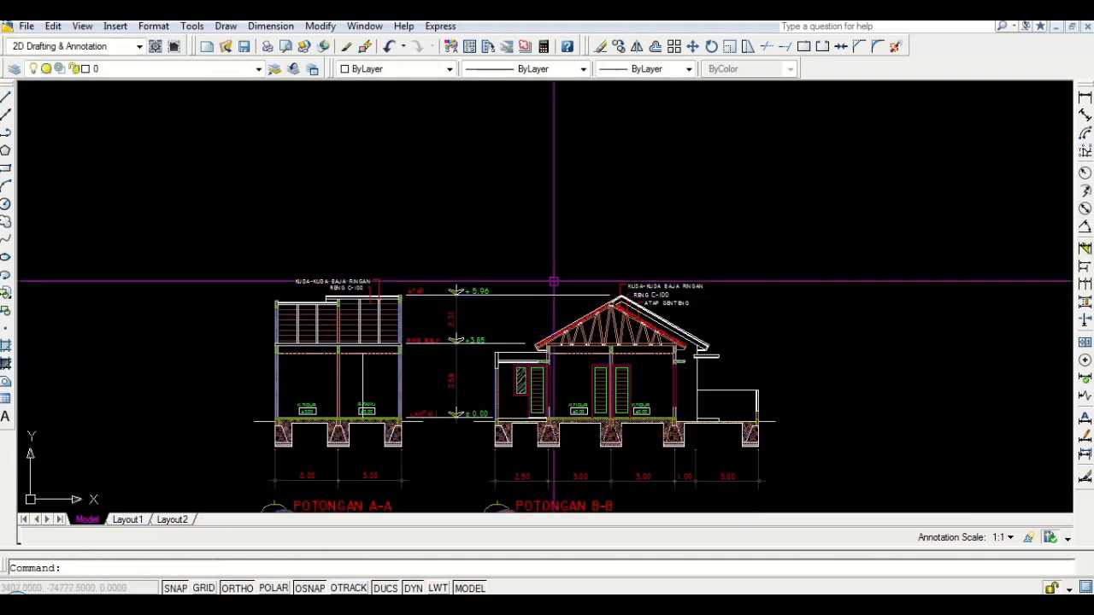
scroll(398, 359, up, 3)
middle_drag(398, 359, 410, 287)
scroll(539, 313, down, 3)
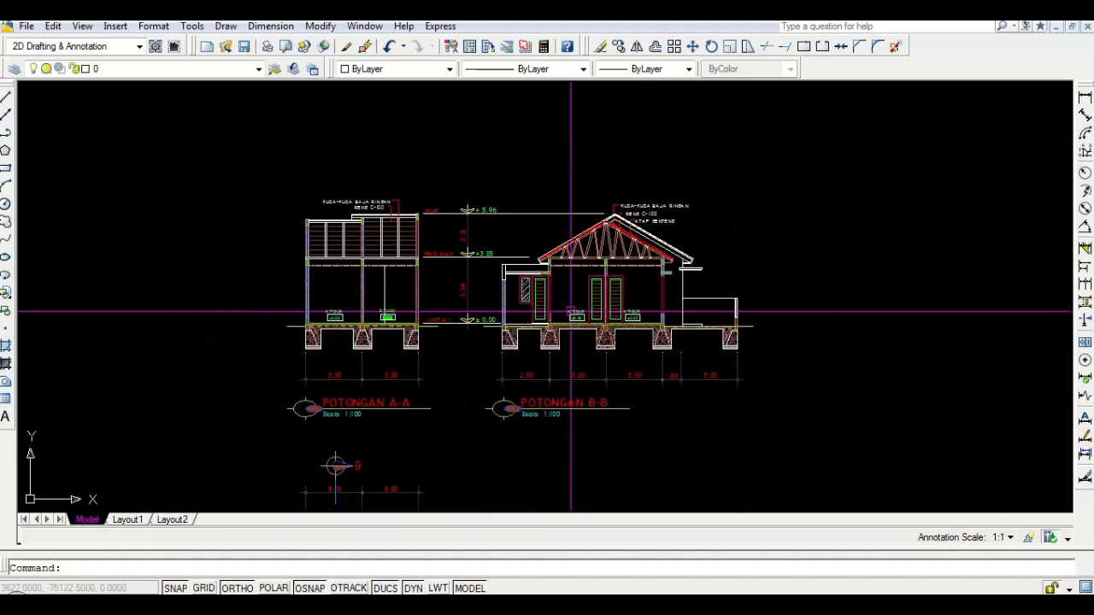
scroll(664, 318, up, 2)
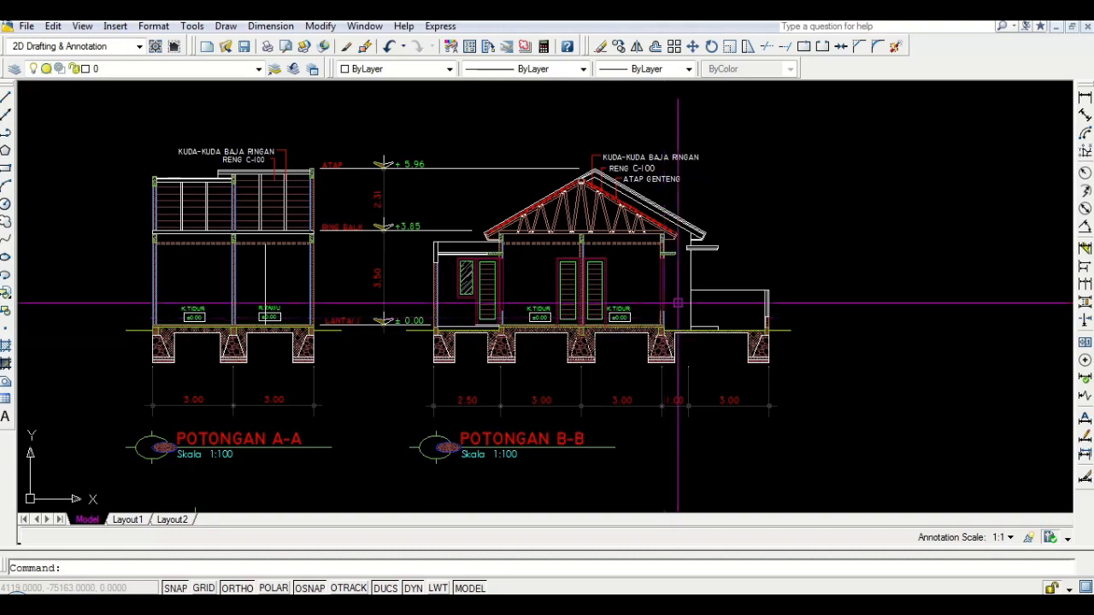
scroll(688, 298, down, 4)
scroll(701, 294, up, 2)
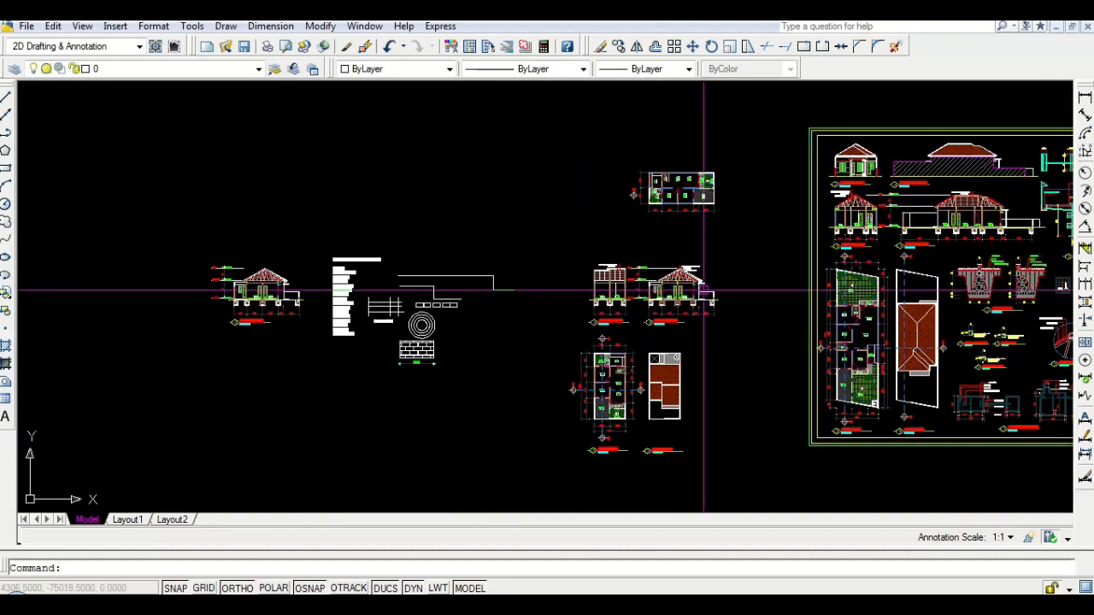
scroll(703, 290, up, 6)
scroll(538, 287, down, 5)
scroll(613, 296, up, 2)
scroll(602, 257, down, 2)
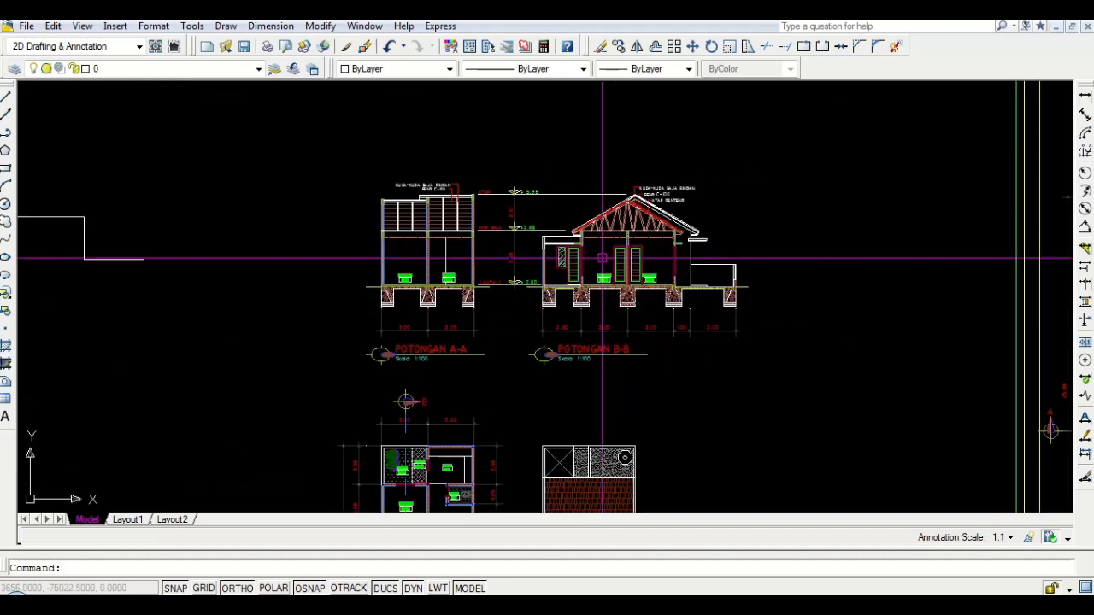
scroll(603, 258, down, 2)
middle_drag(613, 304, 529, 240)
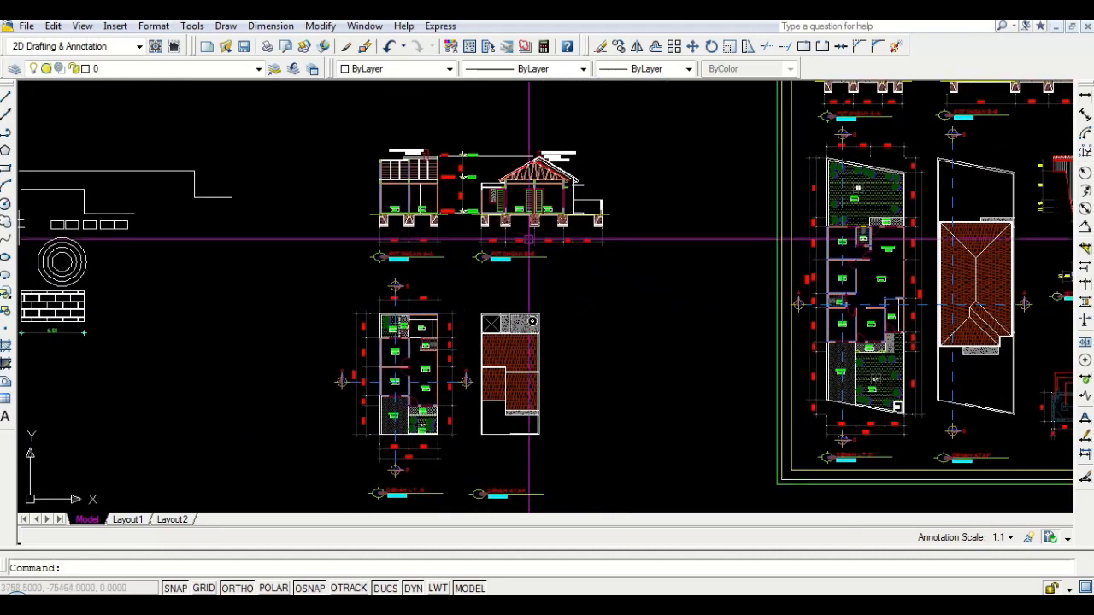